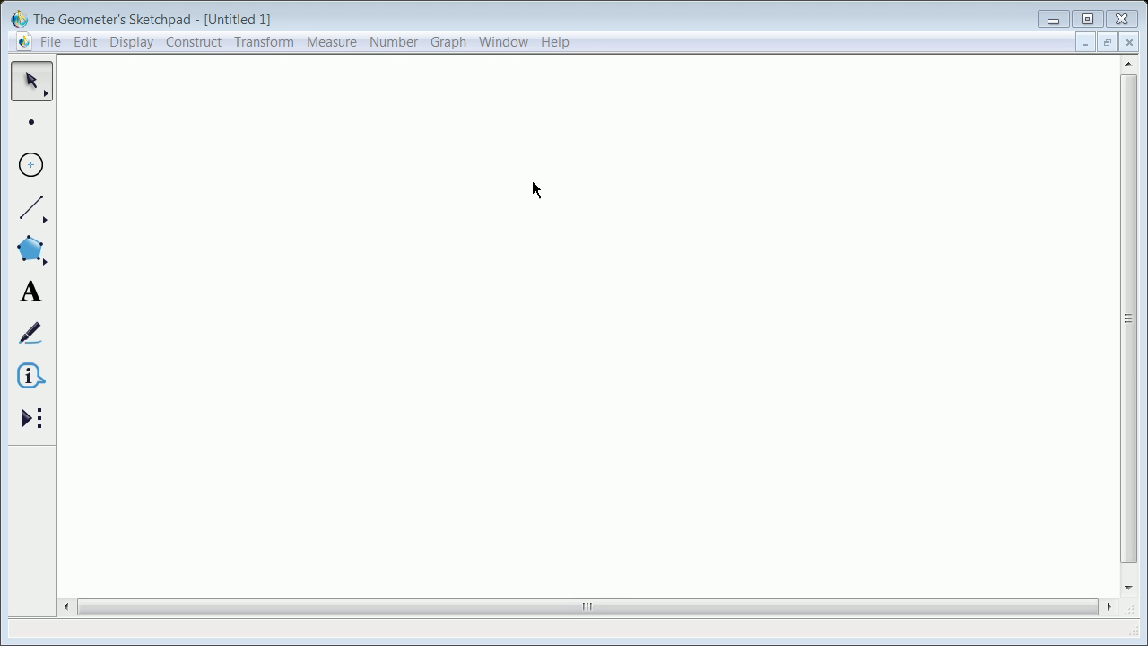
- Show the square coordinate grid with its origin and unit point on the blank sketch
{"action": "left_click", "coordinate": [443, 42]}
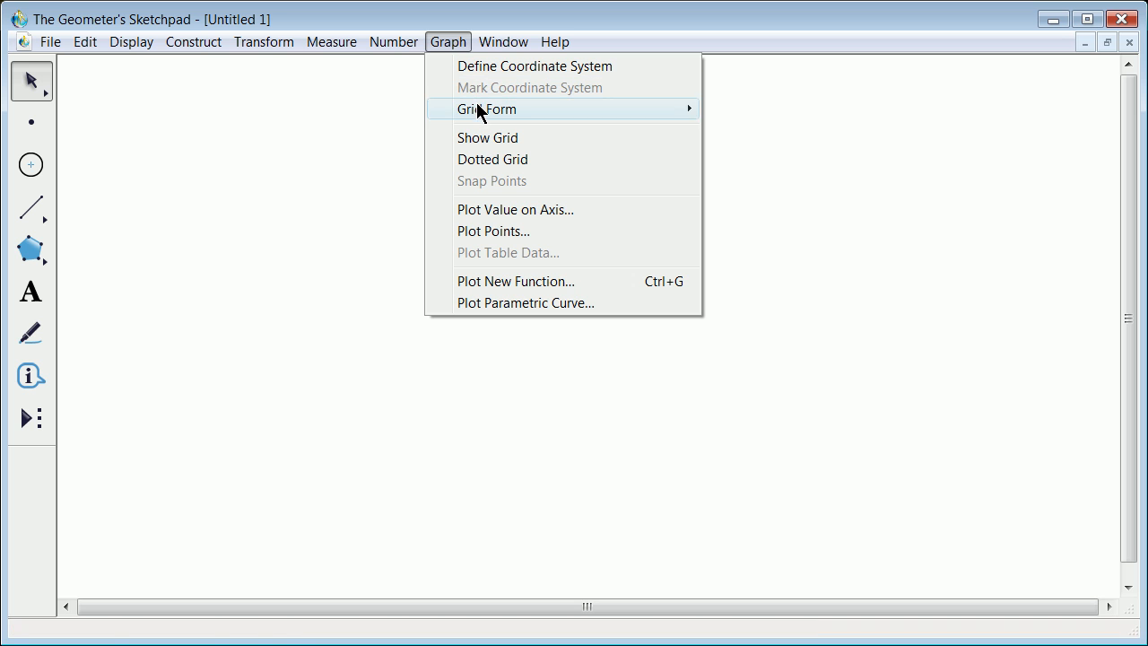
{"action": "left_click", "coordinate": [488, 142]}
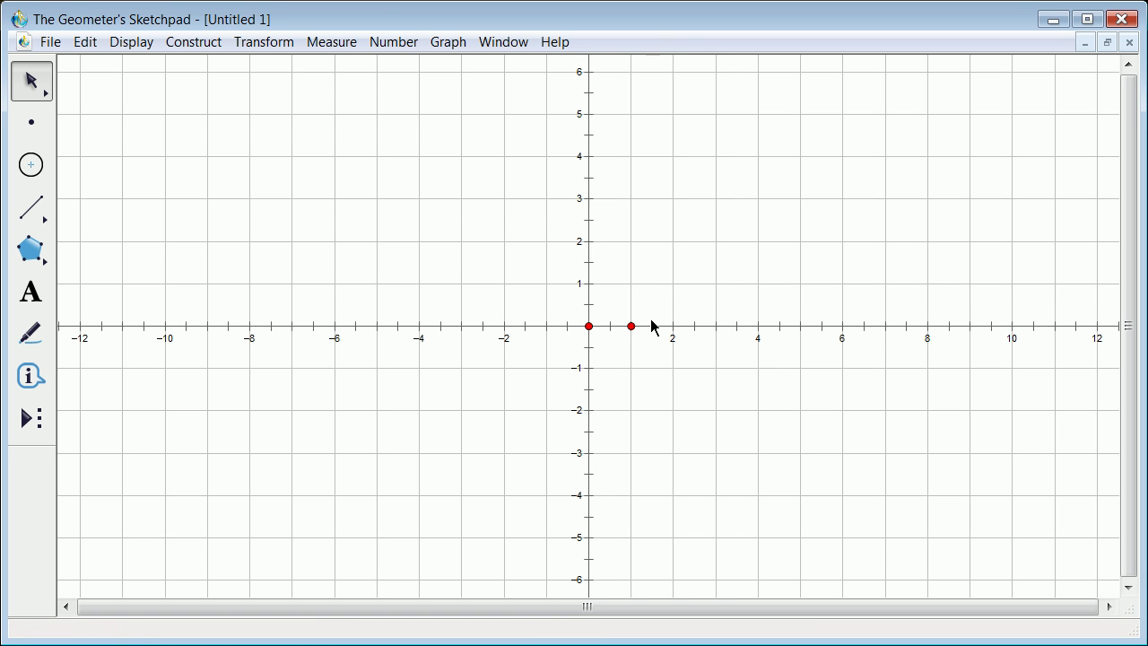
{"action": "scroll", "coordinate": [681, 274], "scroll_direction": "up", "scroll_amount": 2}
{"action": "scroll", "coordinate": [681, 275], "scroll_direction": "down", "scroll_amount": 1}
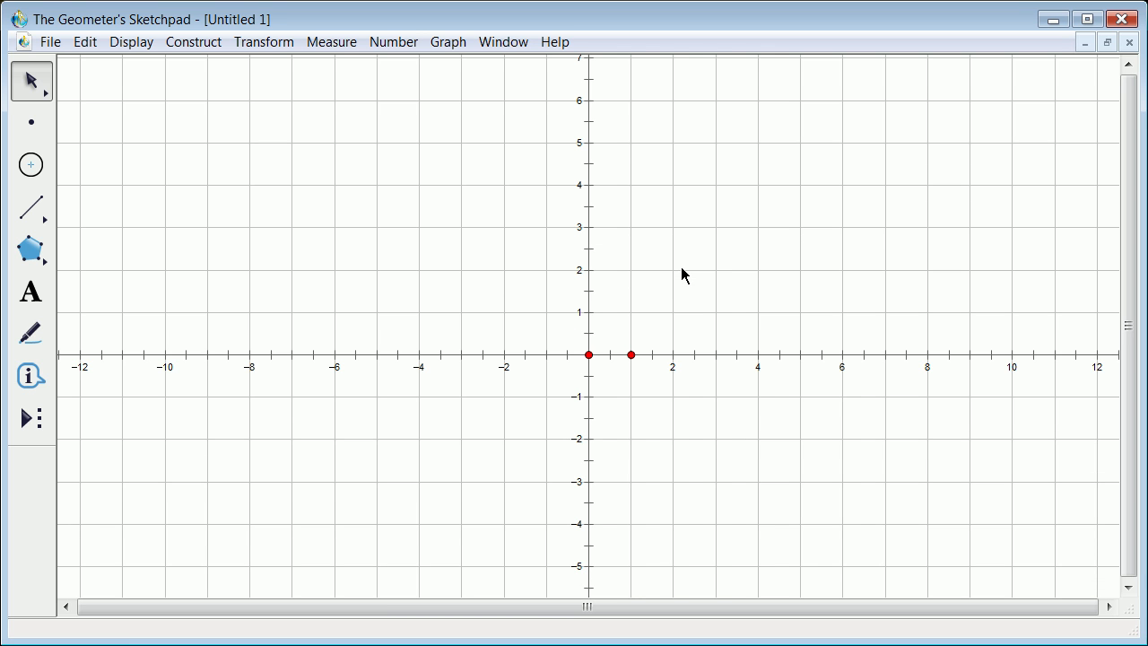
- Move the unit point slightly outward along the x-axis to enlarge the grid scale
{"action": "left_click", "coordinate": [458, 43]}
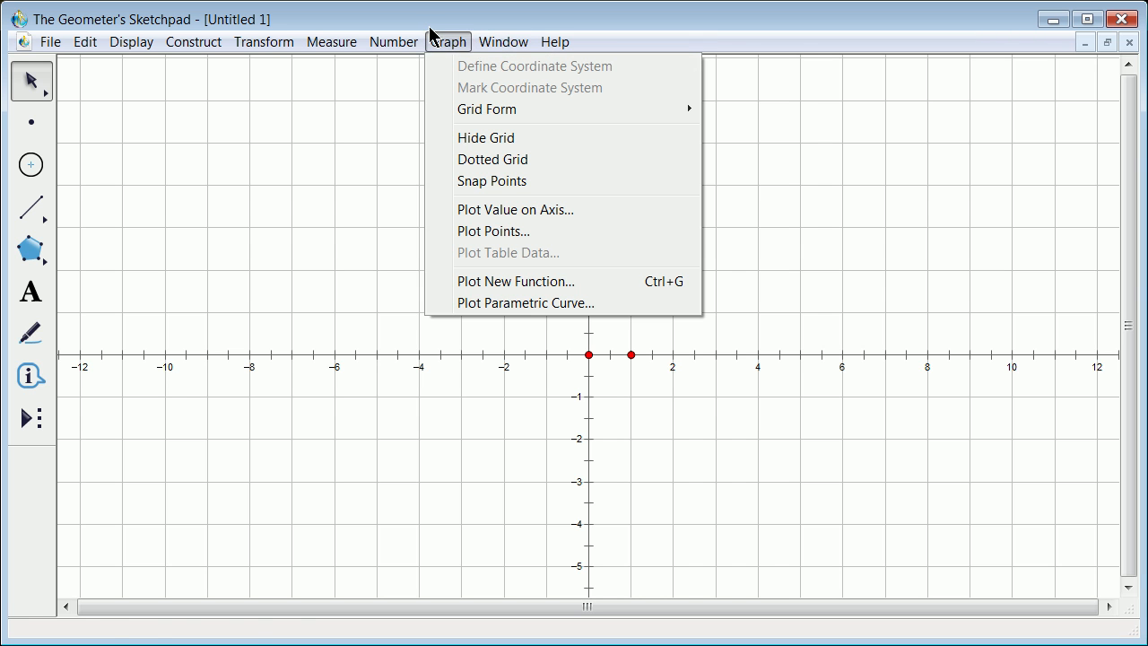
{"action": "mouse_move", "coordinate": [391, 44]}
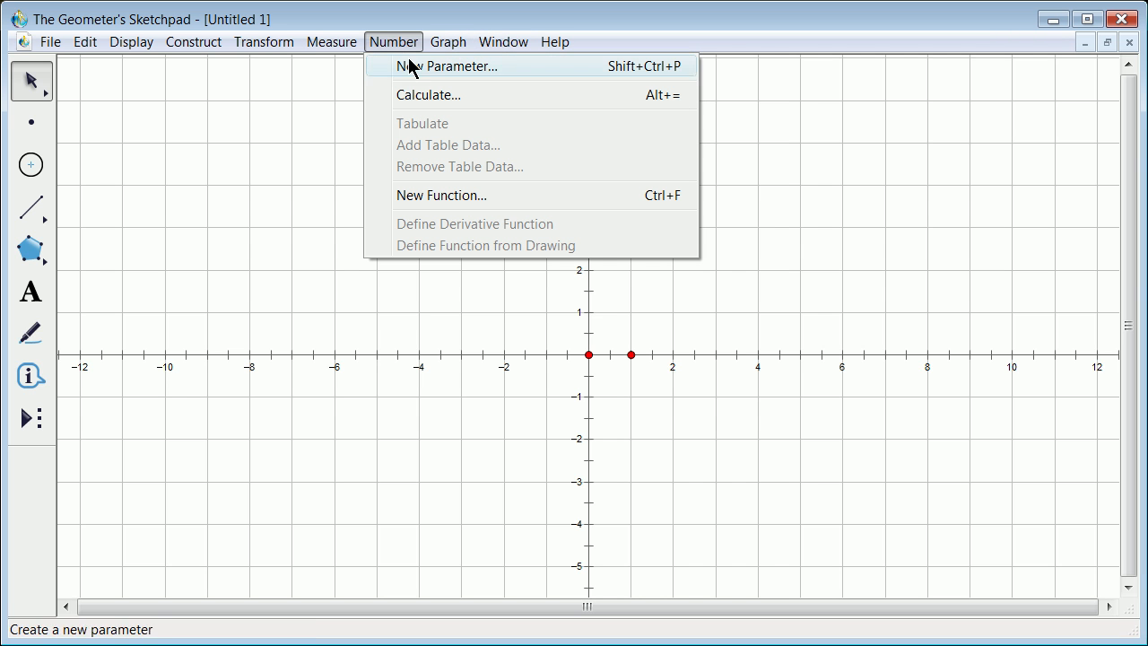
{"action": "left_click", "coordinate": [632, 357]}
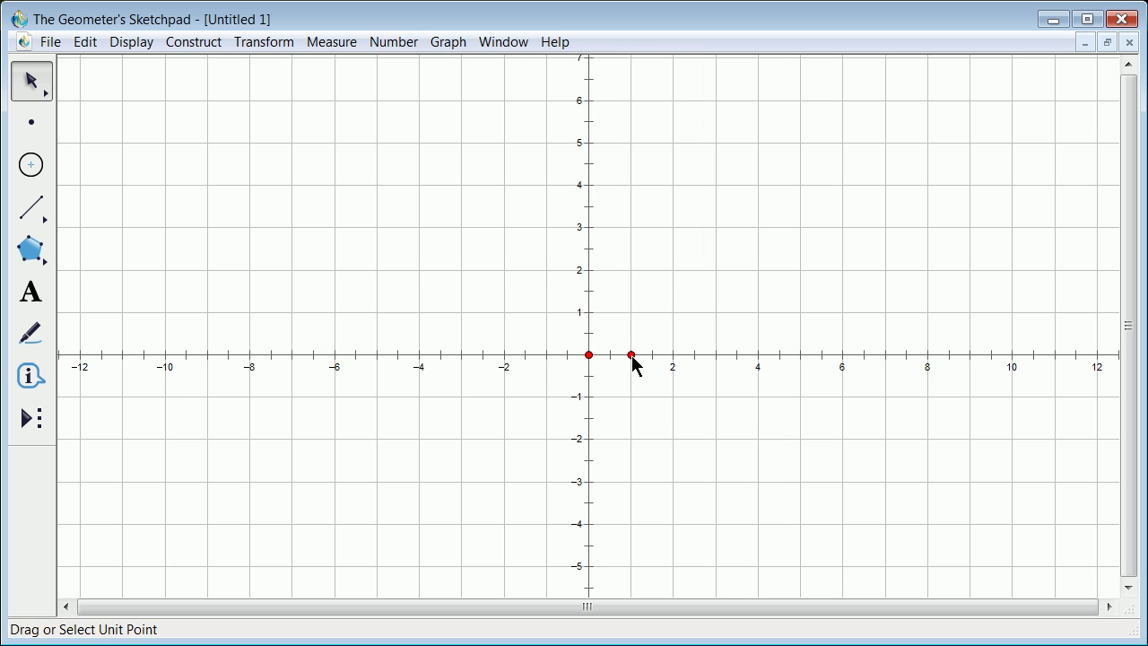
{"action": "left_click", "coordinate": [633, 355]}
{"action": "mouse_move", "coordinate": [633, 355]}
{"action": "left_mouse_down"}
{"action": "mouse_move", "coordinate": [989, 392]}
{"action": "mouse_move", "coordinate": [743, 395]}
{"action": "mouse_move", "coordinate": [625, 374]}
{"action": "mouse_move", "coordinate": [635, 368]}
{"action": "left_mouse_up"}
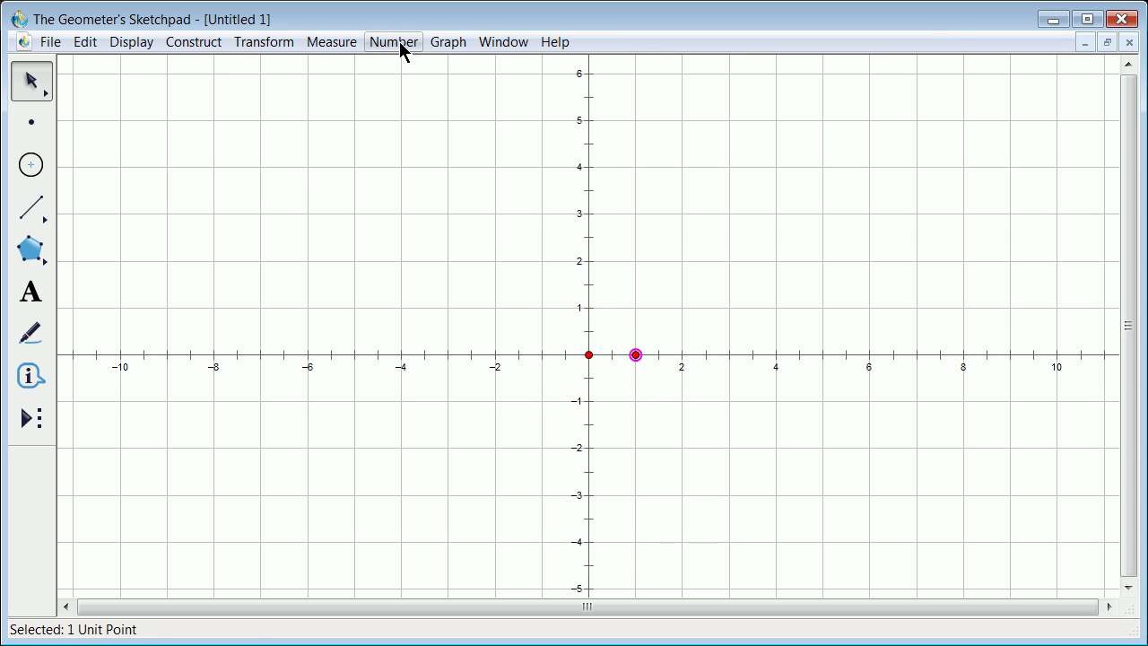
{"action": "left_click", "coordinate": [448, 49]}
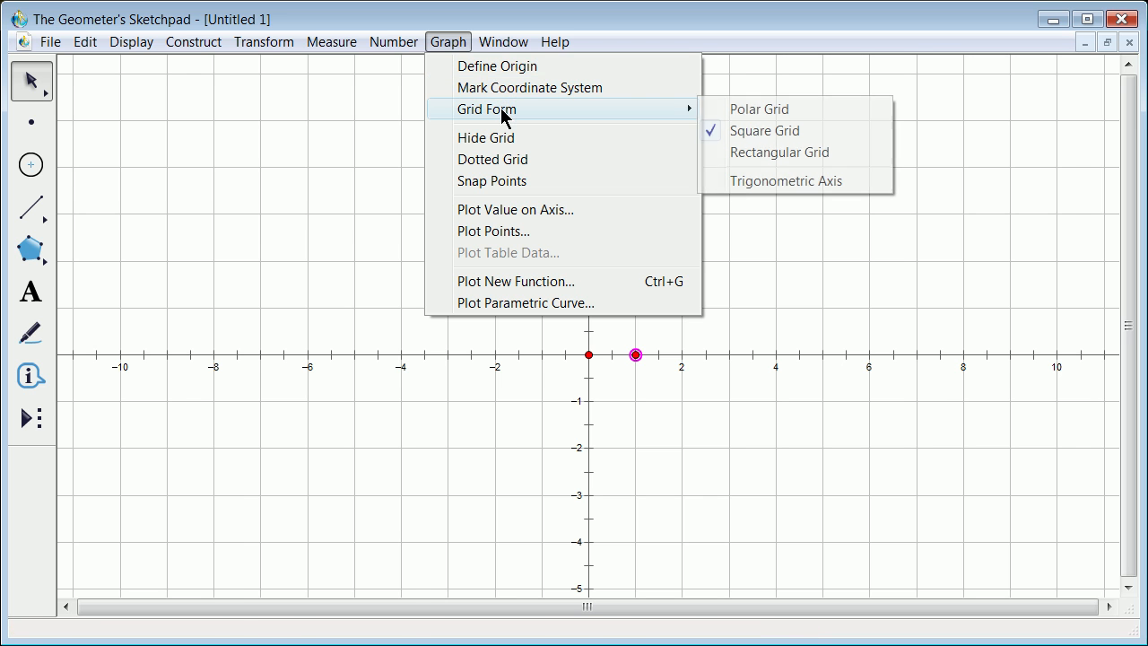
{"action": "left_click", "coordinate": [499, 68]}
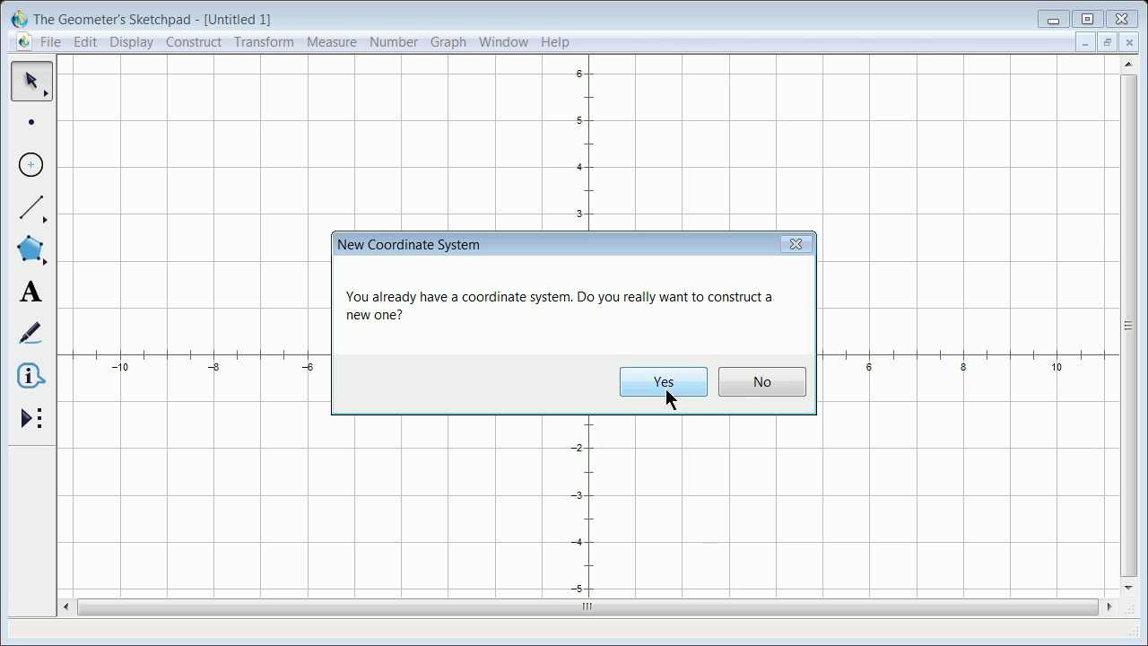
{"action": "left_click", "coordinate": [740, 391]}
- Enlarge the grid scale by moving the unit point outward, and draw a segment from the origin to the unit point
{"action": "left_click_drag", "start_coordinate": [647, 356], "coordinate": [657, 356]}
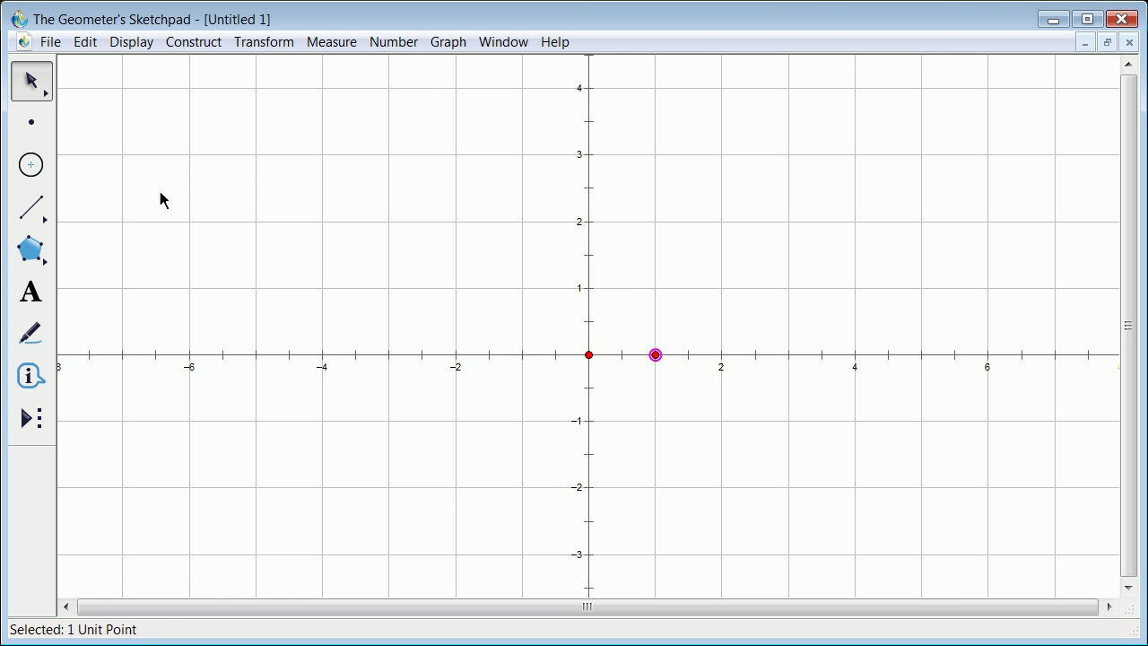
{"action": "left_click", "coordinate": [36, 208]}
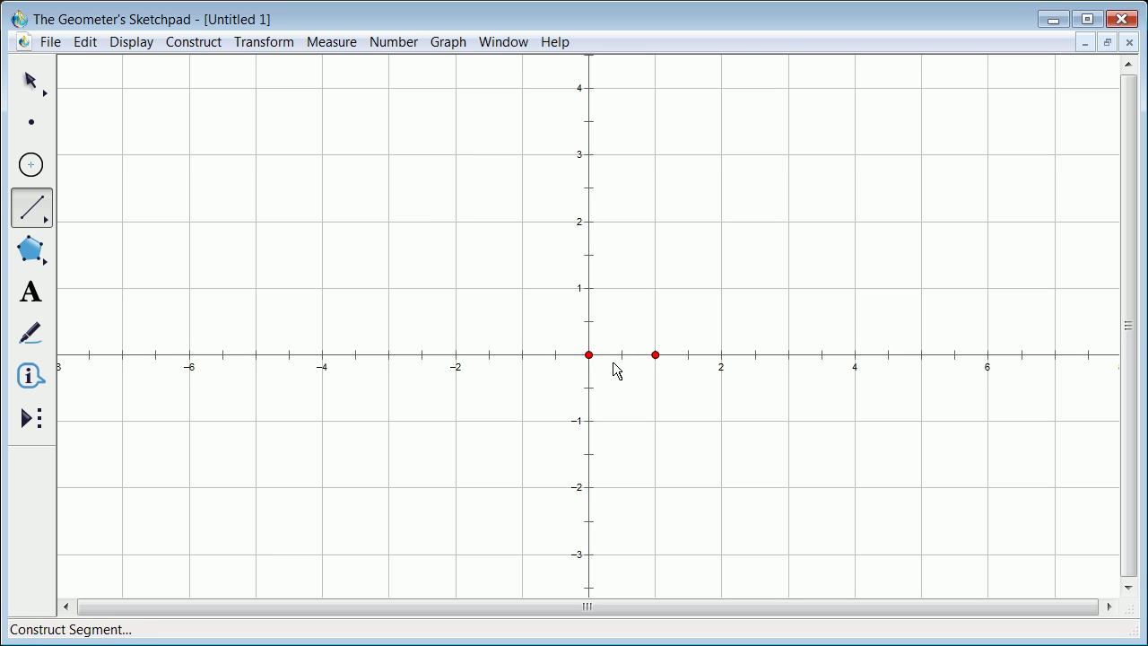
{"action": "left_click_drag", "start_coordinate": [588, 355], "coordinate": [658, 361]}
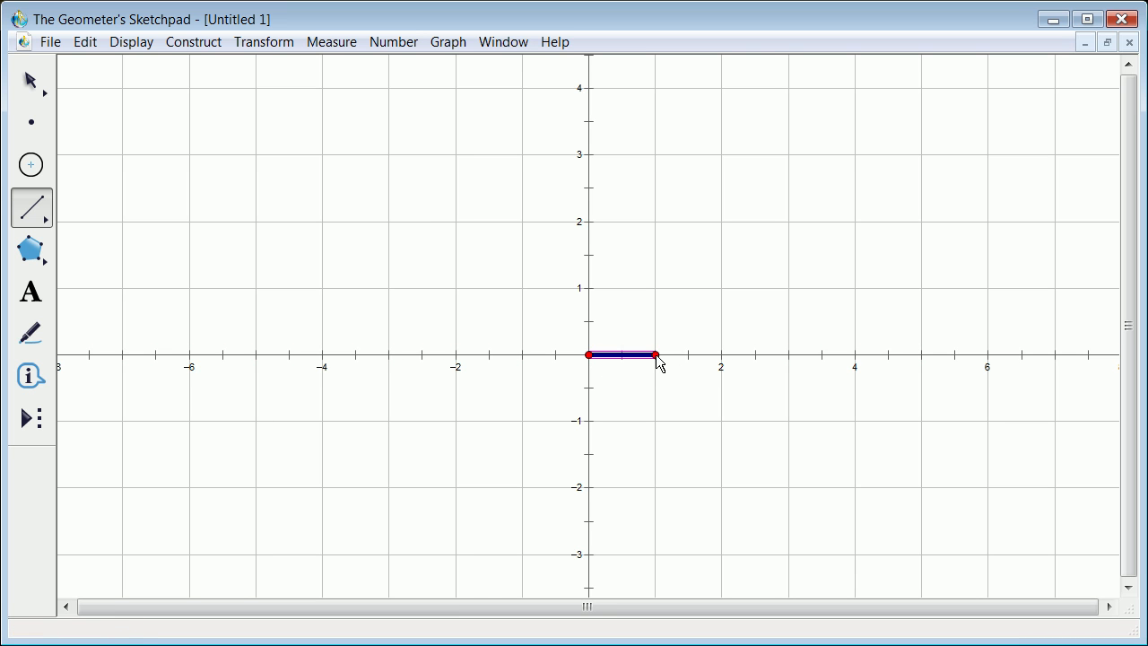
{"action": "left_click", "coordinate": [32, 81]}
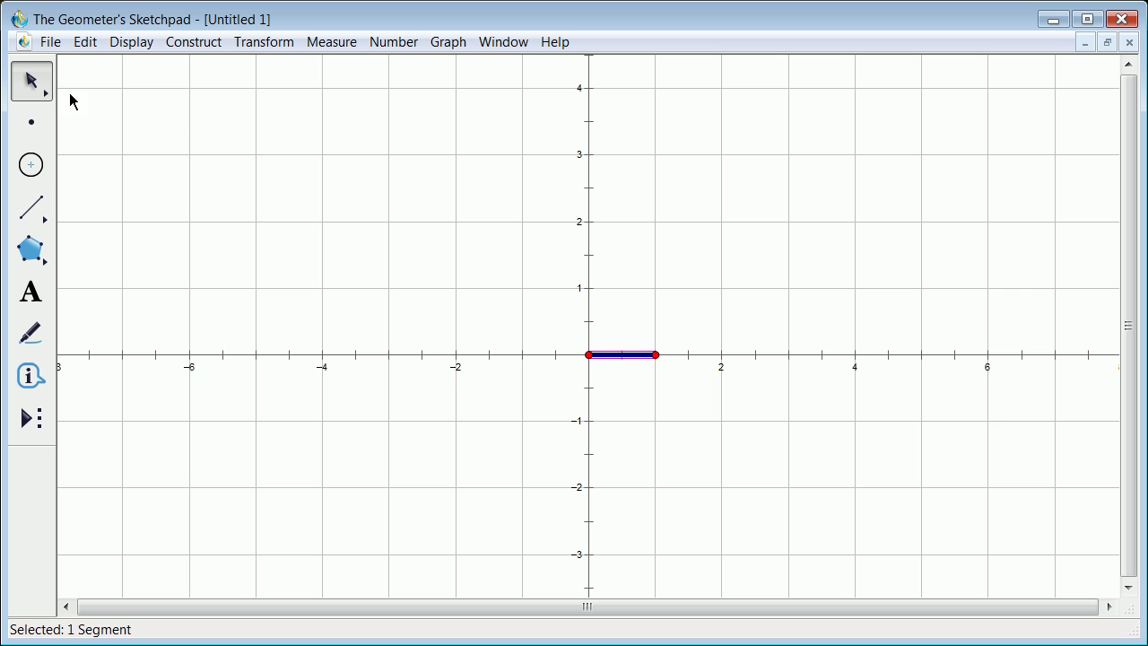
{"action": "left_click", "coordinate": [628, 290]}
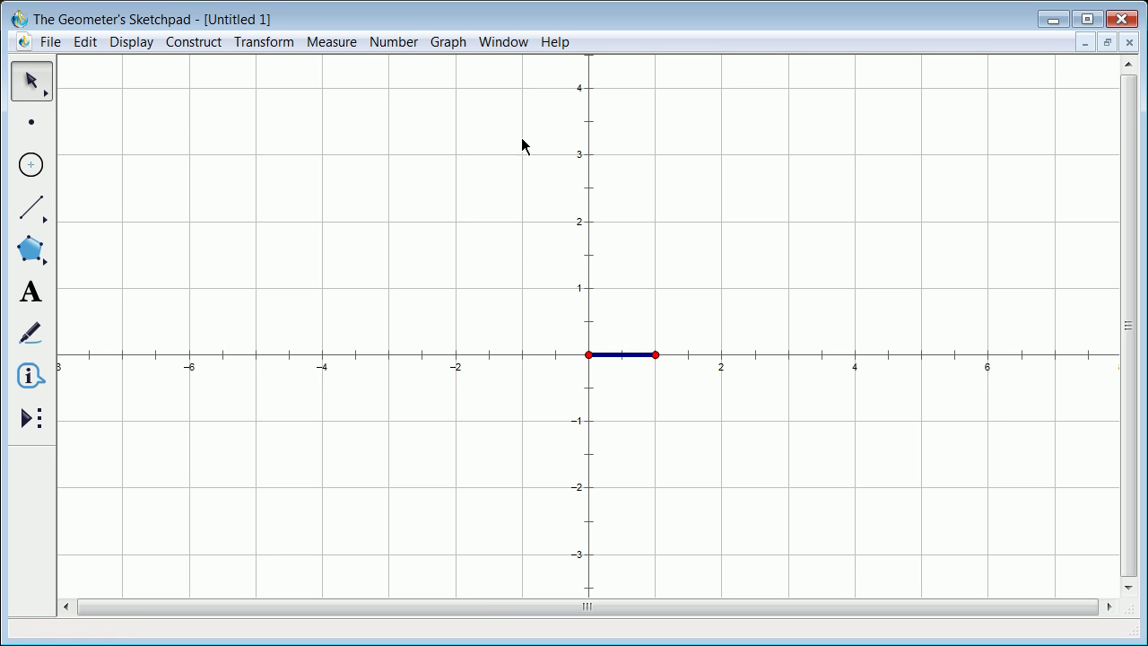
- Inspect the properties of the segment between the origin and unit point, including its label settings and parent objects
{"action": "left_click", "coordinate": [448, 42]}
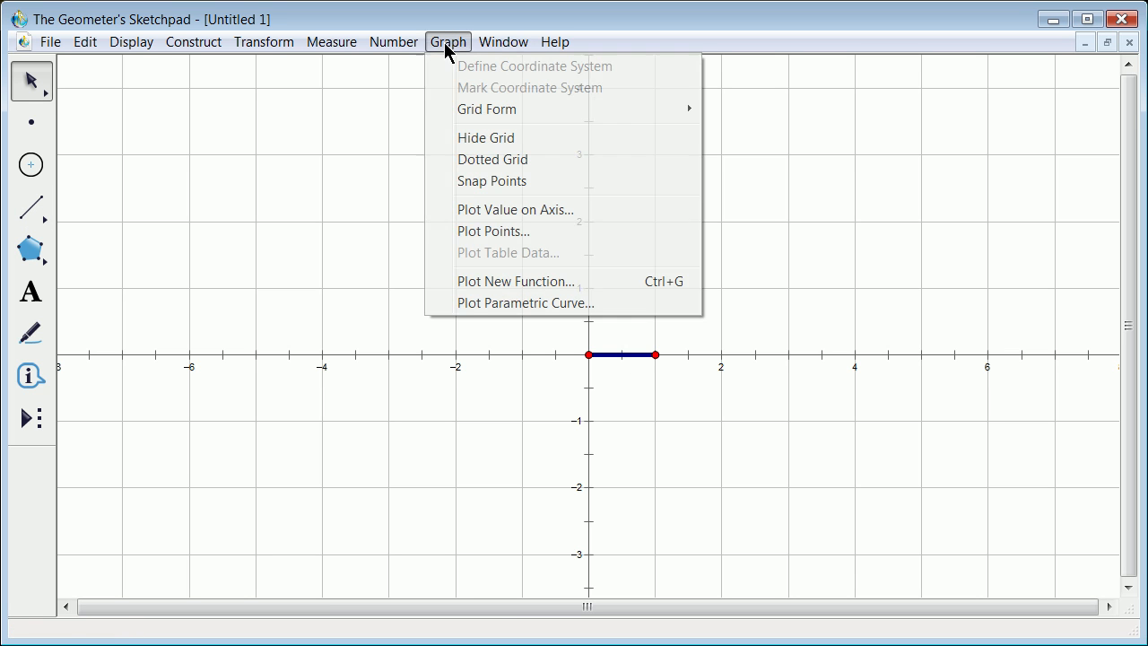
{"action": "left_click", "coordinate": [393, 199]}
{"action": "left_click", "coordinate": [625, 355]}
{"action": "right_click", "coordinate": [625, 355]}
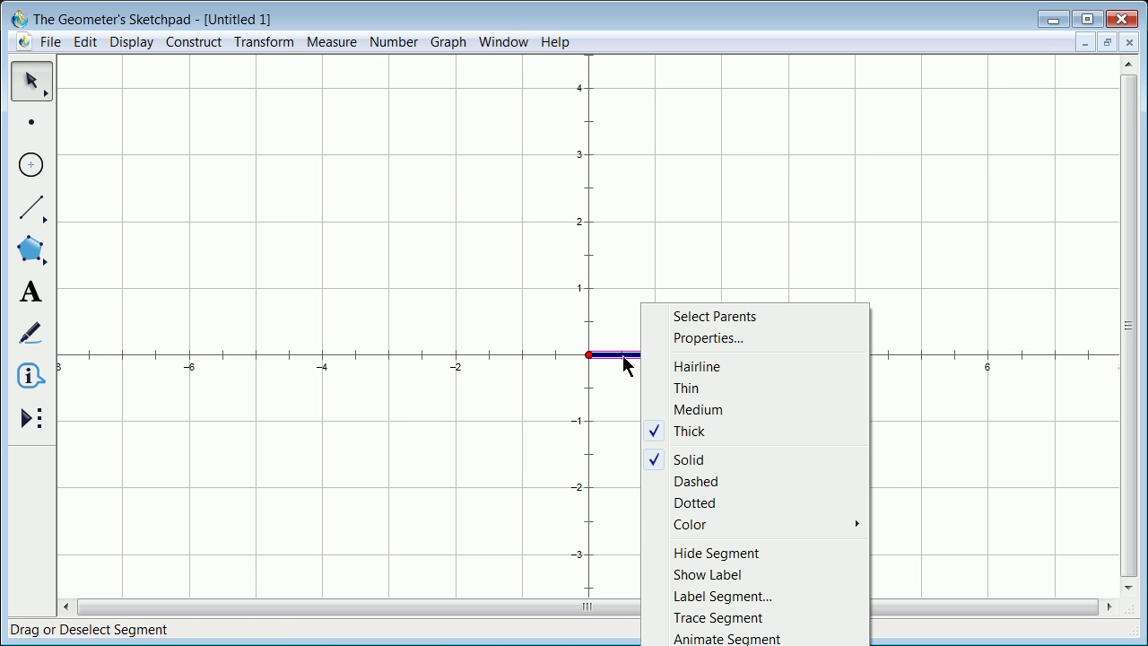
{"action": "left_click", "coordinate": [724, 339]}
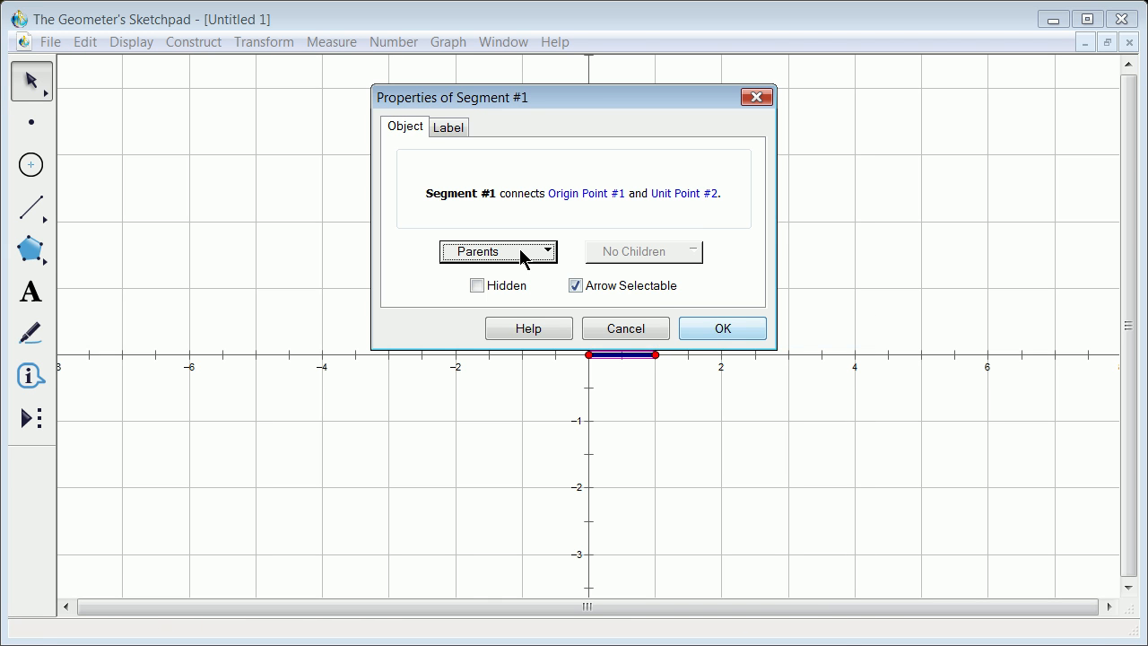
{"action": "left_click", "coordinate": [447, 133]}
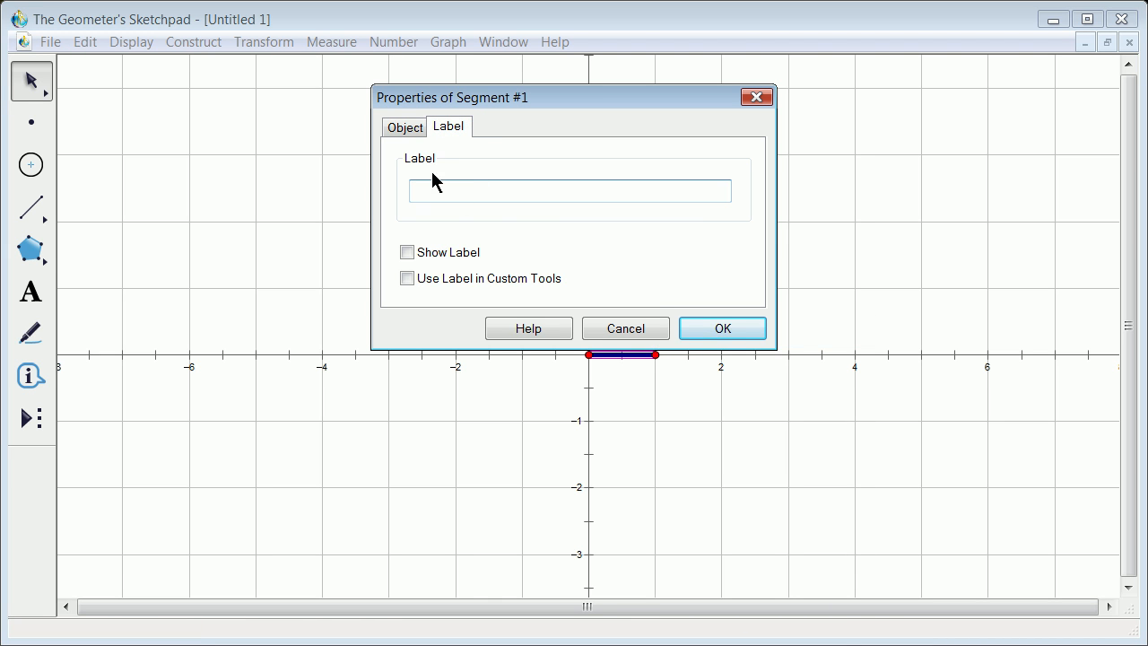
{"action": "left_click", "coordinate": [413, 131]}
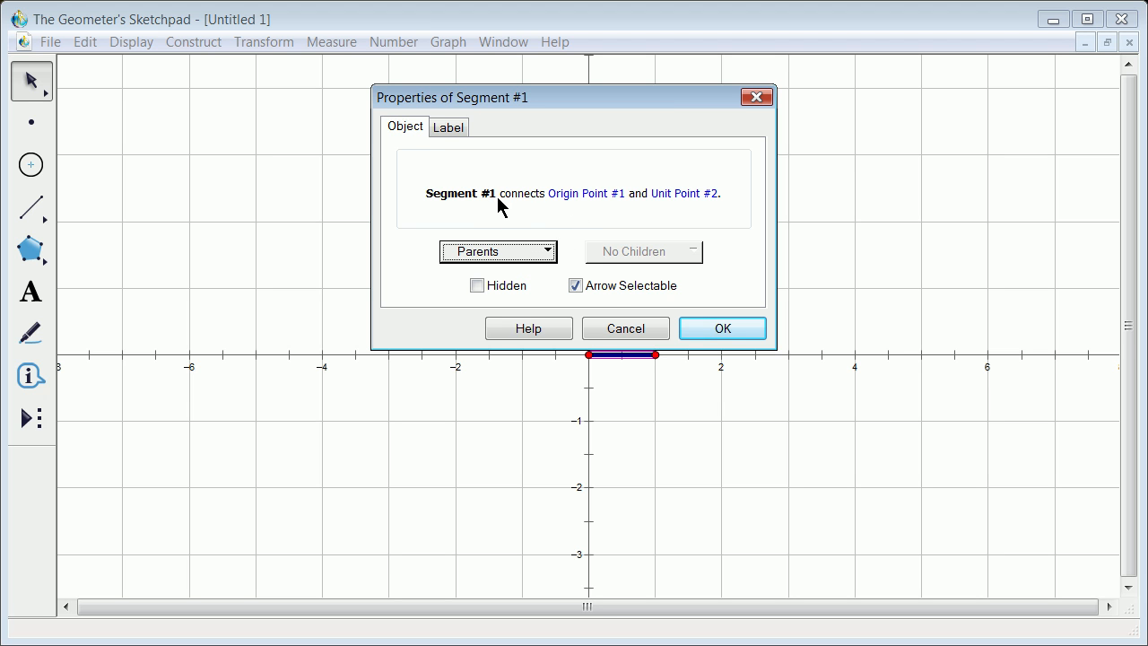
{"action": "left_click", "coordinate": [545, 251]}
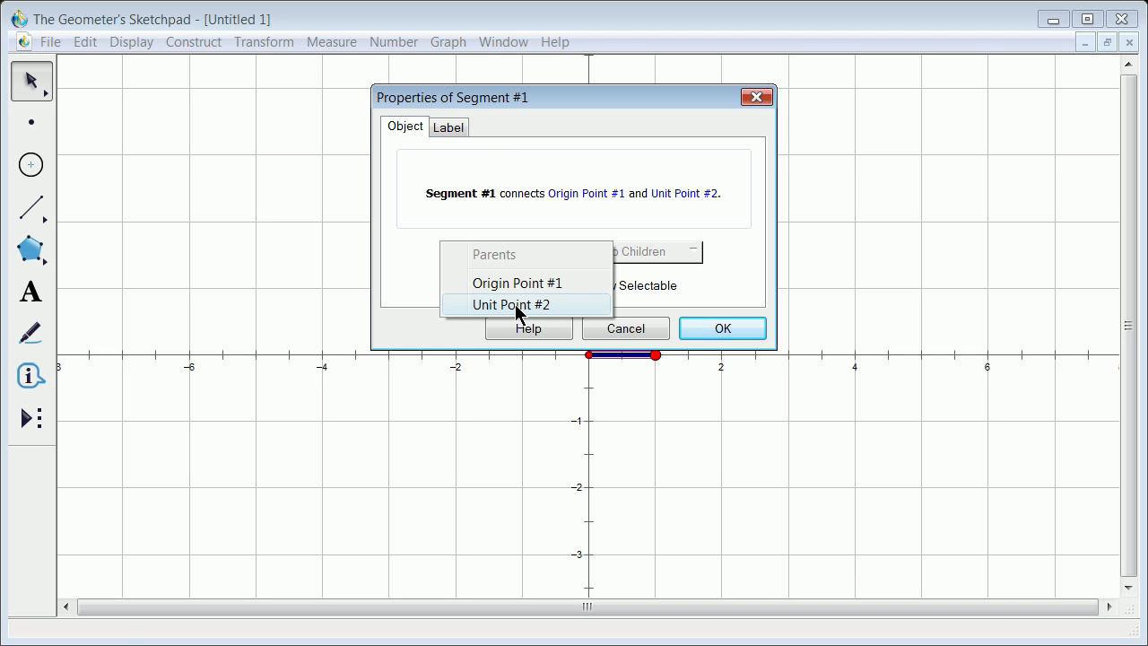
{"action": "left_click", "coordinate": [725, 329]}
{"action": "left_click", "coordinate": [635, 388]}
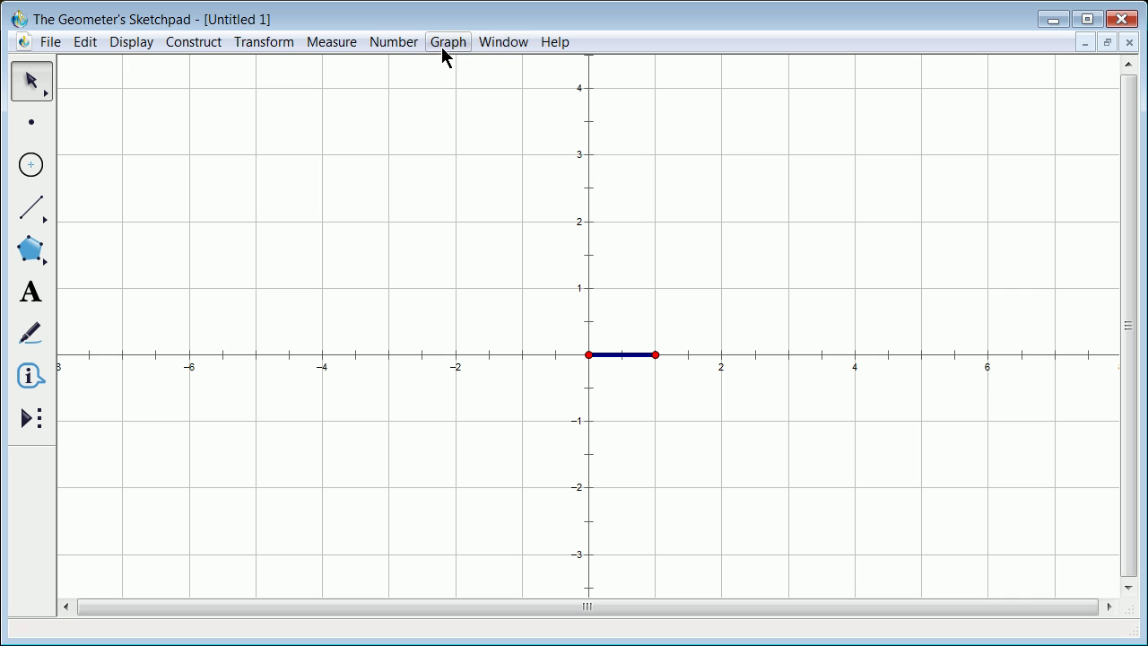
{"action": "left_click", "coordinate": [388, 42]}
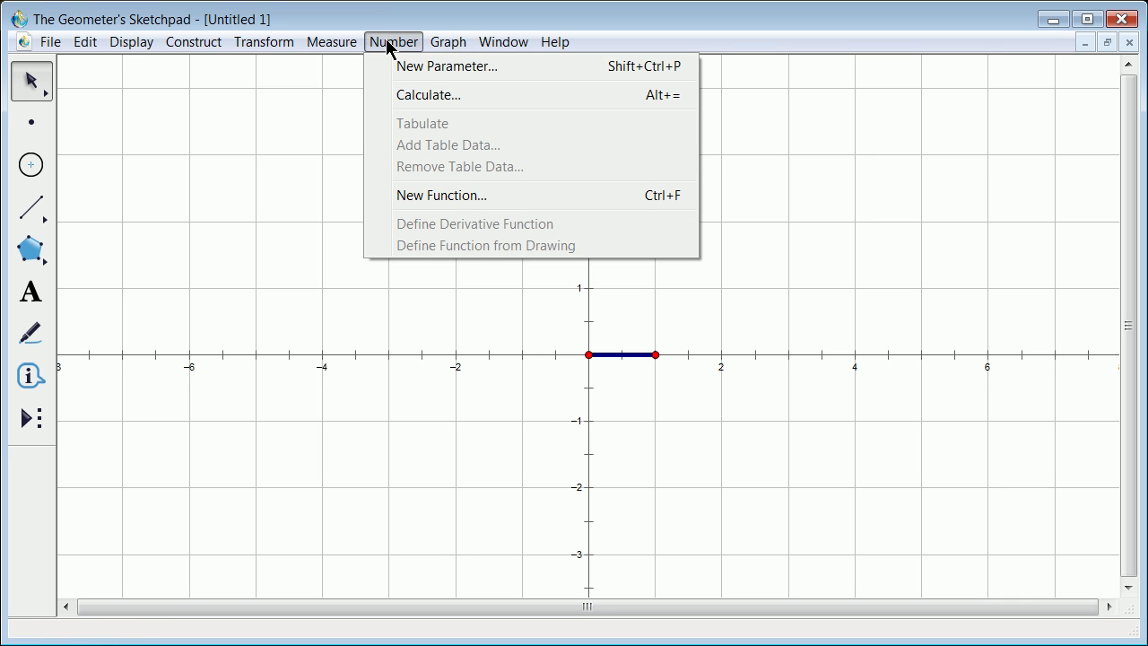
{"action": "mouse_move", "coordinate": [432, 49]}
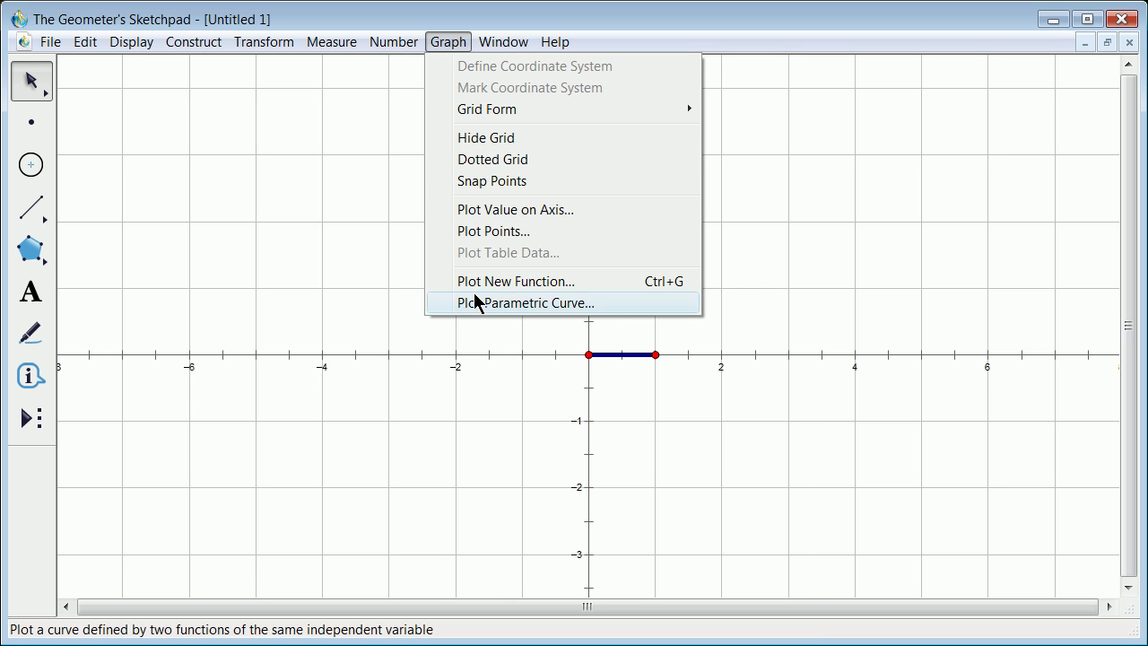
{"action": "left_click", "coordinate": [373, 276]}
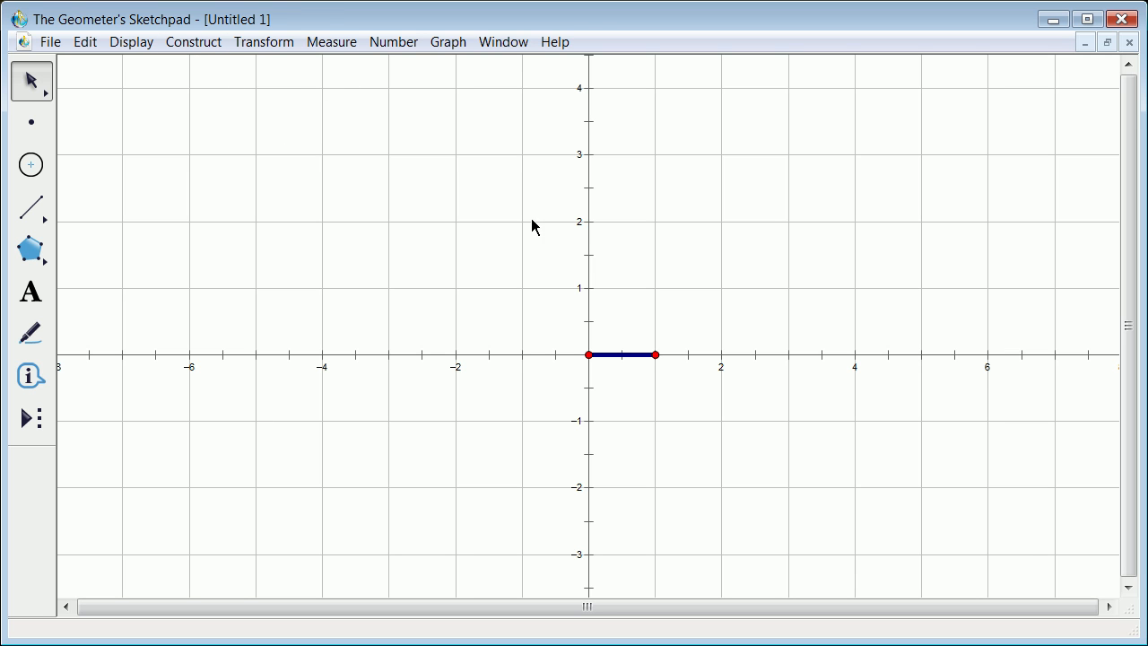
- Measure the segment's length and move the unit point along the x-axis until the segment is 1.00 cm long
{"action": "left_click", "coordinate": [336, 44]}
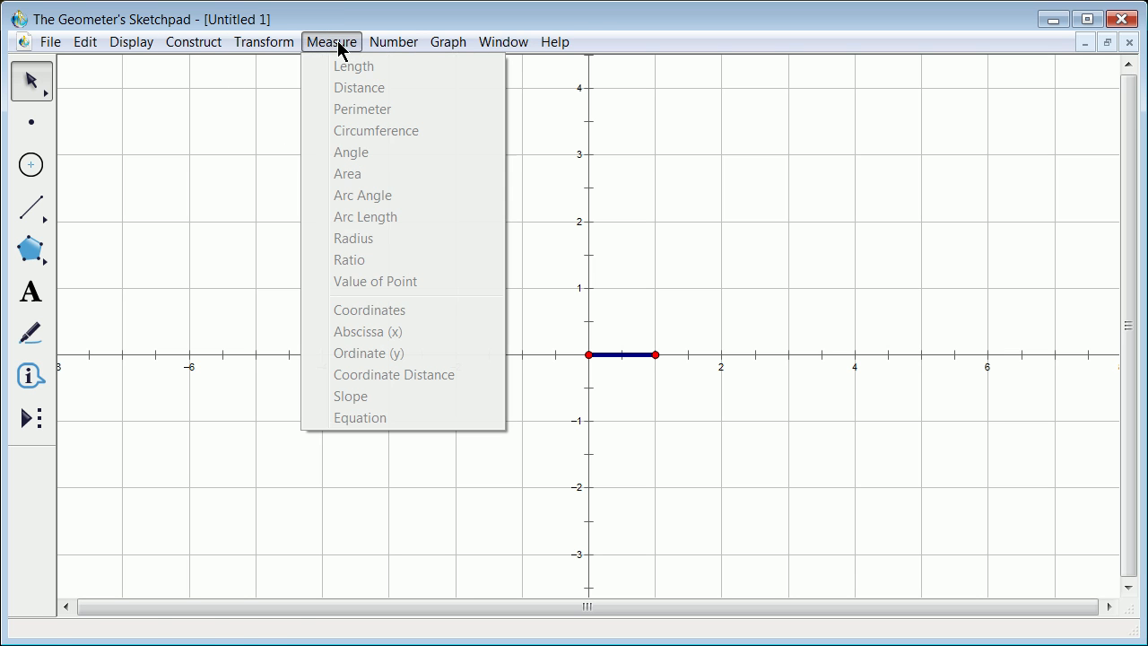
{"action": "left_click", "coordinate": [623, 358]}
{"action": "left_click", "coordinate": [620, 353]}
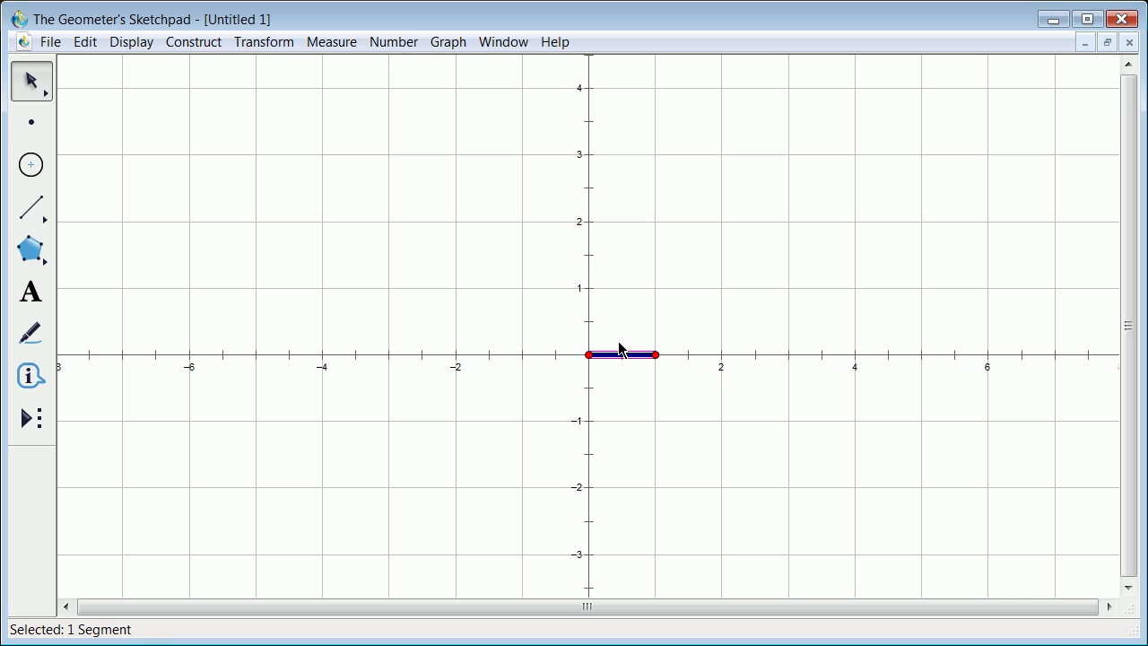
{"action": "left_click", "coordinate": [331, 43]}
{"action": "left_click", "coordinate": [346, 70]}
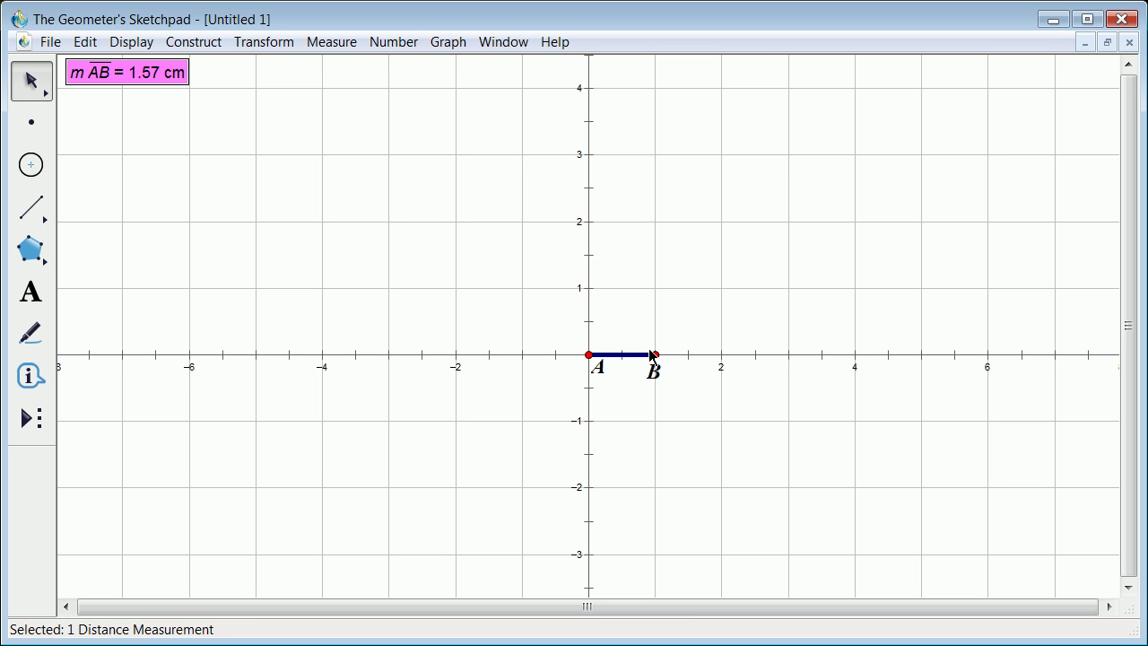
{"action": "mouse_move", "coordinate": [658, 354]}
{"action": "left_mouse_down"}
{"action": "mouse_move", "coordinate": [704, 354]}
{"action": "mouse_move", "coordinate": [622, 350]}
{"action": "mouse_move", "coordinate": [974, 331]}
{"action": "mouse_move", "coordinate": [638, 354]}
{"action": "left_mouse_up"}
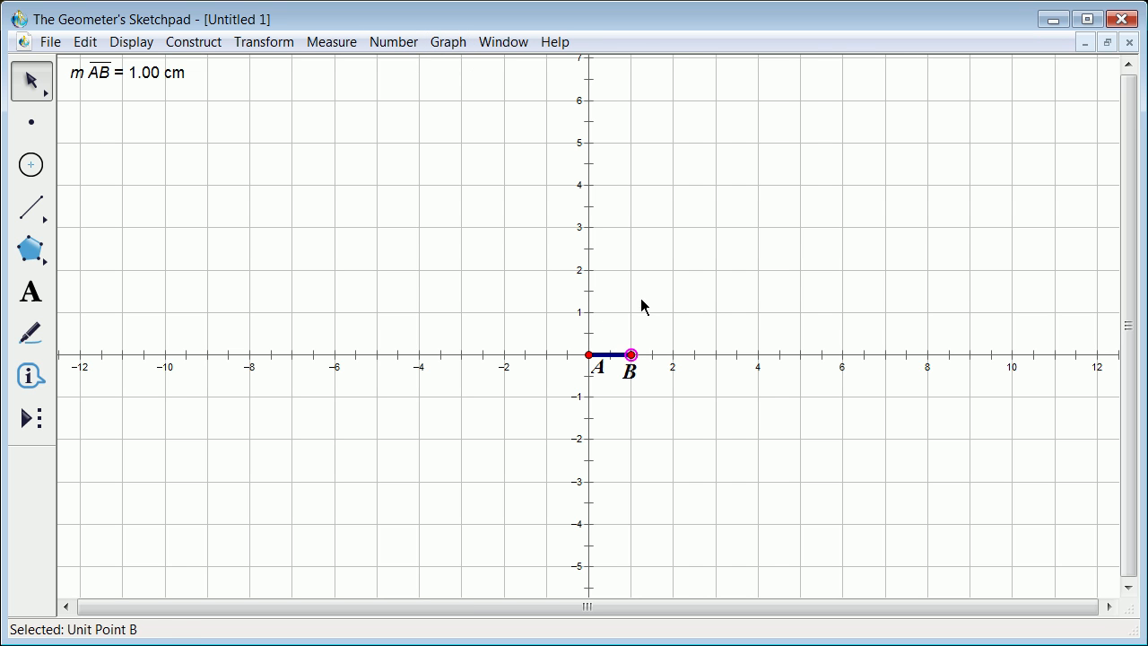
{"action": "left_click", "coordinate": [618, 355]}
{"action": "right_click", "coordinate": [618, 355]}
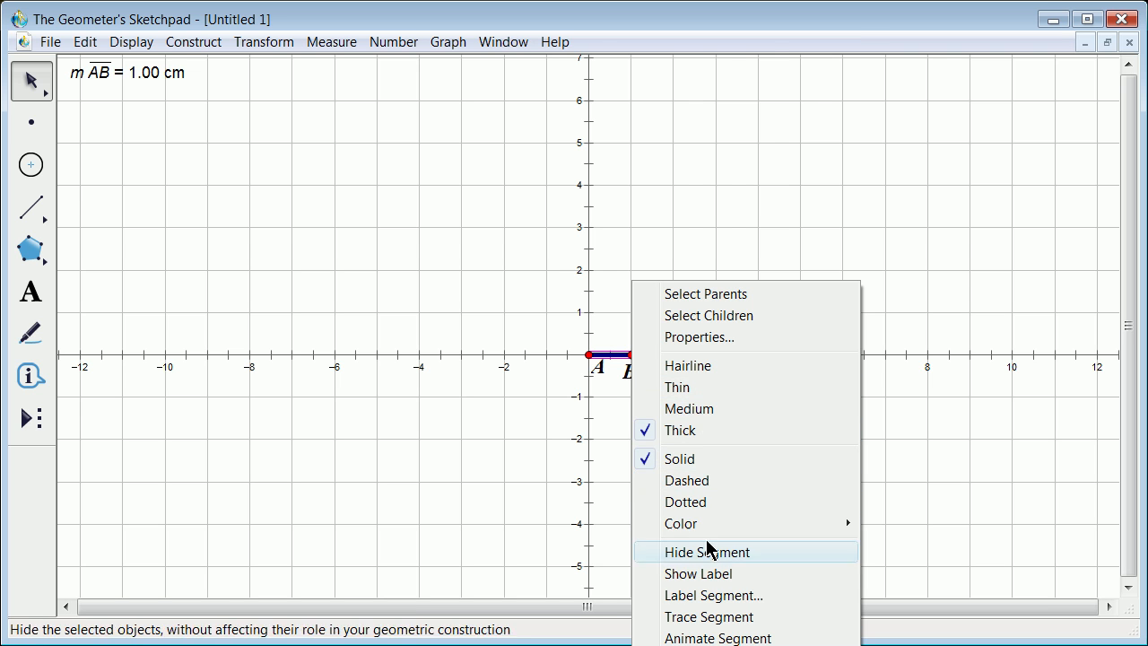
{"action": "left_click", "coordinate": [561, 287]}
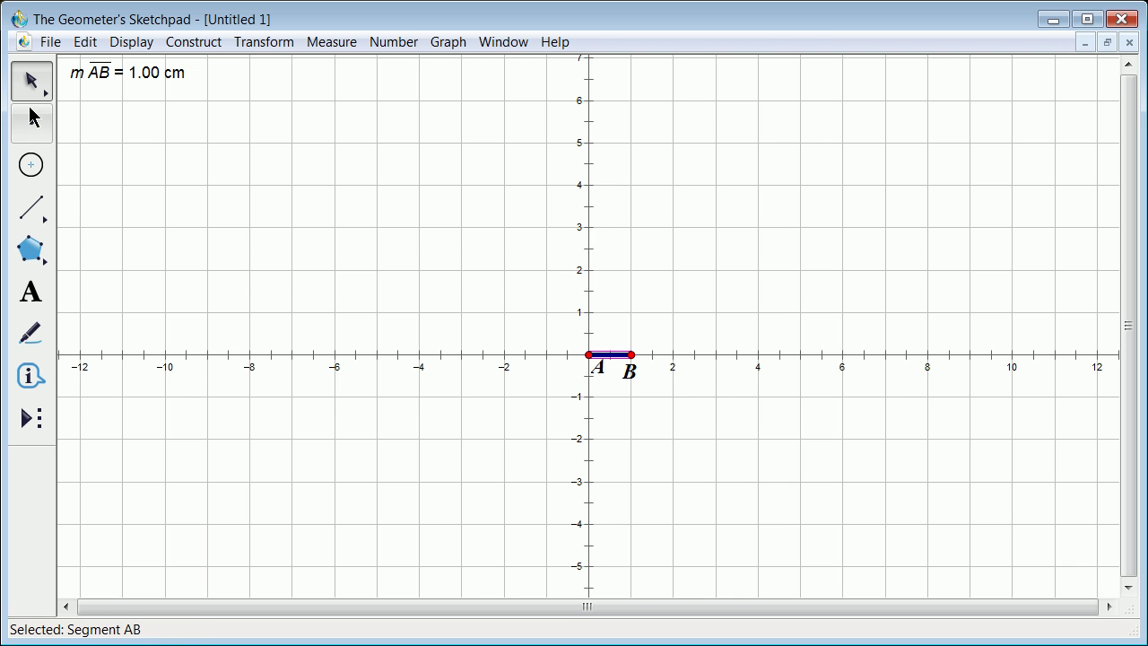
- Draw a circle centred on origin point A with a radius of about 6 grid units
{"action": "left_click", "coordinate": [32, 166]}
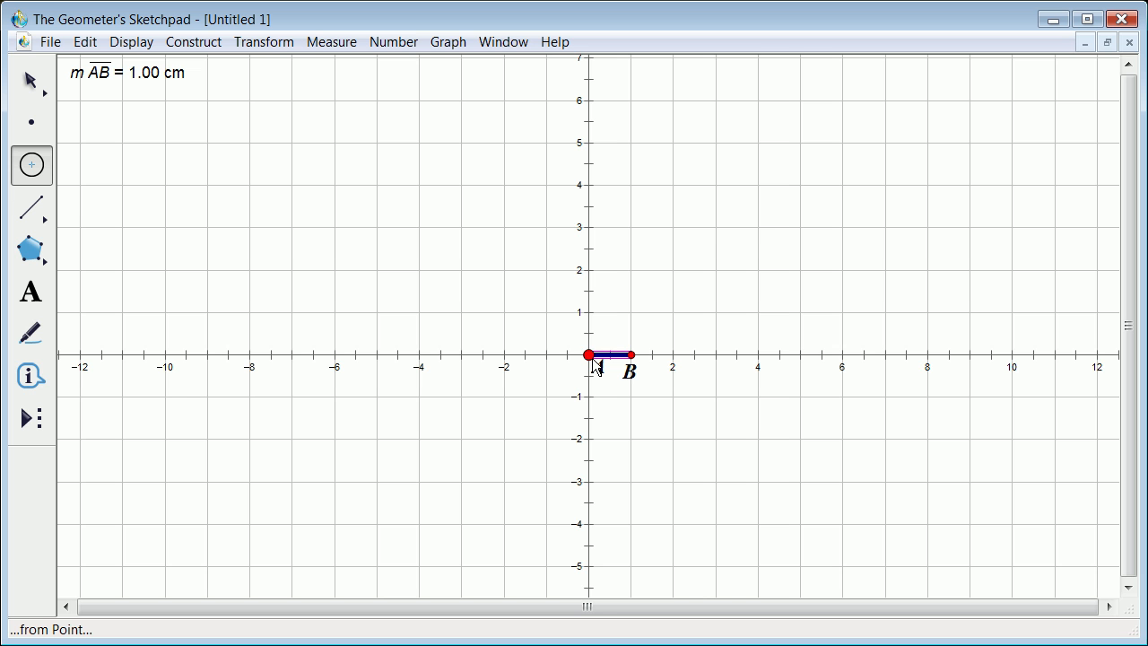
{"action": "left_click_drag", "start_coordinate": [593, 359], "coordinate": [842, 357]}
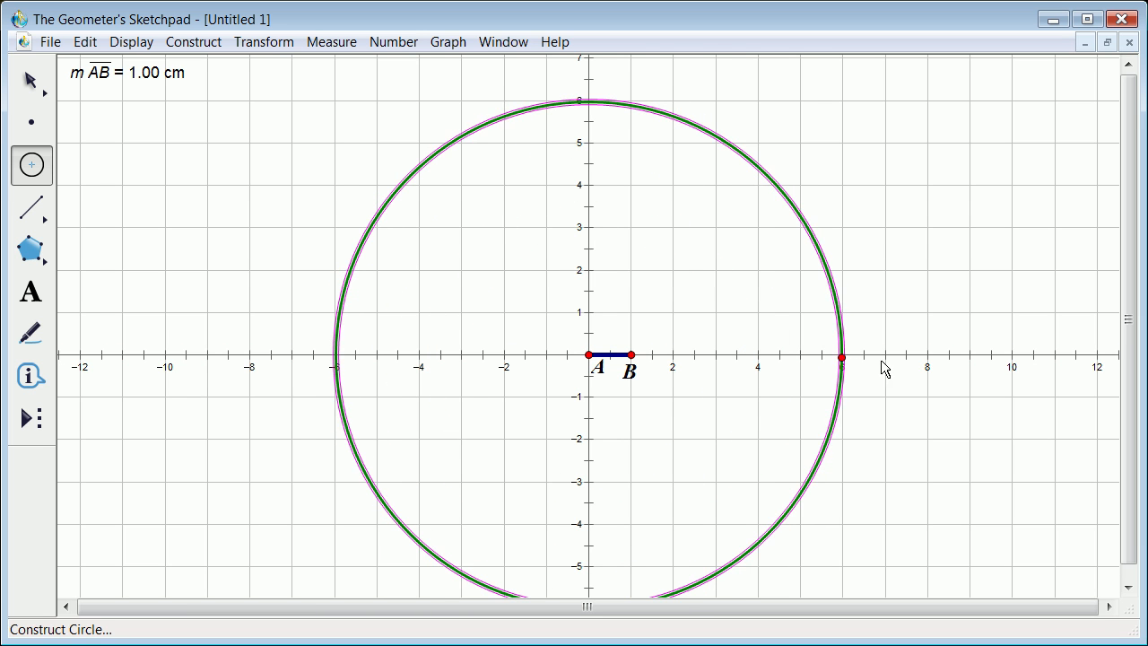
{"action": "left_click", "coordinate": [37, 97]}
{"action": "left_click", "coordinate": [135, 131]}
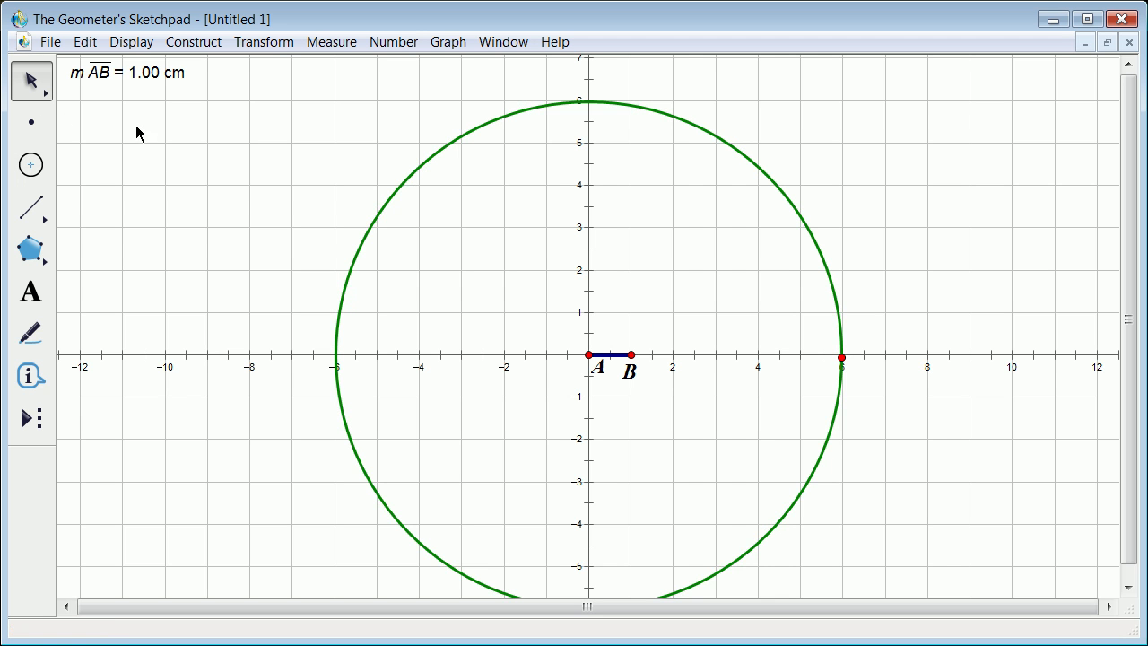
- Shift origin point A slightly, and undo both that move and the construction of the circle
{"action": "mouse_move", "coordinate": [590, 355]}
{"action": "left_mouse_down"}
{"action": "mouse_move", "coordinate": [302, 259]}
{"action": "mouse_move", "coordinate": [556, 328]}
{"action": "mouse_move", "coordinate": [600, 374]}
{"action": "mouse_move", "coordinate": [586, 332]}
{"action": "mouse_move", "coordinate": [592, 353]}
{"action": "mouse_move", "coordinate": [579, 357]}
{"action": "left_mouse_up"}
{"action": "left_click", "coordinate": [85, 43]}
{"action": "left_click", "coordinate": [106, 65]}
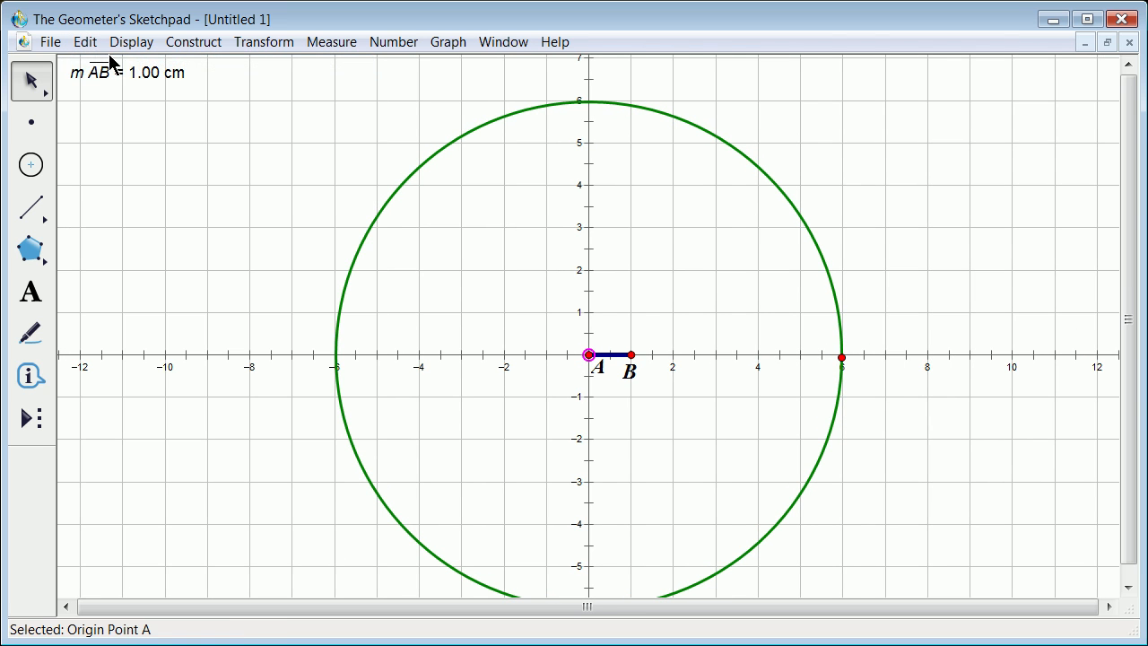
{"action": "left_click", "coordinate": [95, 44]}
{"action": "left_click", "coordinate": [113, 68]}
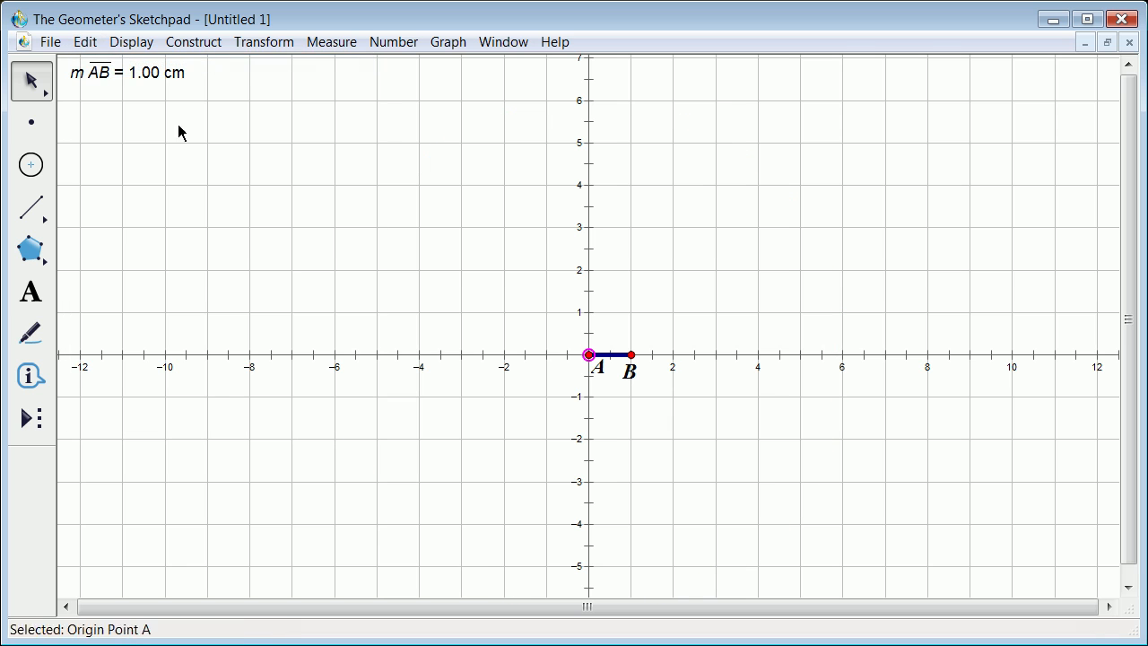
{"action": "left_click", "coordinate": [491, 291]}
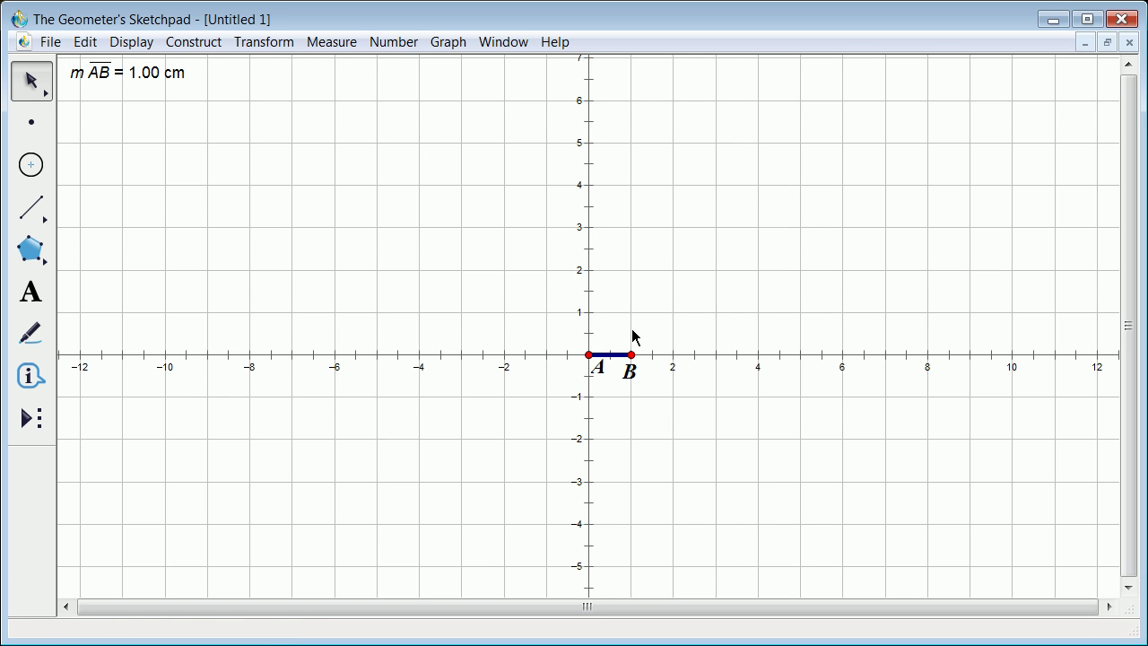
{"action": "right_click", "coordinate": [591, 359]}
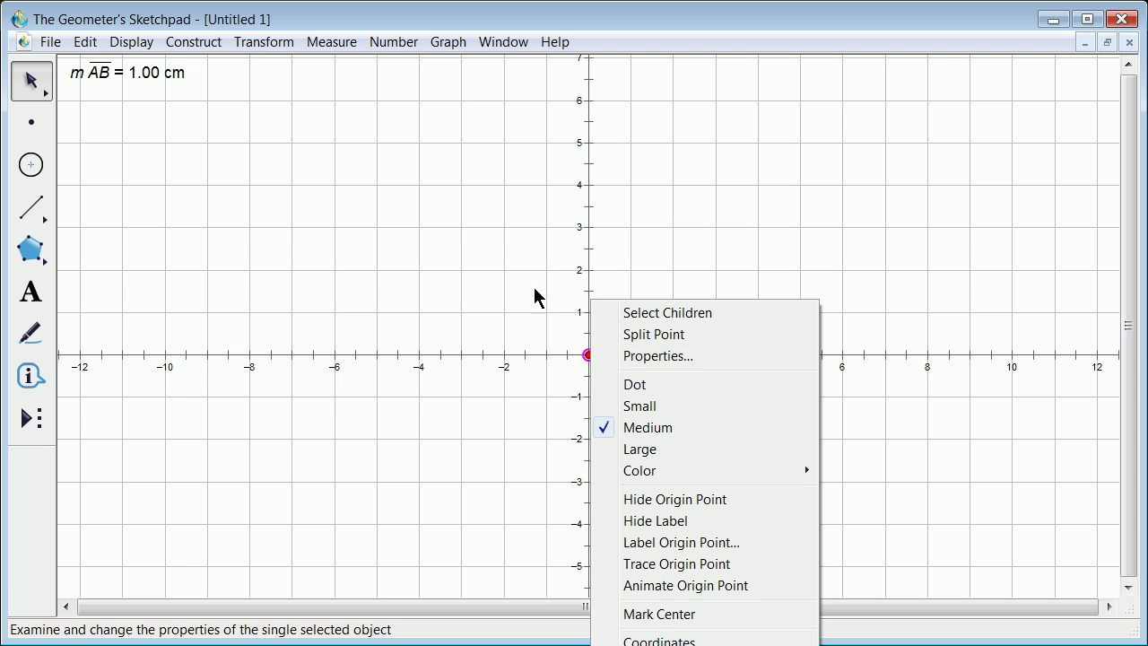
{"action": "left_click", "coordinate": [472, 242]}
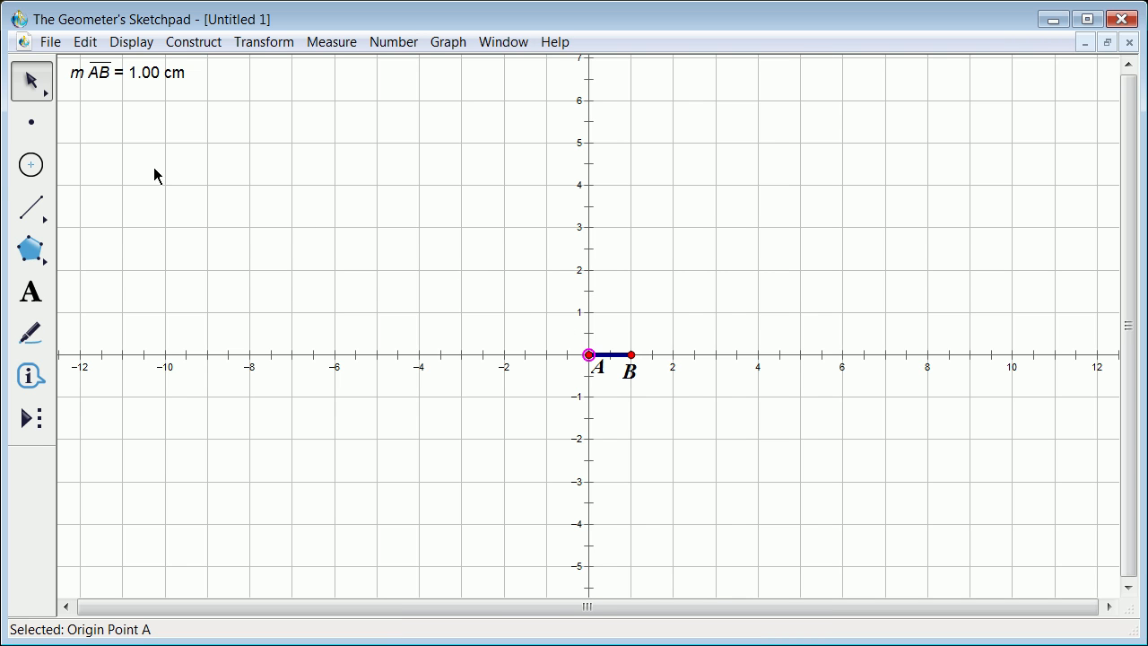
- Draw a circle centred on the y-axis at 1 with a radius of about 7 grid units
{"action": "left_click", "coordinate": [31, 164]}
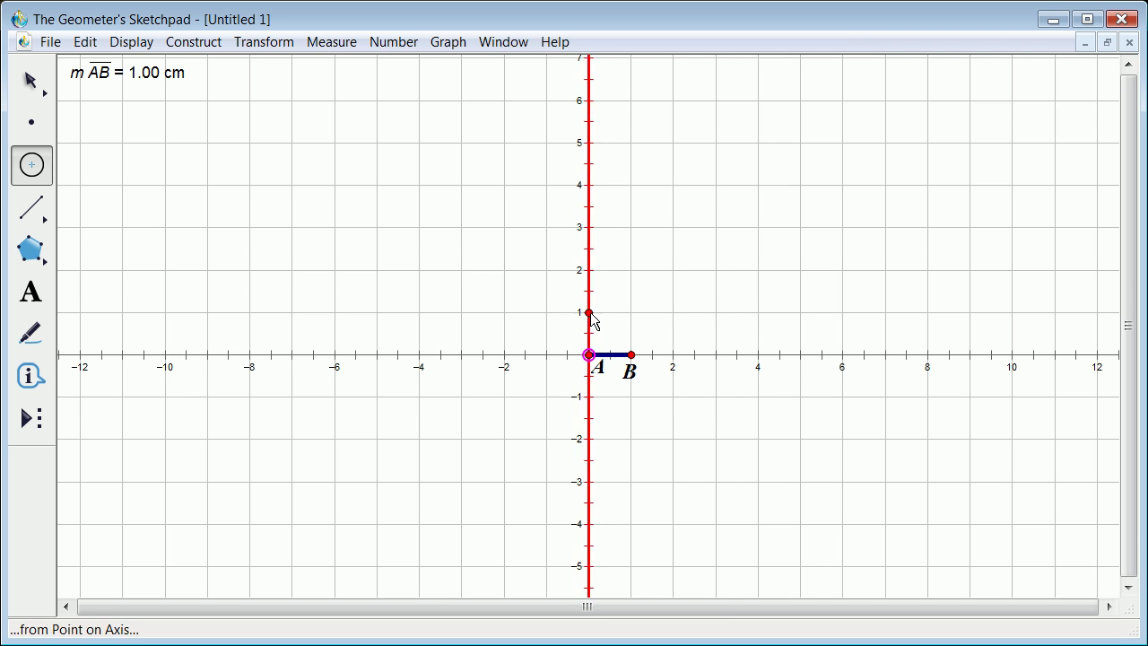
{"action": "mouse_move", "coordinate": [588, 312]}
{"action": "left_mouse_down"}
{"action": "mouse_move", "coordinate": [871, 328]}
{"action": "mouse_move", "coordinate": [888, 319]}
{"action": "left_mouse_up"}
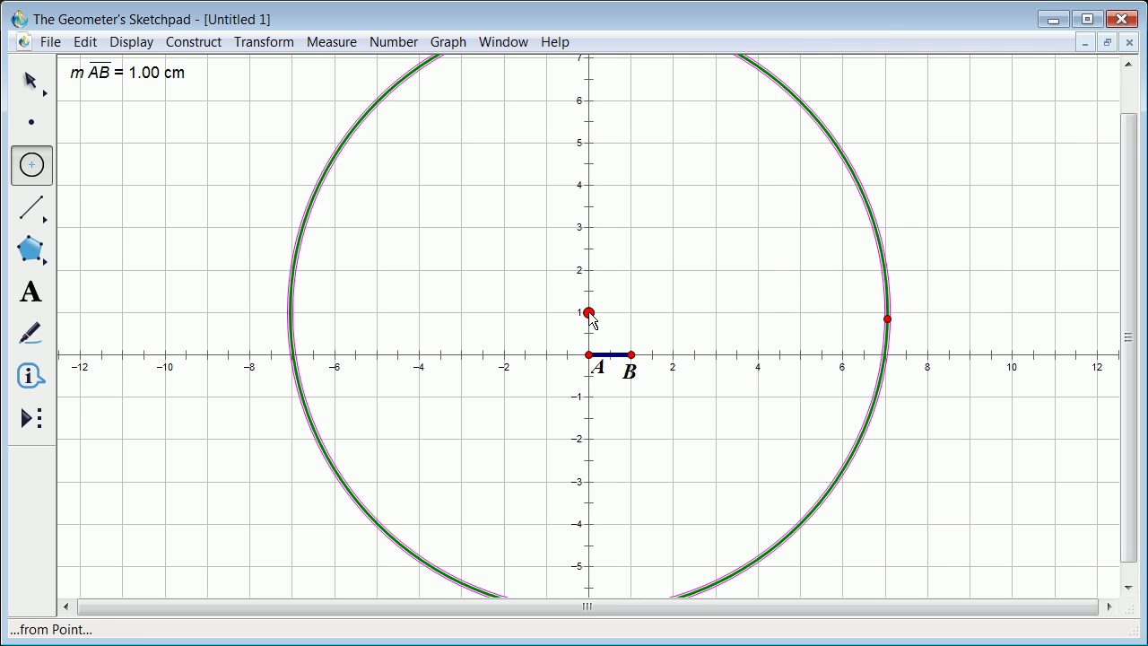
{"action": "left_click_drag", "start_coordinate": [589, 314], "coordinate": [613, 264]}
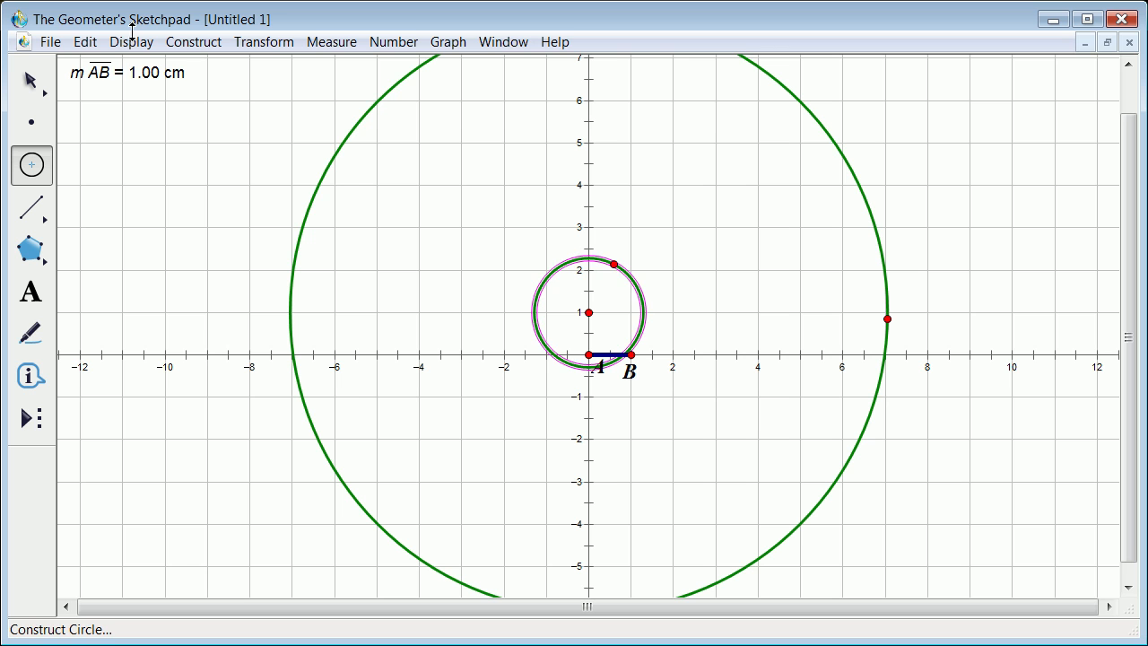
{"action": "left_click", "coordinate": [83, 41]}
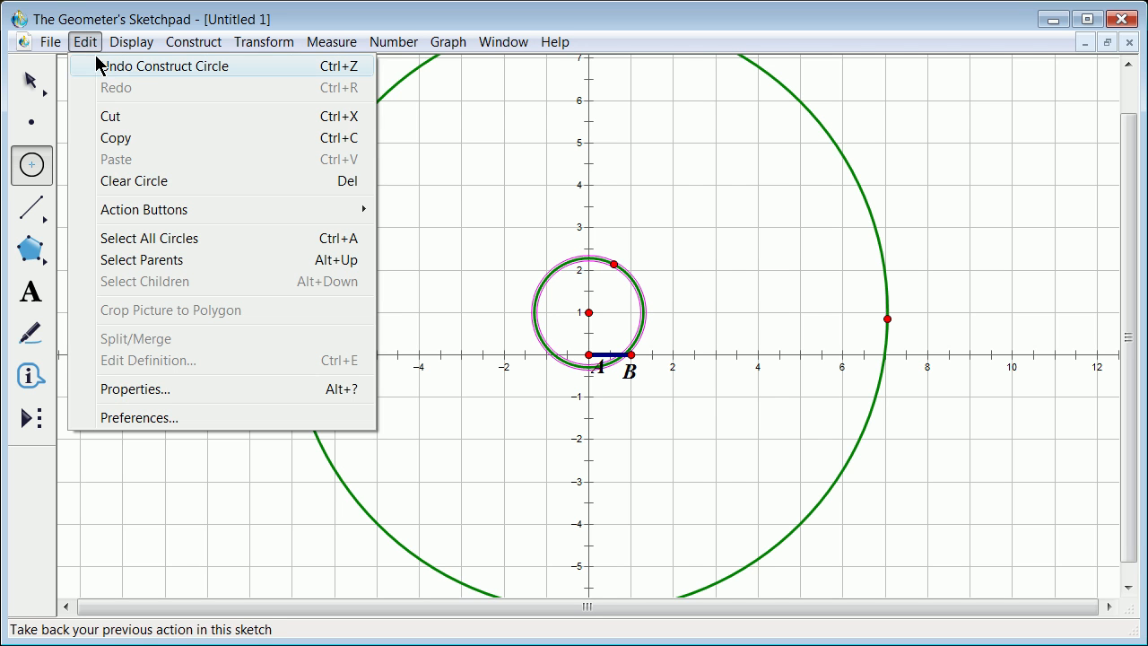
{"action": "left_click", "coordinate": [100, 65]}
- Move the circle's centre along the y-axis, and shift it together with the radius point until the radius is about 5.3 grid units
{"action": "left_click", "coordinate": [32, 89]}
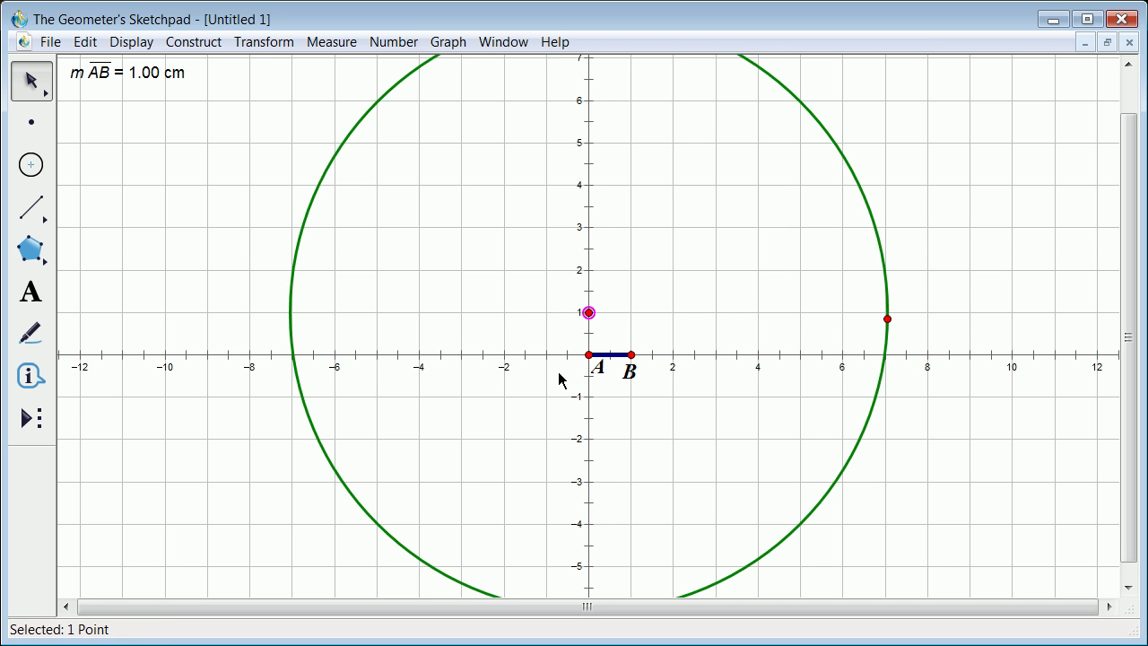
{"action": "left_click_drag", "start_coordinate": [592, 313], "coordinate": [738, 238]}
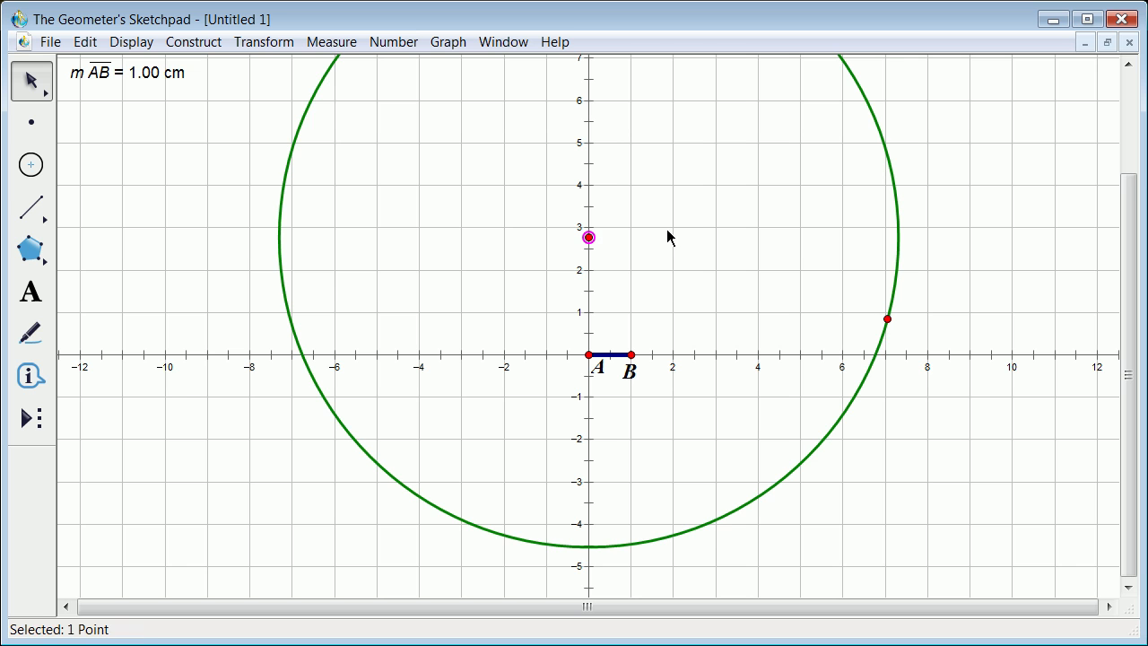
{"action": "left_click_drag", "start_coordinate": [595, 237], "coordinate": [597, 295]}
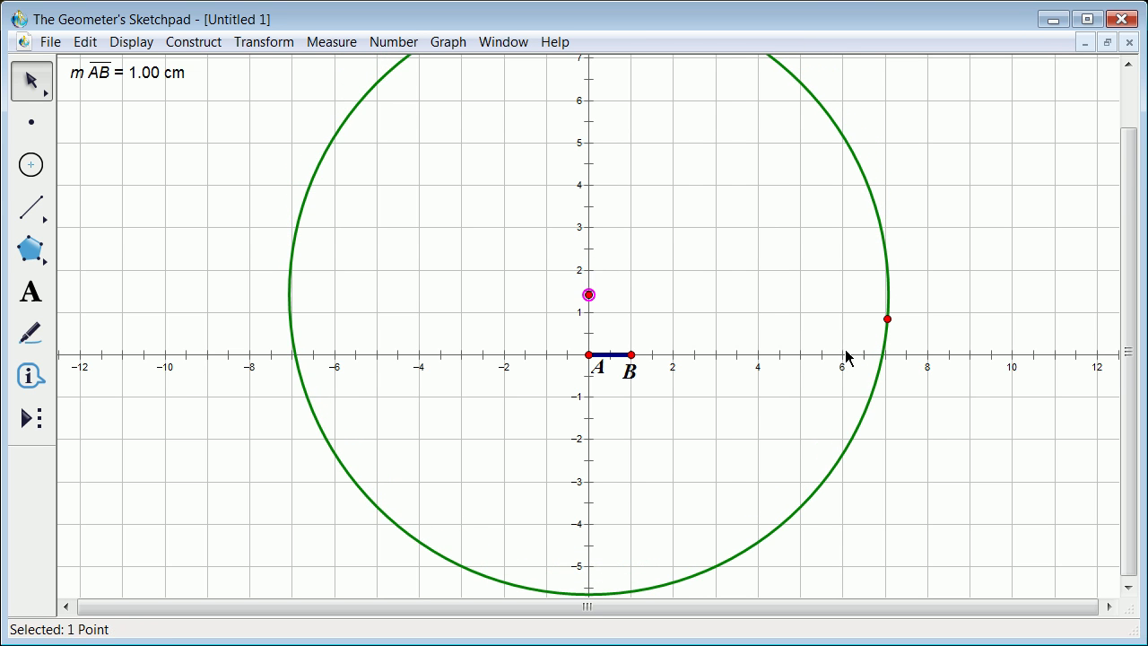
{"action": "left_click", "coordinate": [888, 319]}
{"action": "left_click_drag", "start_coordinate": [590, 292], "coordinate": [522, 272]}
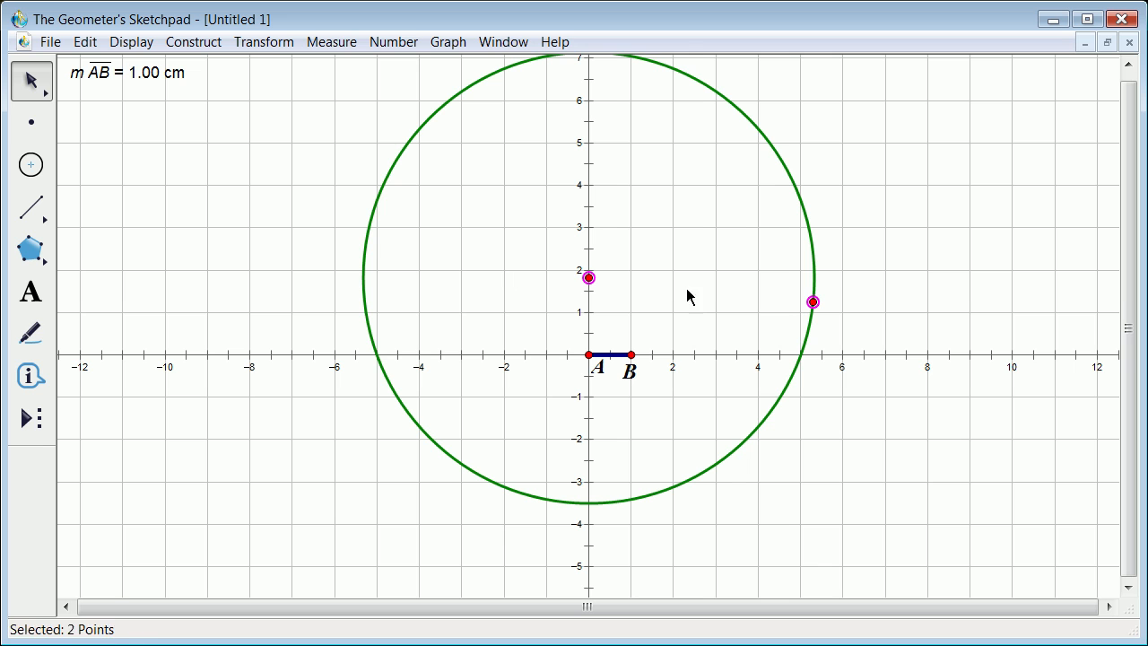
{"action": "left_click", "coordinate": [864, 221]}
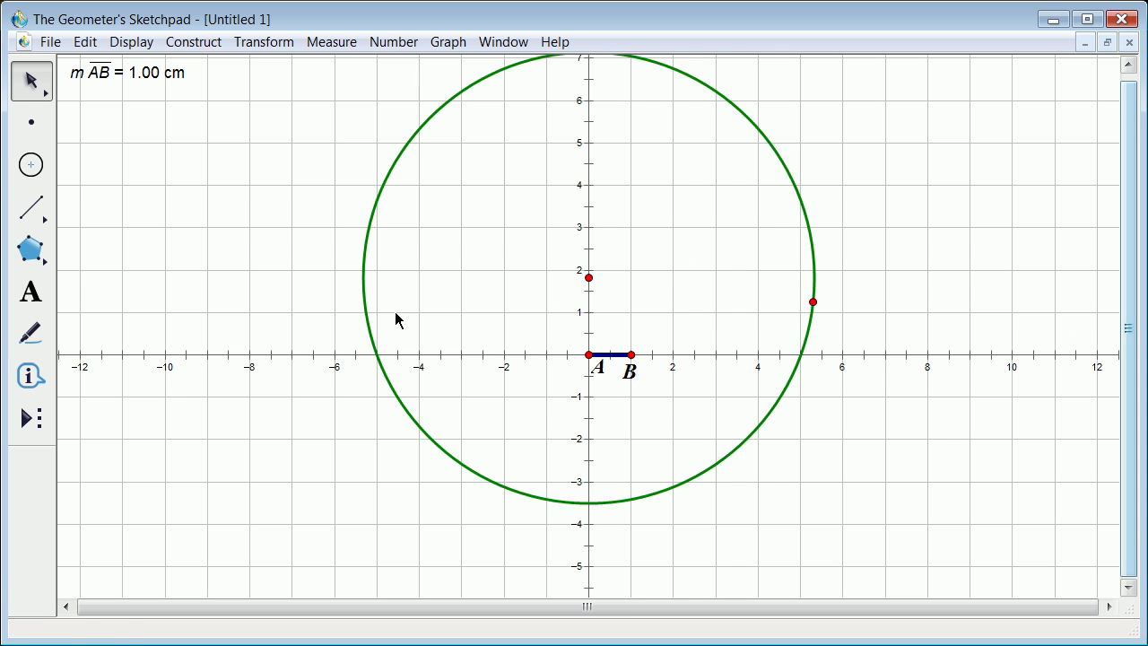
- Inspect the properties of the circle's centre point on the y-axis, including its parent objects
{"action": "right_click", "coordinate": [589, 277]}
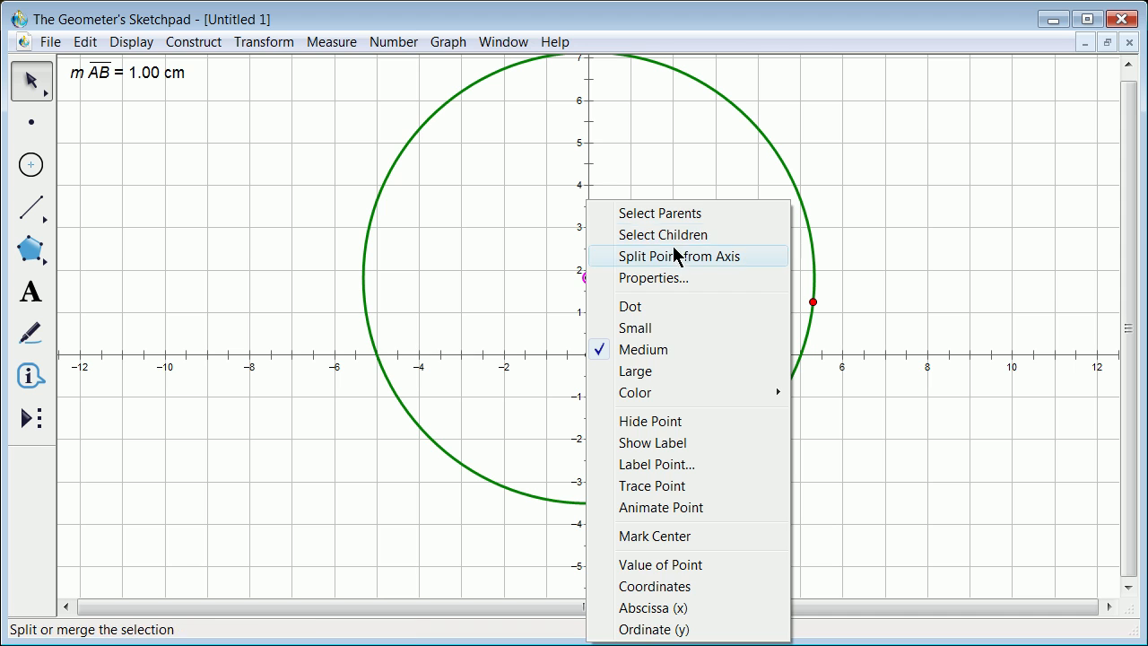
{"action": "left_click", "coordinate": [674, 280]}
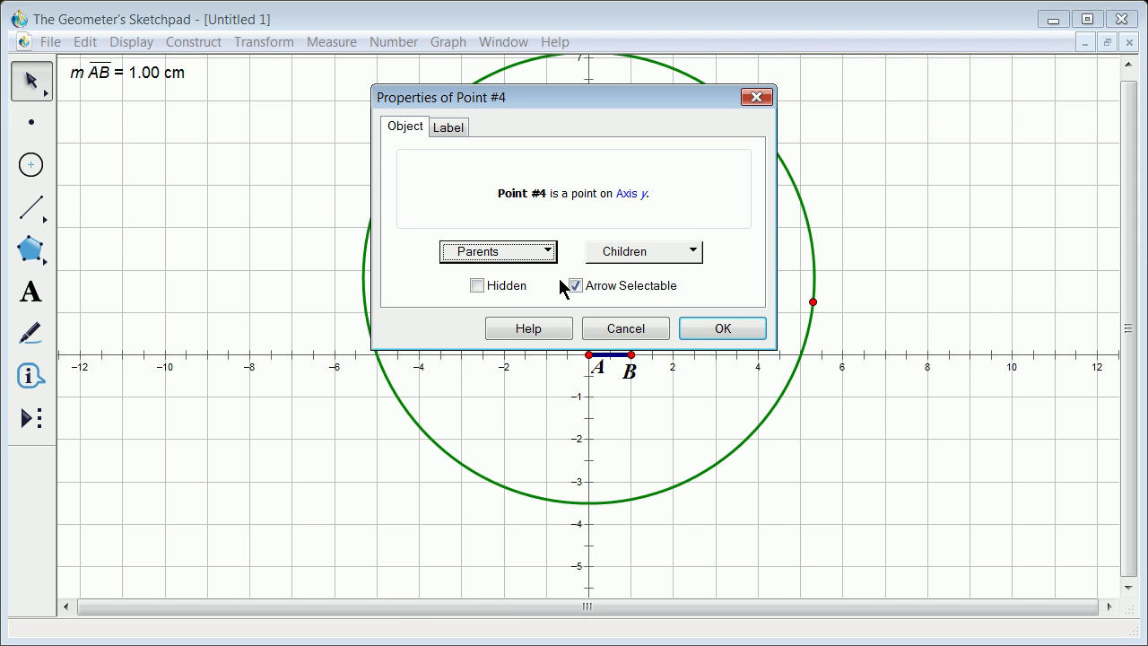
{"action": "left_click", "coordinate": [544, 254]}
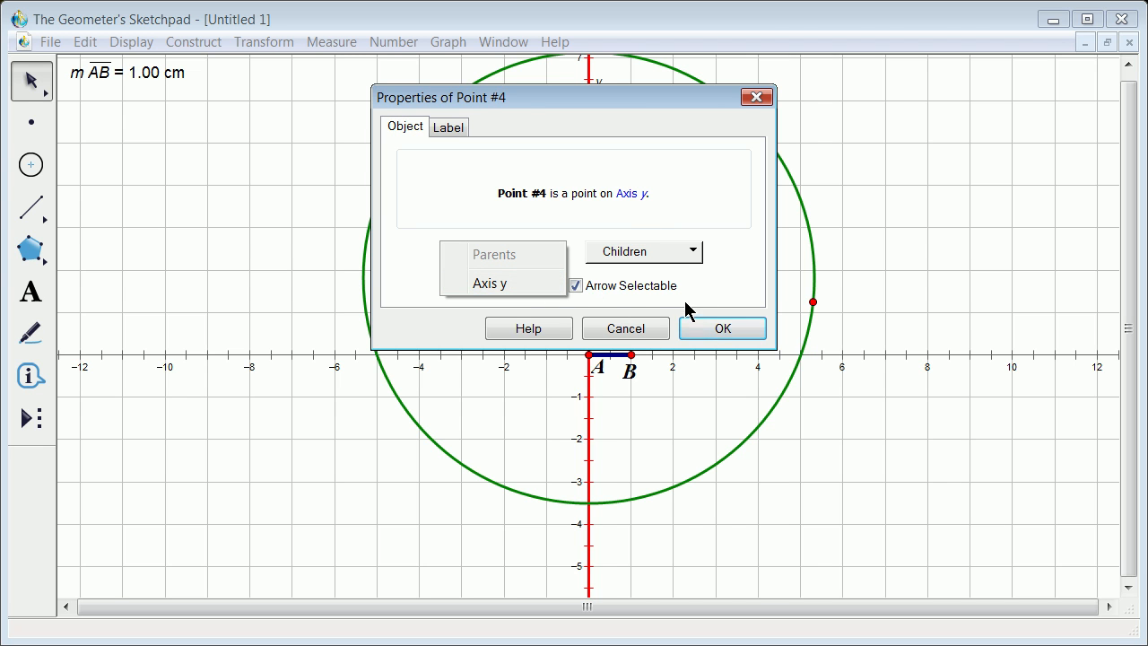
{"action": "left_click", "coordinate": [718, 327]}
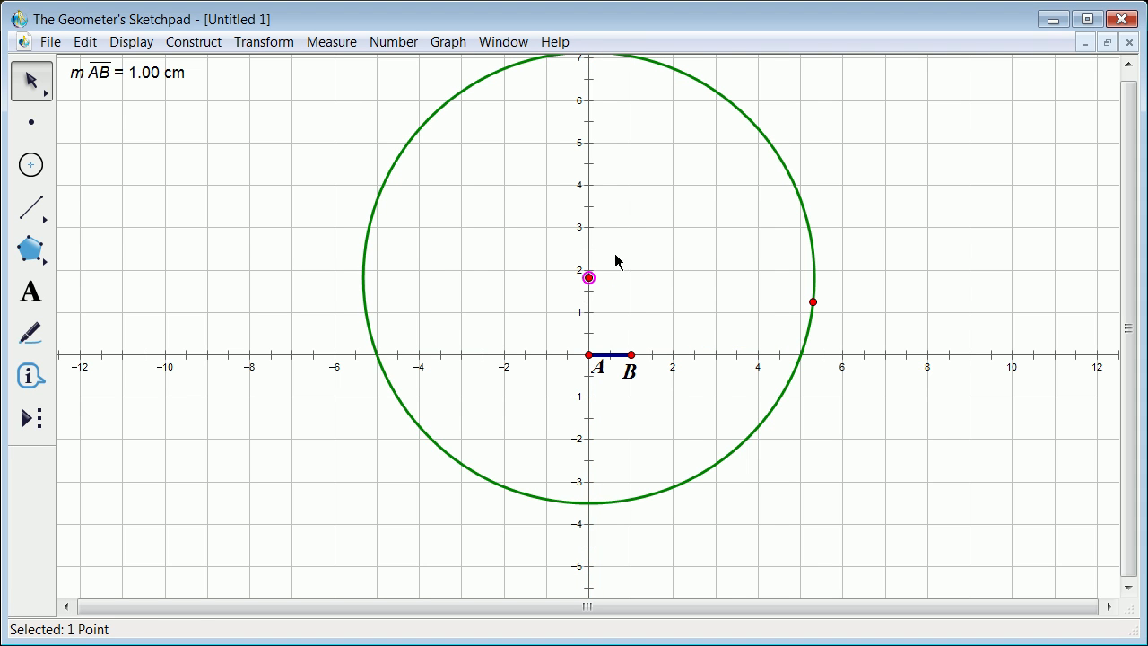
{"action": "left_click", "coordinate": [876, 261]}
- Cut the circle's centre point from the y-axis, along with the remaining radius point
{"action": "left_click", "coordinate": [814, 302]}
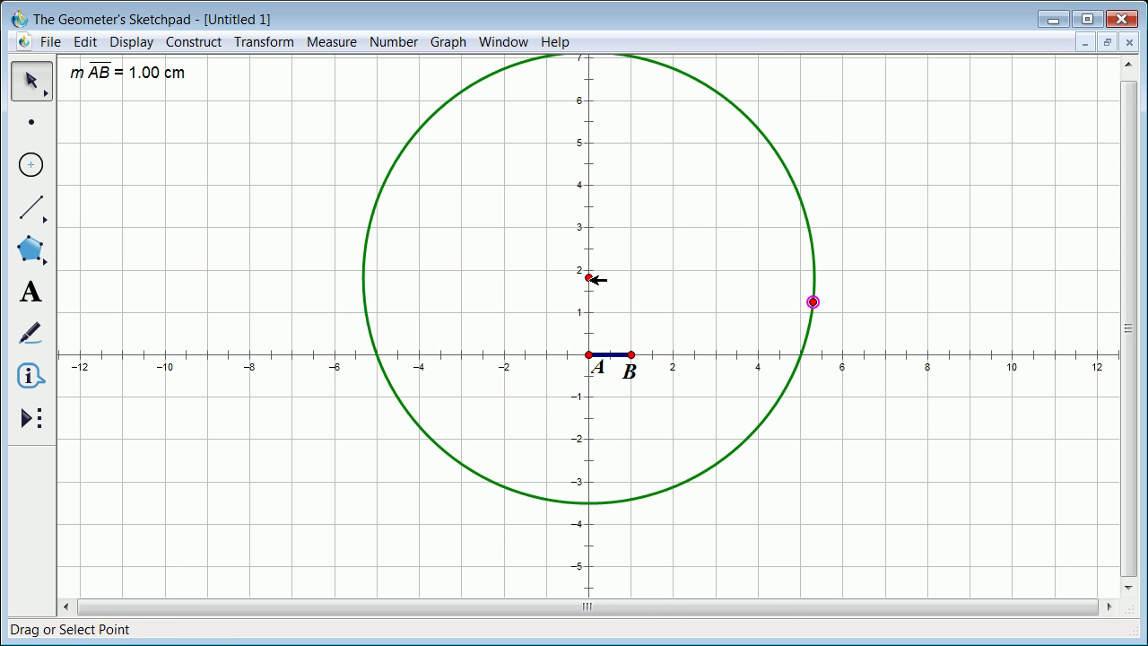
{"action": "right_click", "coordinate": [590, 278]}
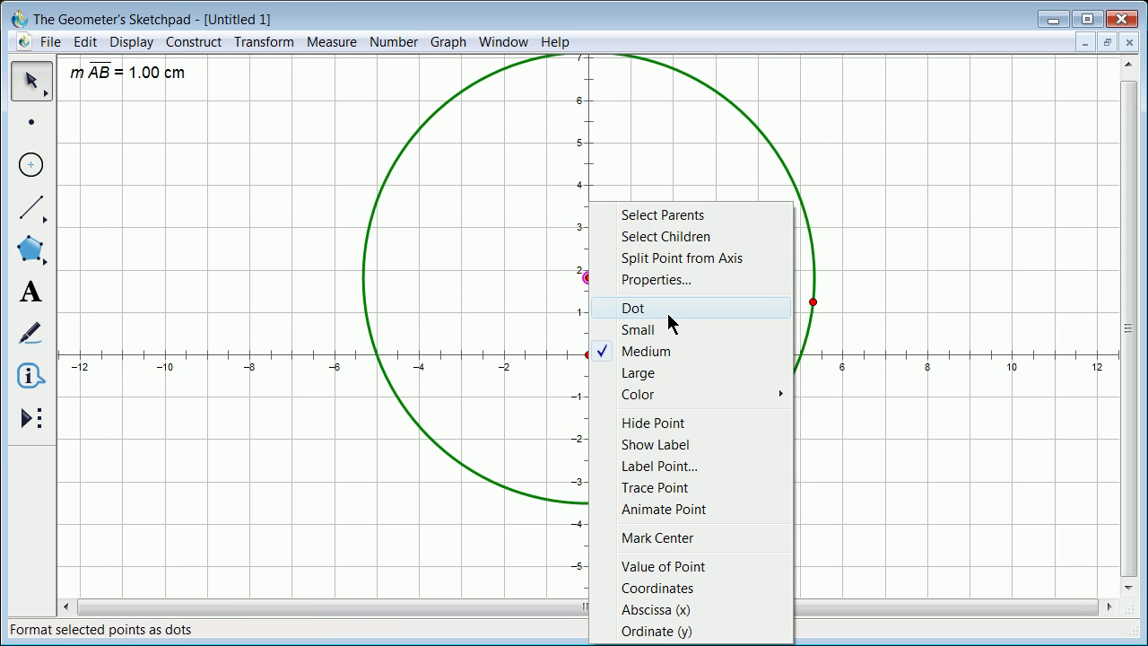
{"action": "left_click", "coordinate": [88, 42]}
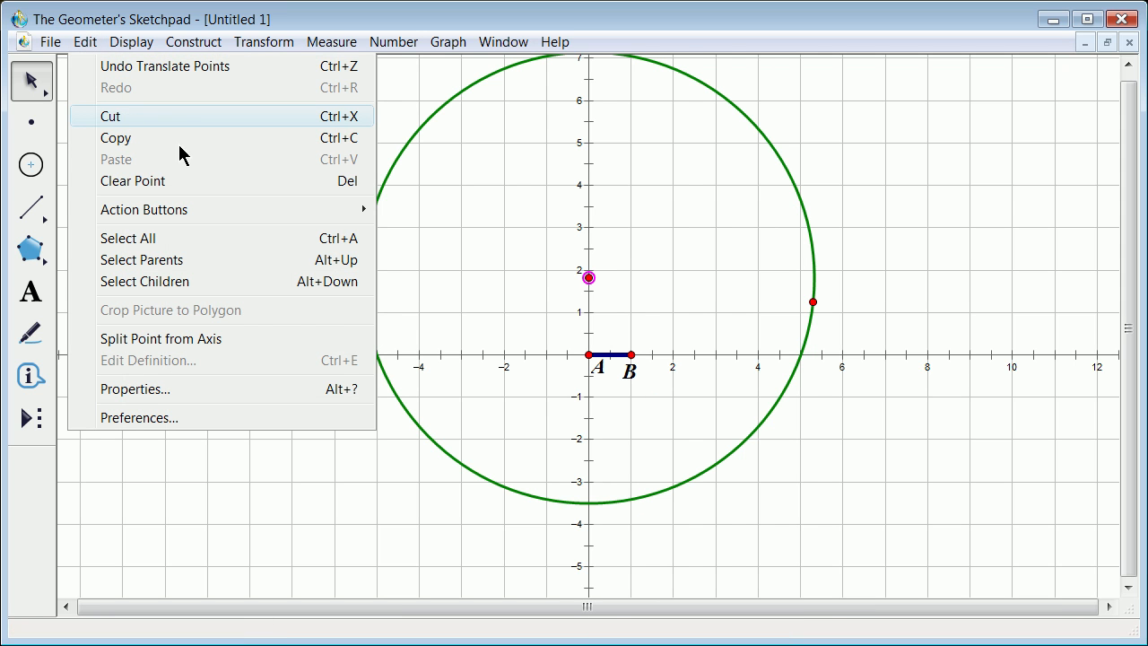
{"action": "left_click", "coordinate": [117, 120]}
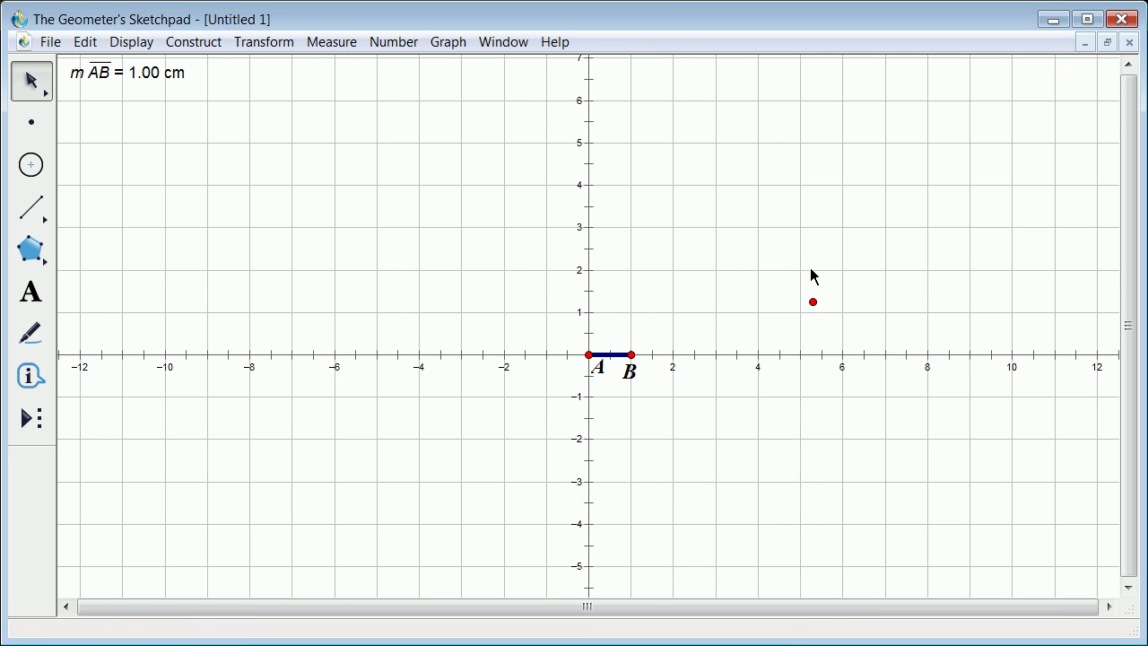
{"action": "left_click", "coordinate": [813, 302]}
{"action": "left_click", "coordinate": [87, 43]}
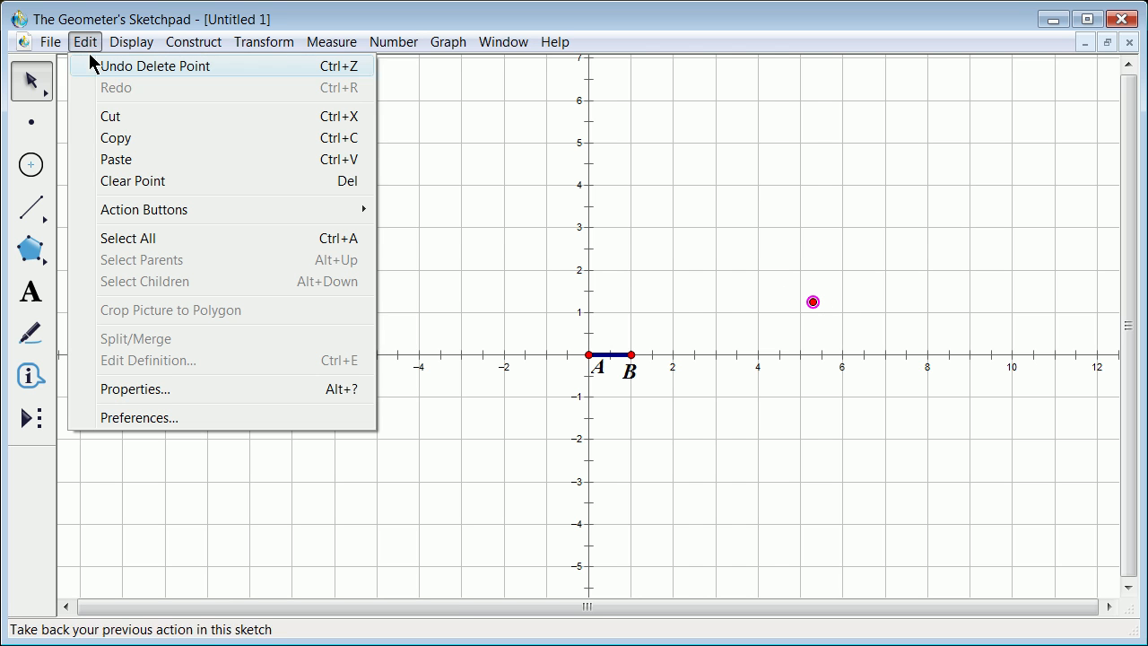
{"action": "left_click", "coordinate": [121, 117]}
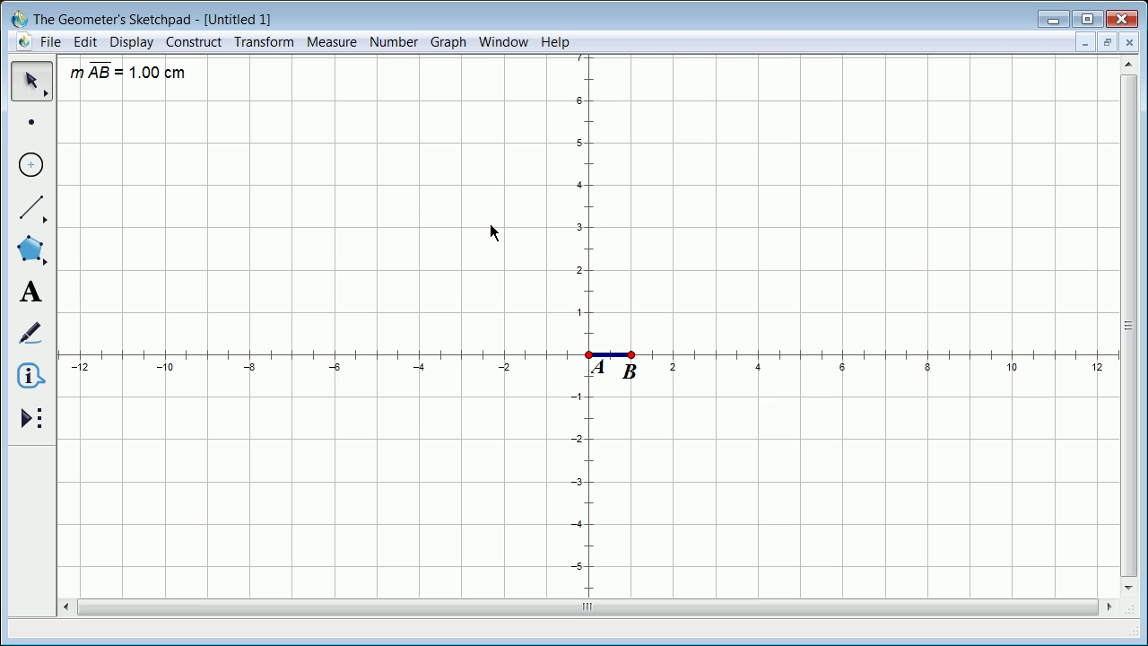
- Place two free points off the axes, at about (1.5, 2.4) and (4.6, 2.4)
{"action": "left_click", "coordinate": [31, 122]}
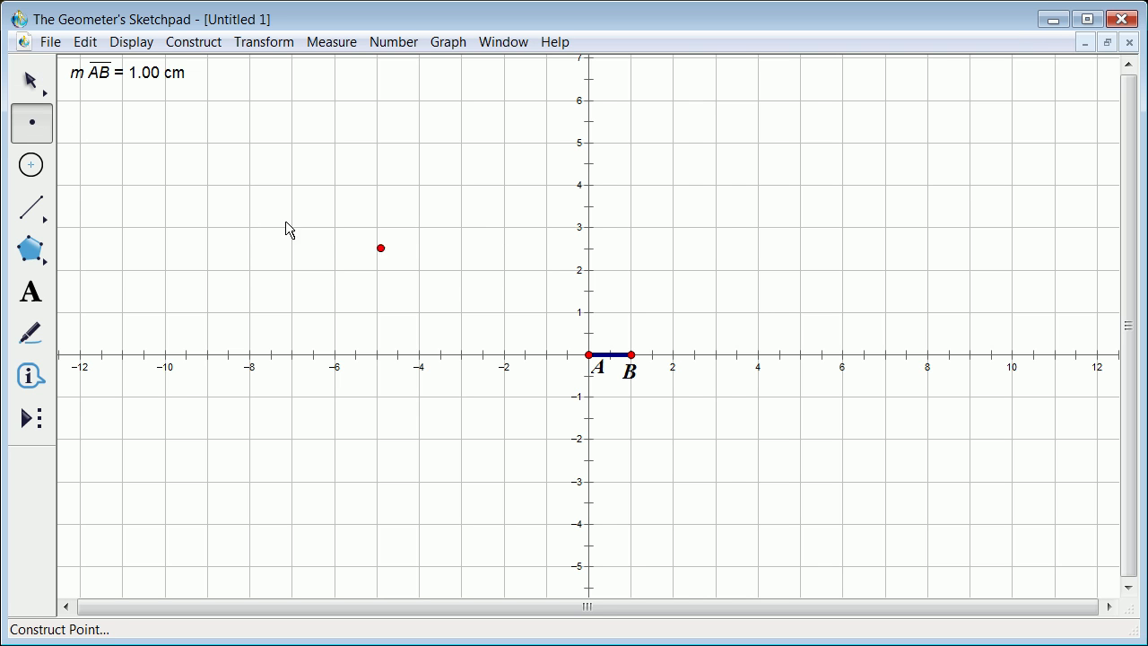
{"action": "left_click", "coordinate": [651, 253]}
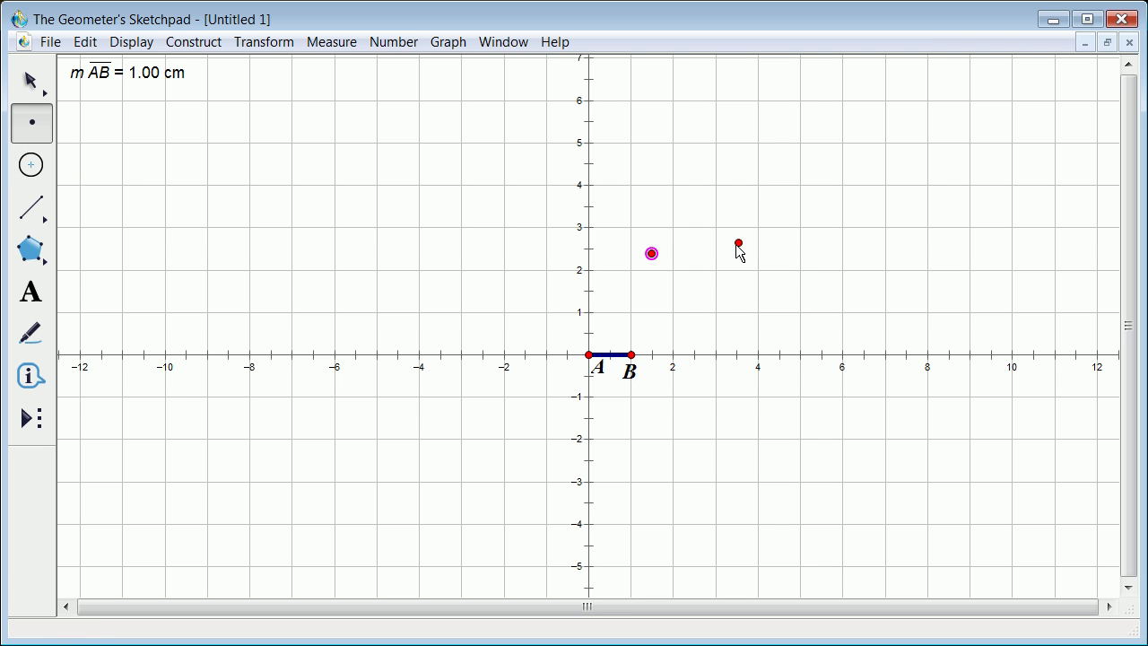
{"action": "left_click", "coordinate": [785, 255]}
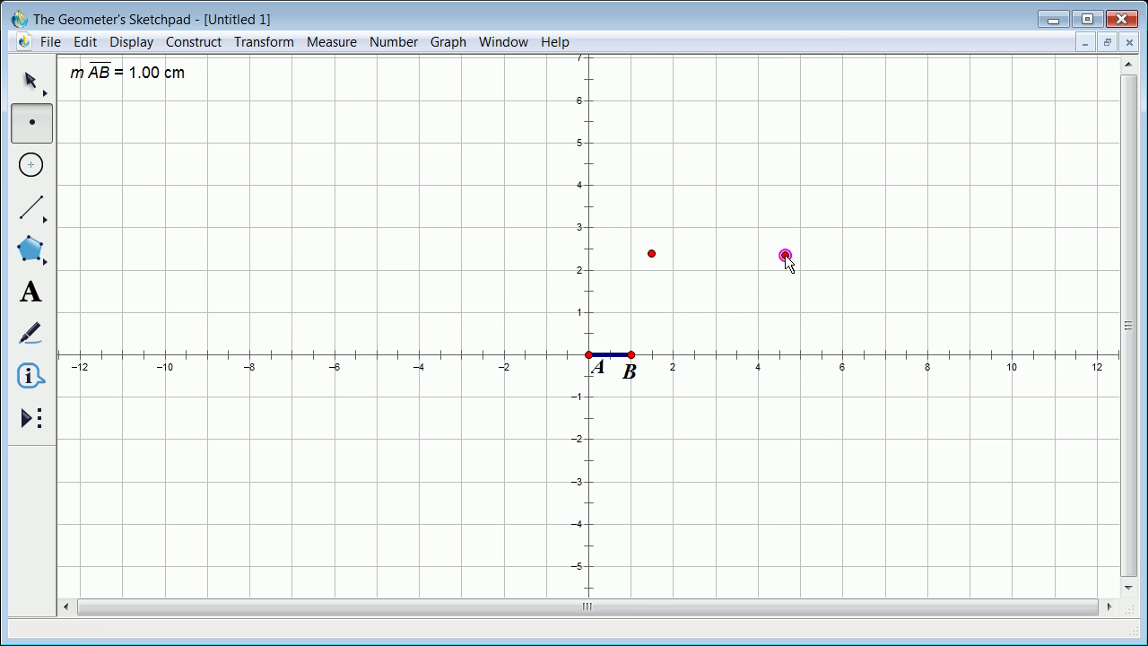
- Draw a circle centred on the free point nearer the y-axis and passing through the other free point
{"action": "left_click", "coordinate": [31, 167]}
{"action": "left_click_drag", "start_coordinate": [652, 255], "coordinate": [789, 262]}
{"action": "left_click", "coordinate": [34, 82]}
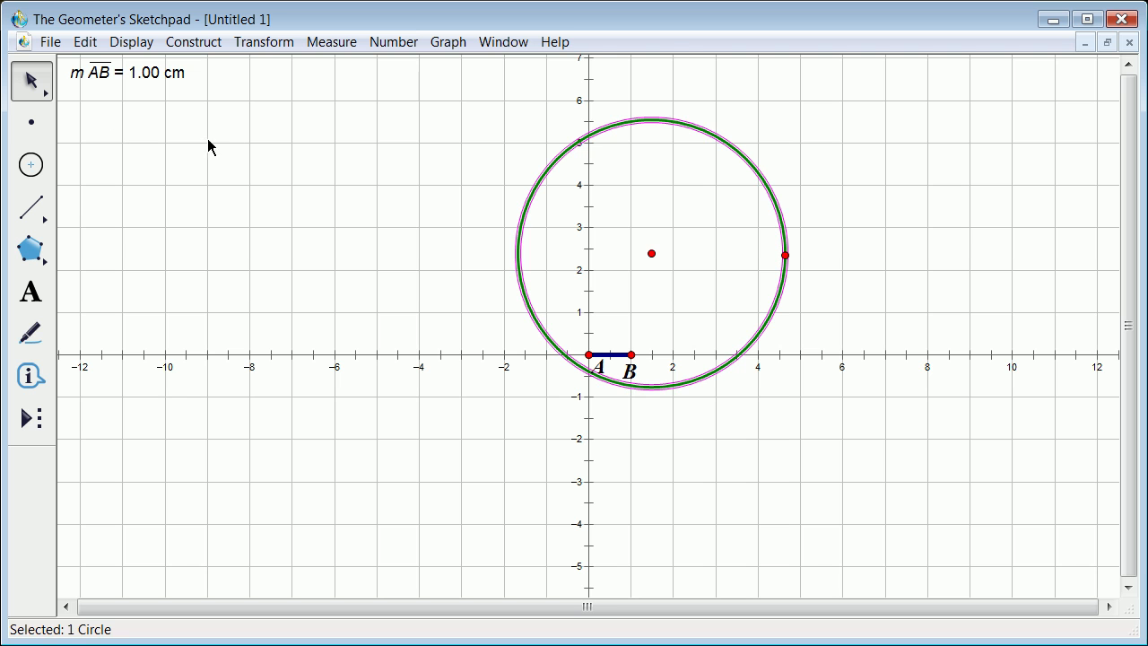
{"action": "left_click", "coordinate": [271, 186]}
- Inspect the properties of the circle's centre point, including its child objects
{"action": "left_click", "coordinate": [652, 255]}
{"action": "right_click", "coordinate": [652, 255]}
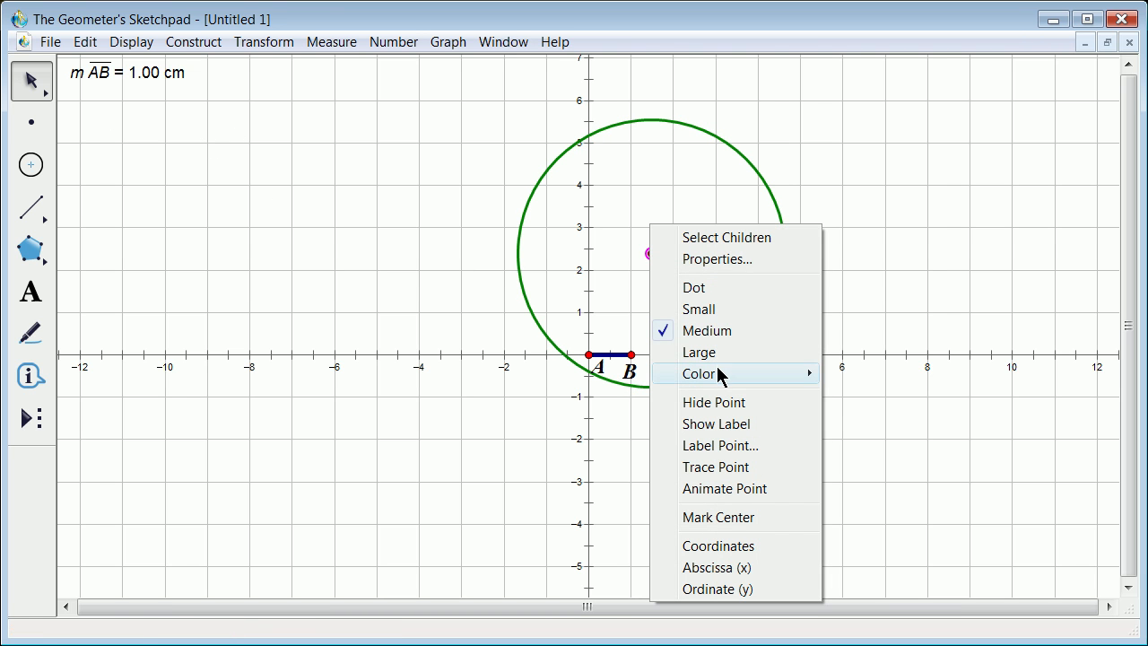
{"action": "left_click", "coordinate": [719, 262]}
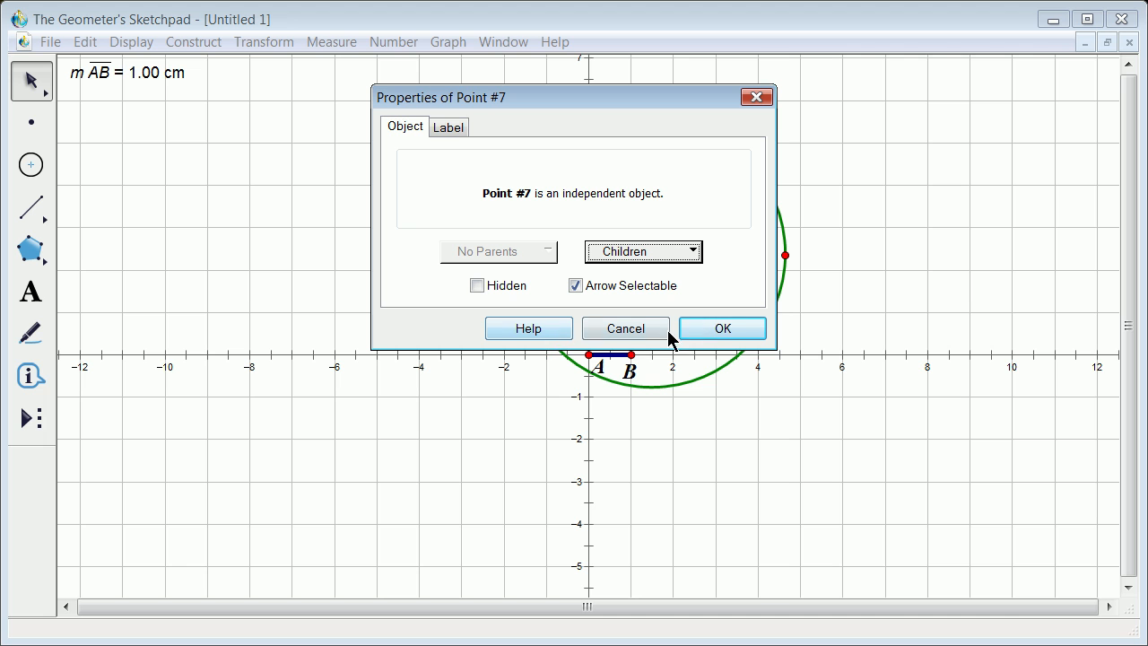
{"action": "left_click", "coordinate": [682, 256]}
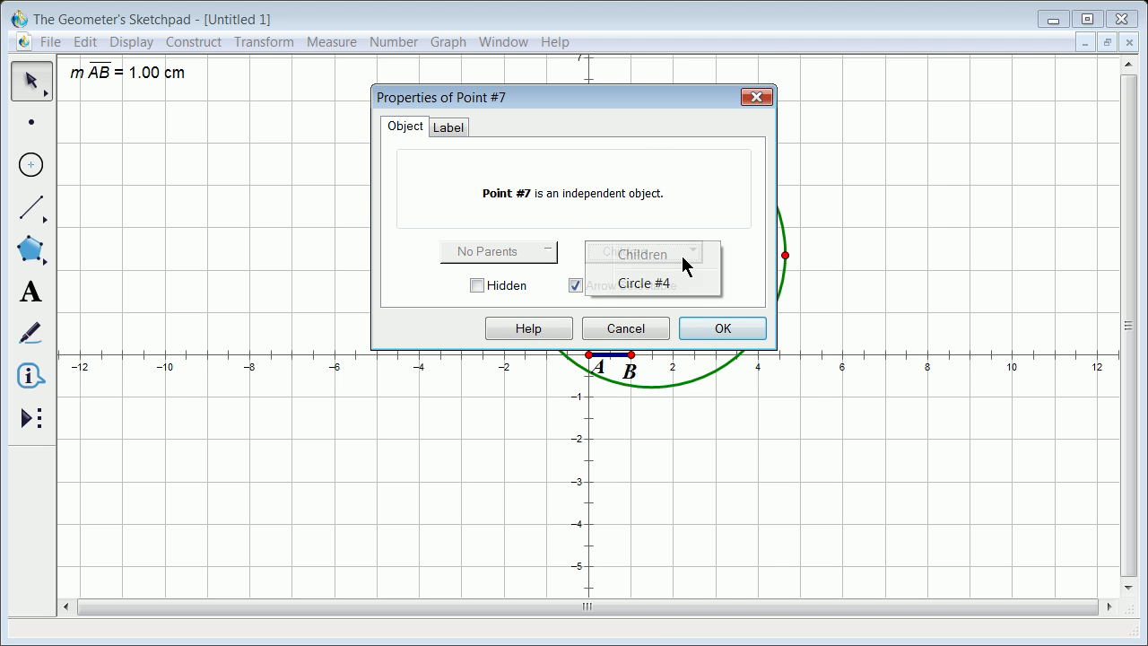
{"action": "left_click", "coordinate": [715, 330]}
{"action": "left_click", "coordinate": [714, 330]}
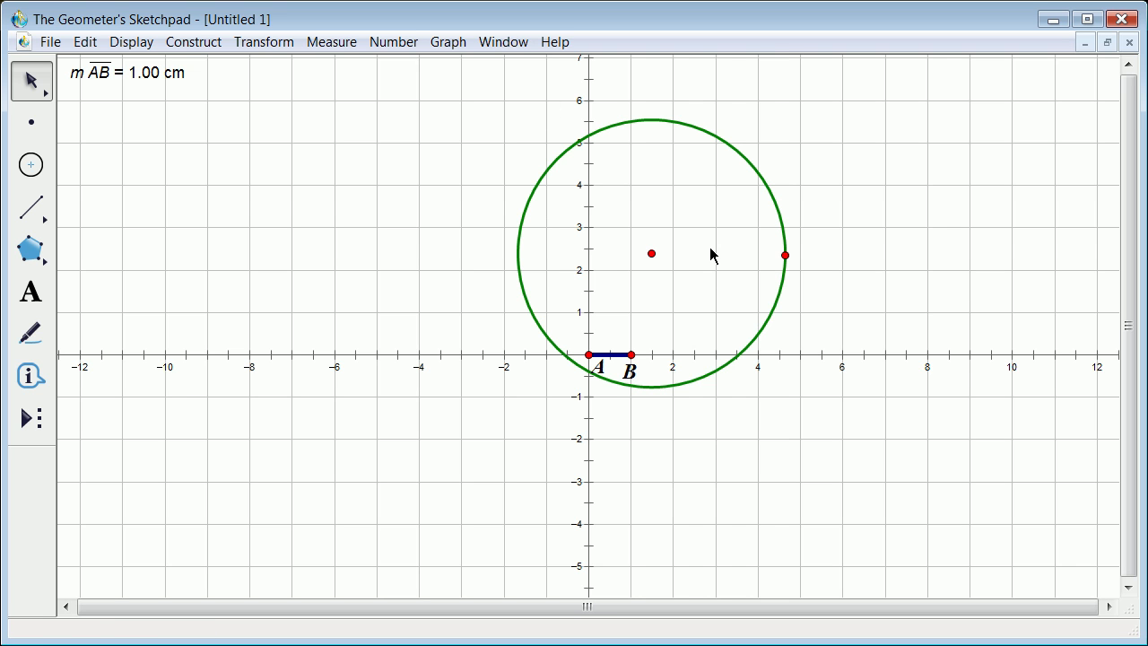
- Inspect the object properties of the point that sets the circle's radius
{"action": "left_click", "coordinate": [787, 255]}
{"action": "right_click", "coordinate": [786, 255]}
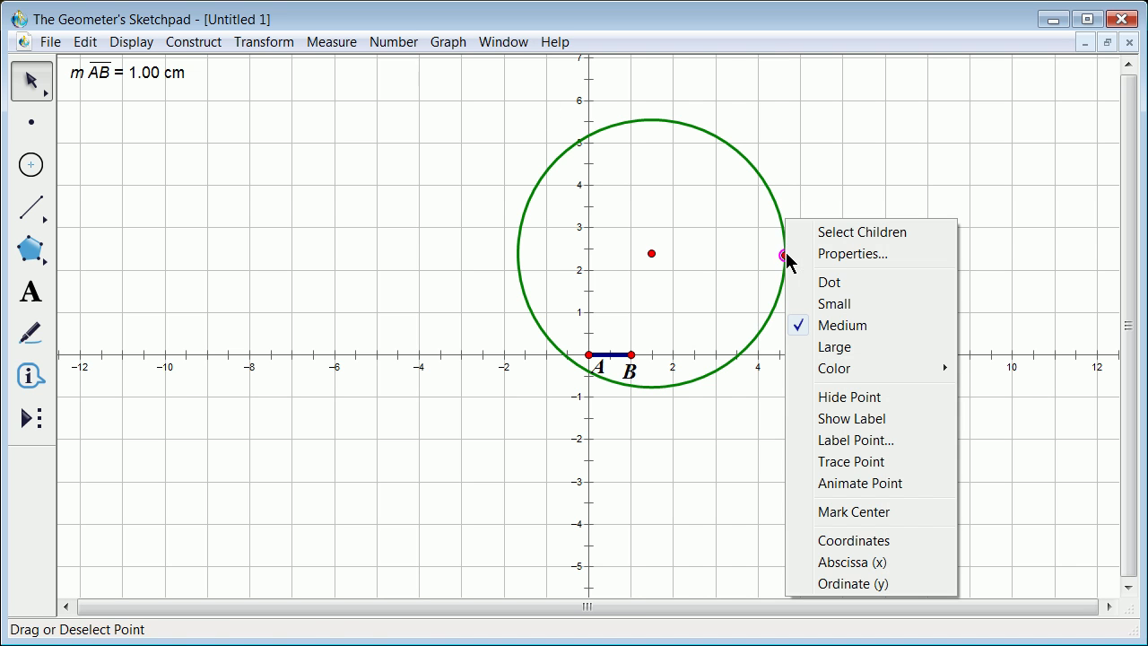
{"action": "left_click", "coordinate": [855, 255]}
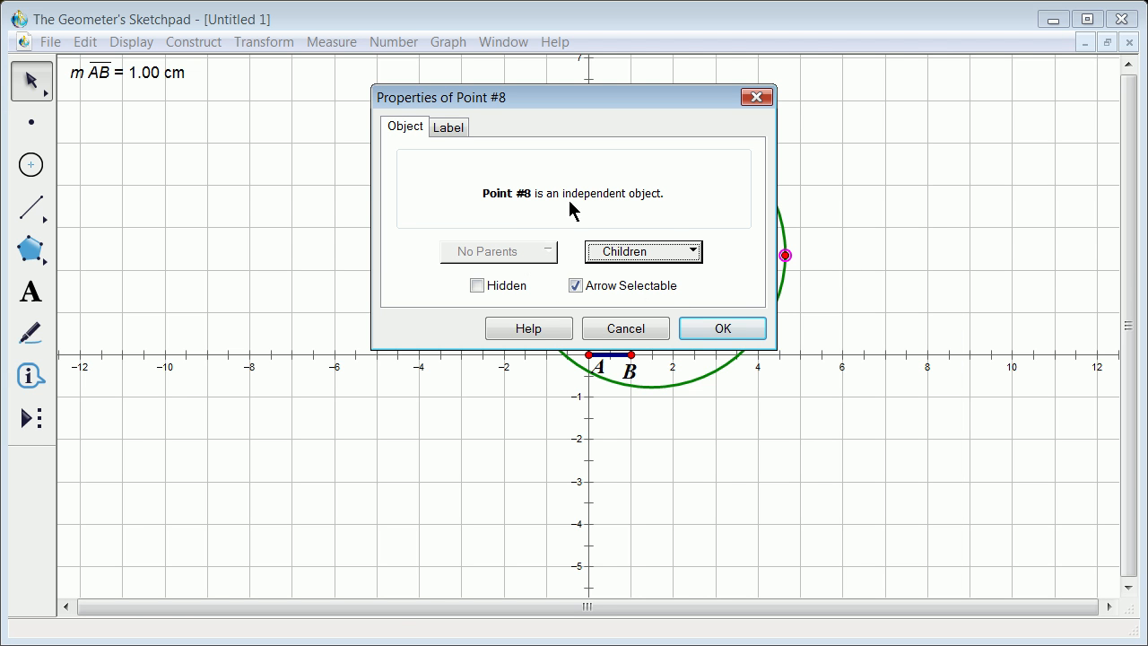
{"action": "left_click", "coordinate": [613, 330]}
- Inspect the properties of the circle, including its parent points
{"action": "right_click", "coordinate": [785, 208]}
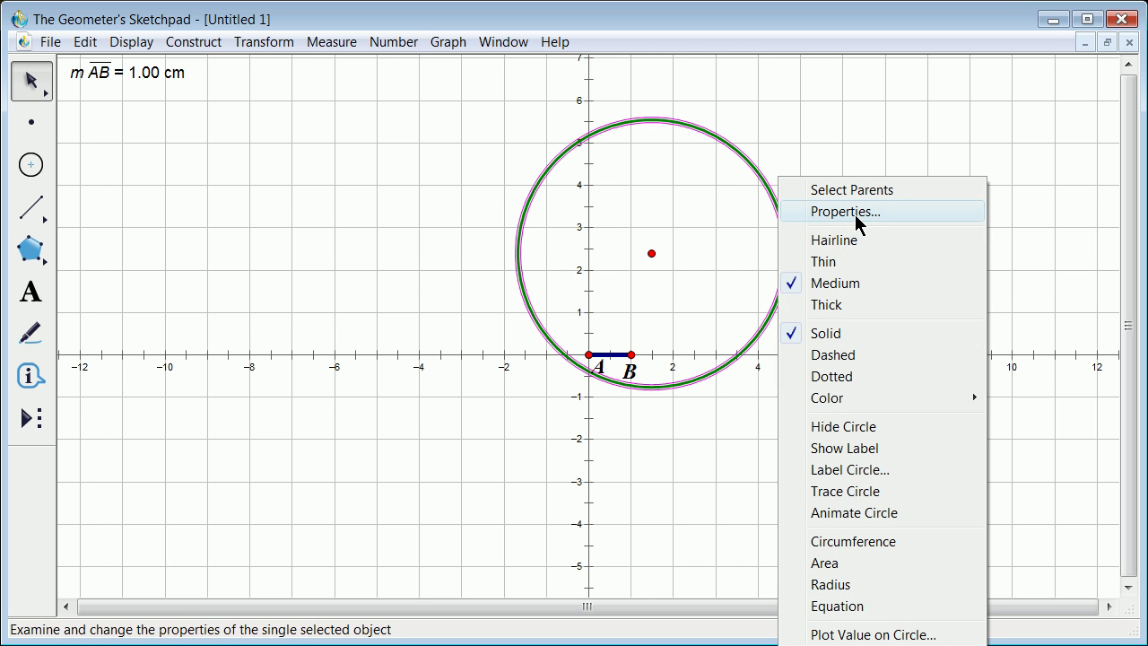
{"action": "left_click", "coordinate": [855, 211]}
{"action": "left_click", "coordinate": [540, 253]}
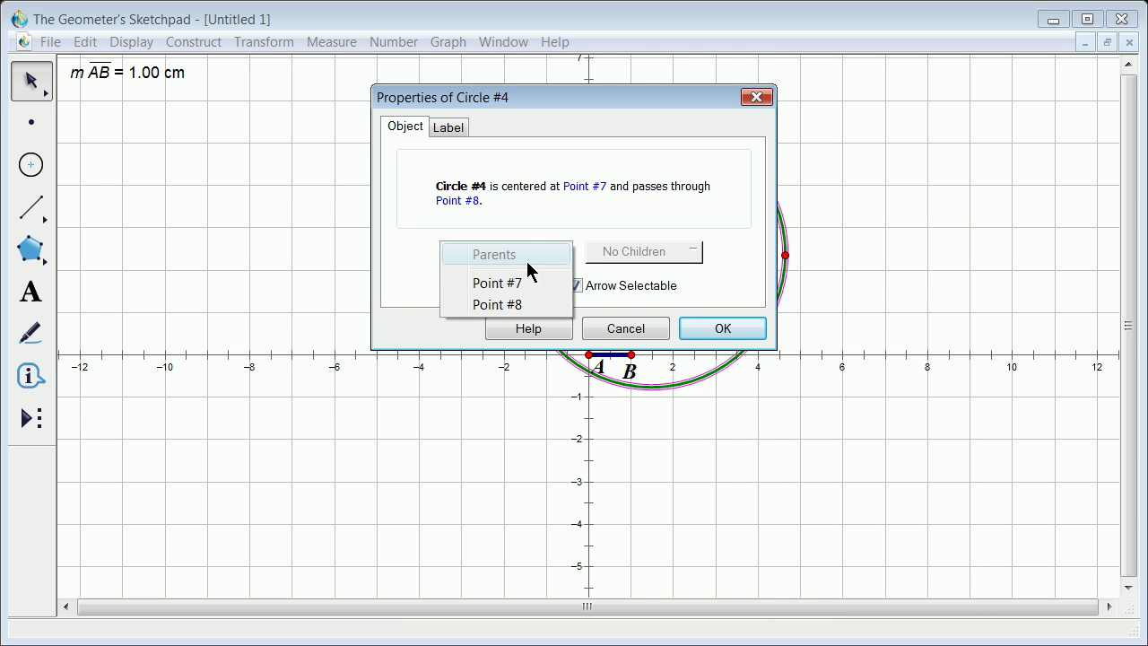
{"action": "left_click", "coordinate": [731, 331]}
{"action": "left_click", "coordinate": [857, 264]}
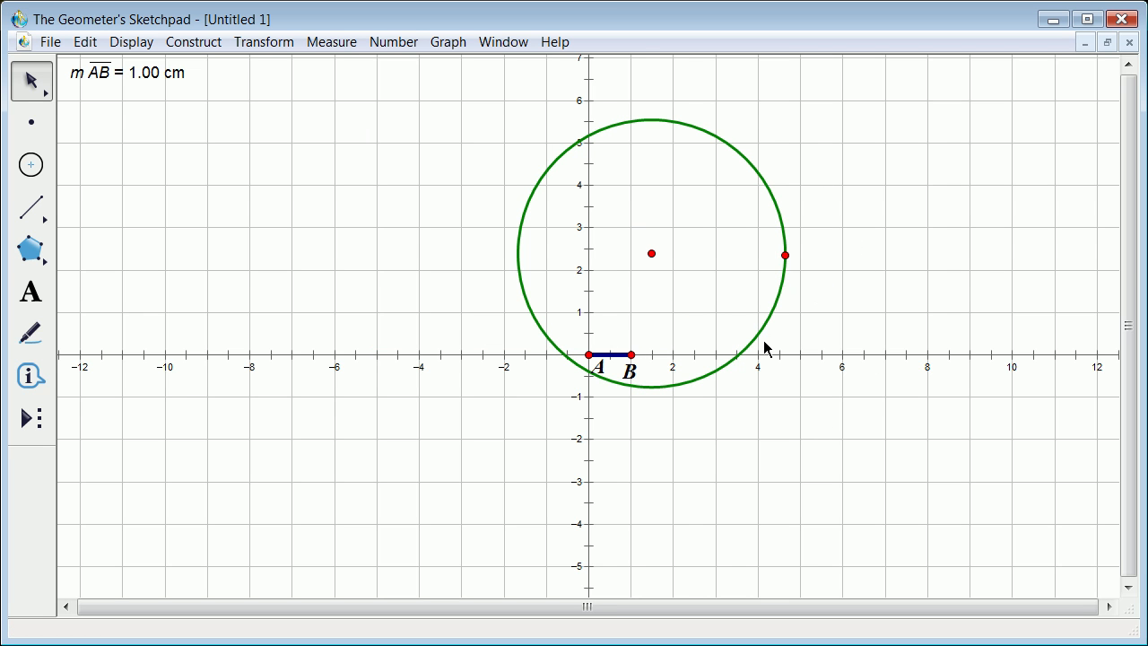
- Animate the point that sets the circle's radius, and undo its motion
{"action": "left_click", "coordinate": [794, 255]}
{"action": "right_click", "coordinate": [787, 256]}
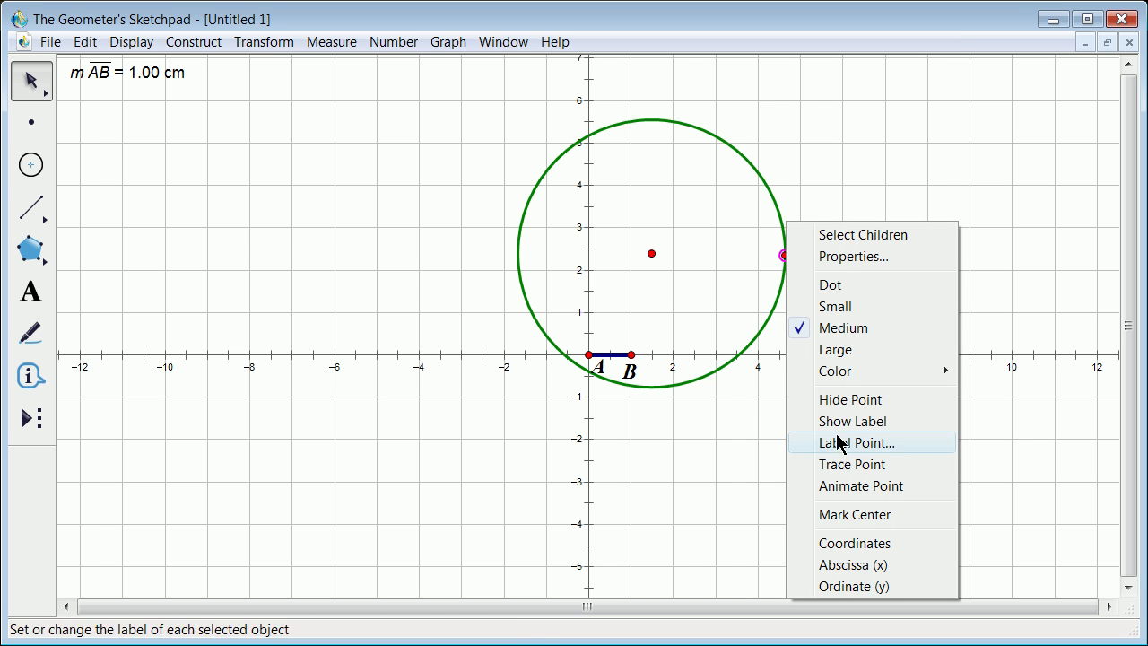
{"action": "left_click", "coordinate": [881, 485]}
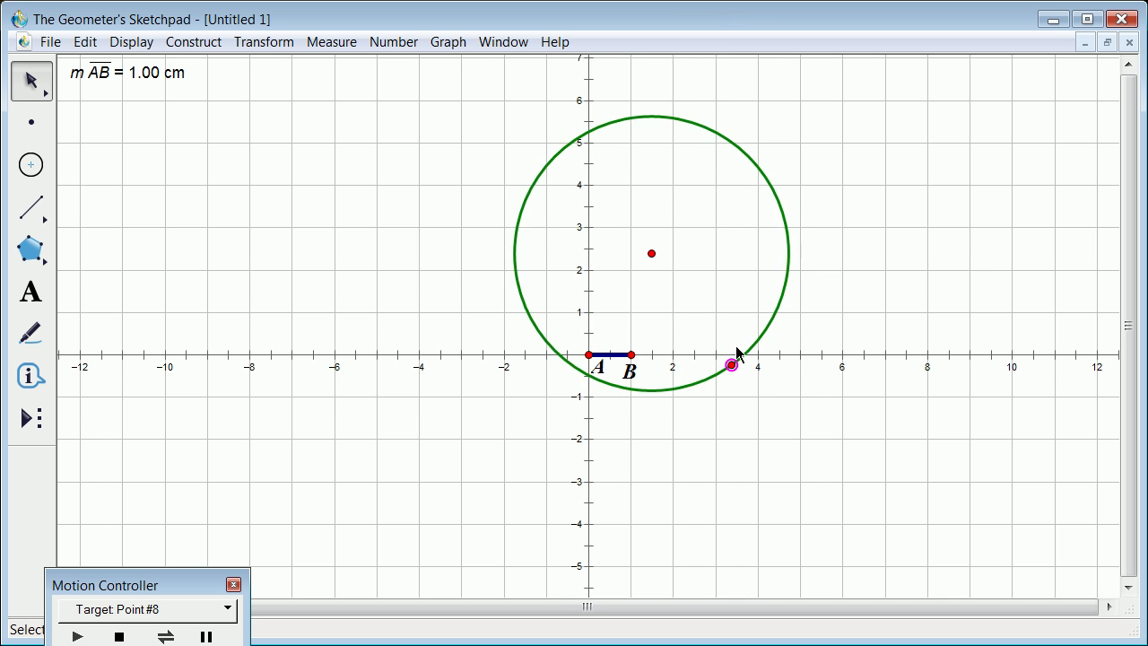
{"action": "left_click", "coordinate": [86, 42]}
{"action": "left_click", "coordinate": [112, 64]}
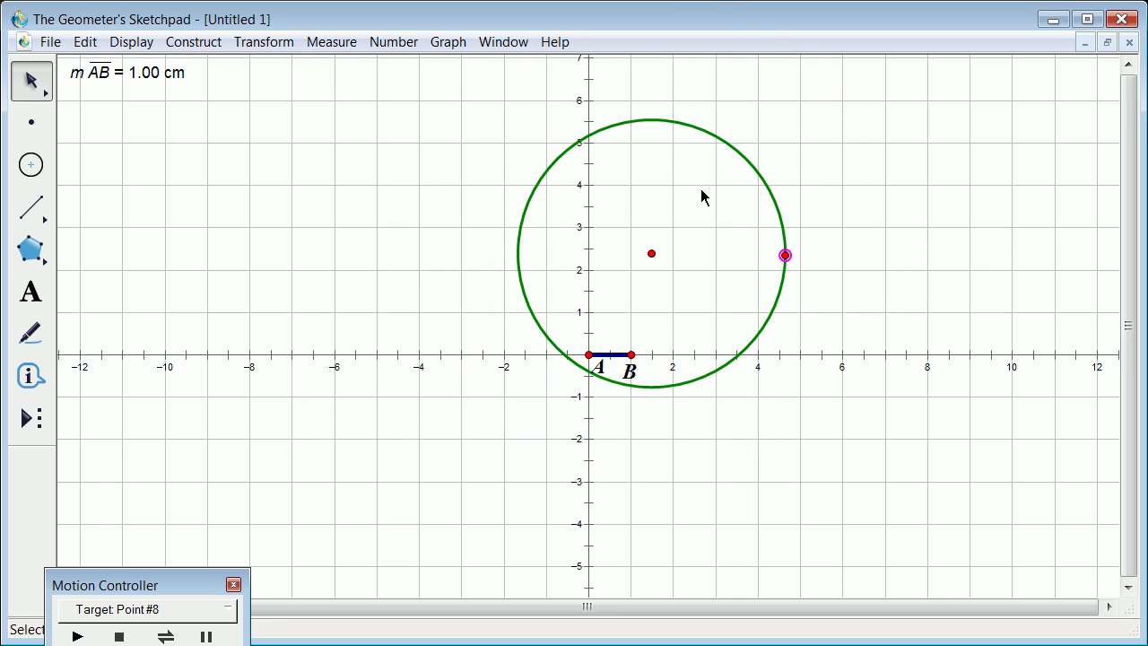
{"action": "left_click", "coordinate": [767, 156]}
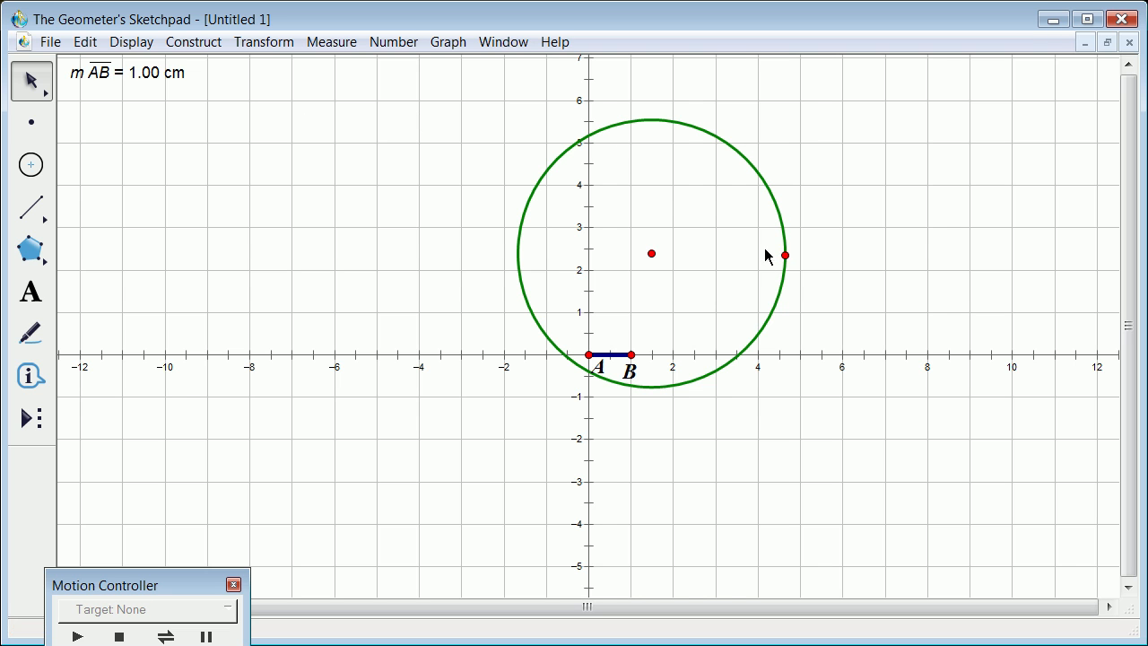
- Construct a point on the circle at about (4.4, 3.5), just above the radius-setting point
{"action": "left_click", "coordinate": [31, 122]}
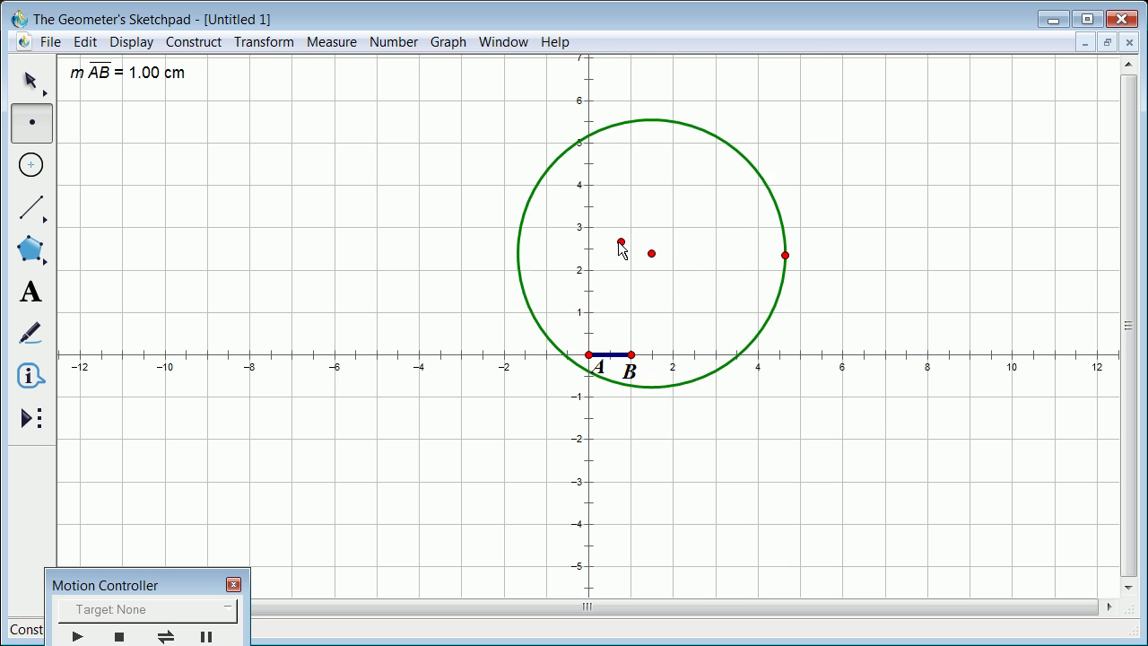
{"action": "left_click", "coordinate": [776, 207]}
{"action": "left_click", "coordinate": [40, 90]}
{"action": "left_click", "coordinate": [336, 173]}
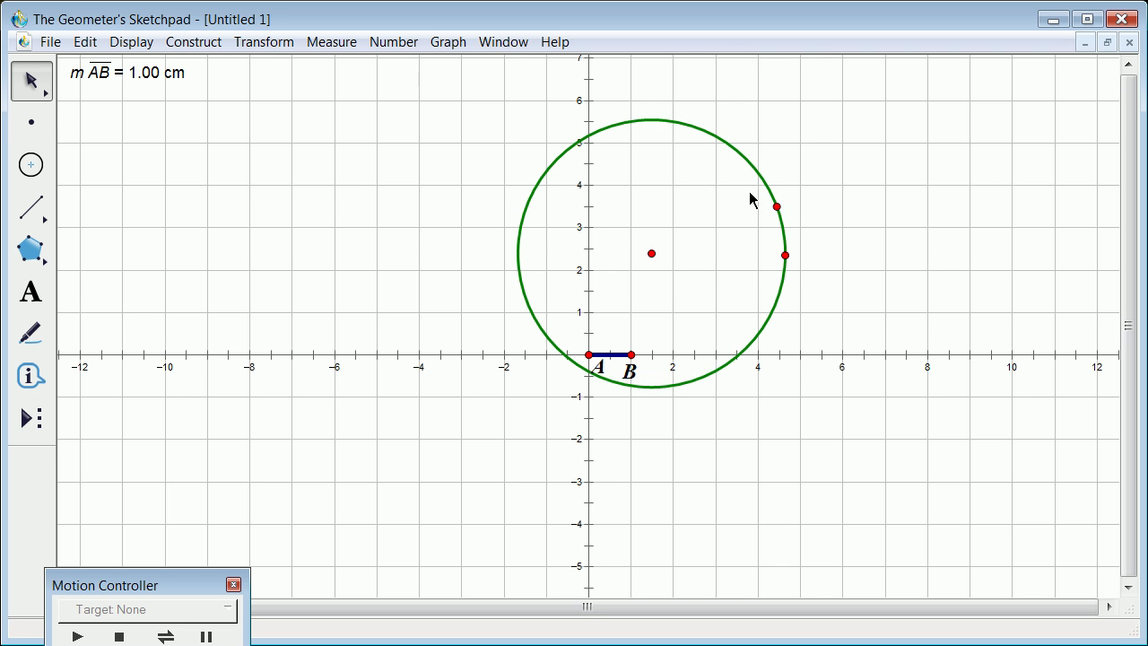
- Inspect the properties of the new point on the circle, including its parent object
{"action": "left_click", "coordinate": [777, 207]}
{"action": "right_click", "coordinate": [776, 208]}
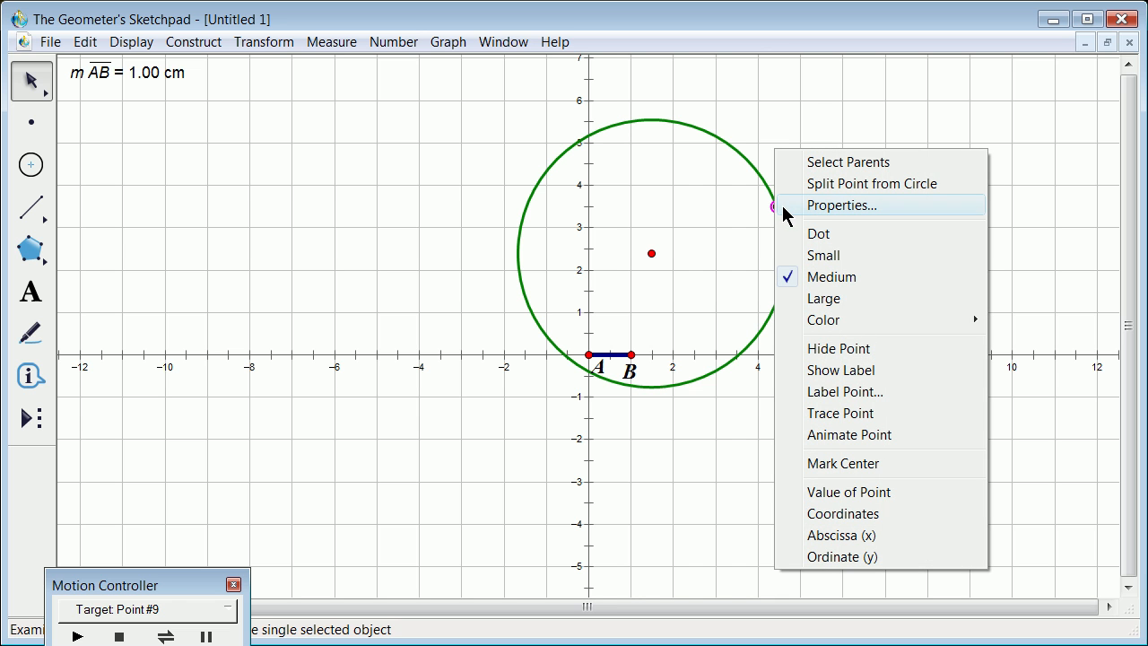
{"action": "left_click", "coordinate": [822, 207]}
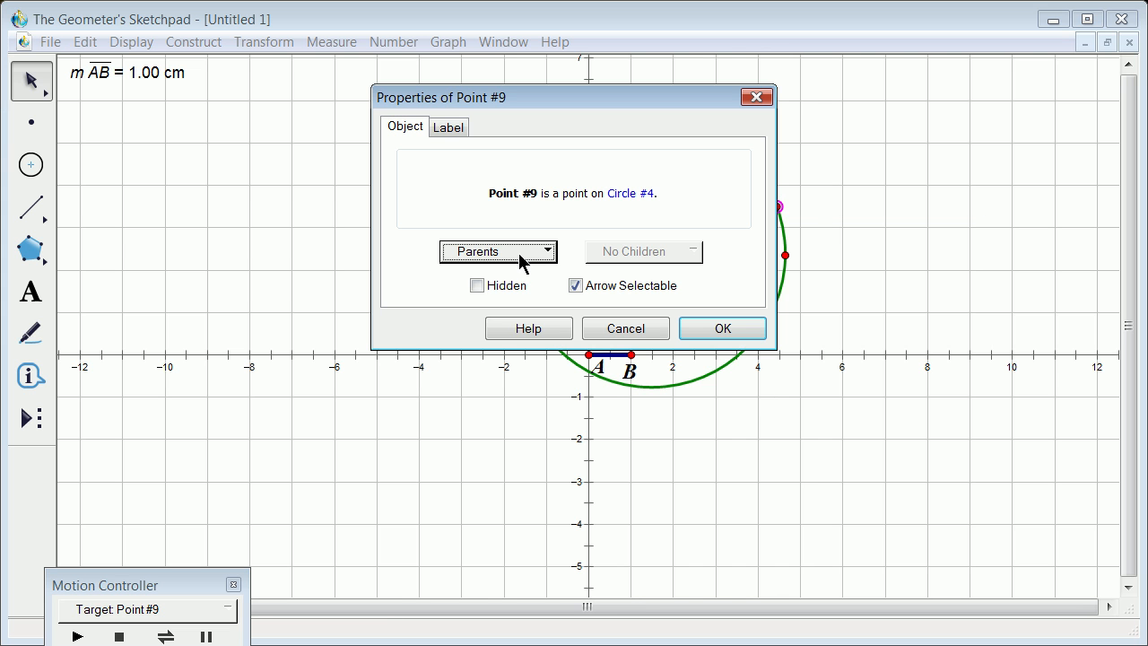
{"action": "left_click", "coordinate": [532, 261]}
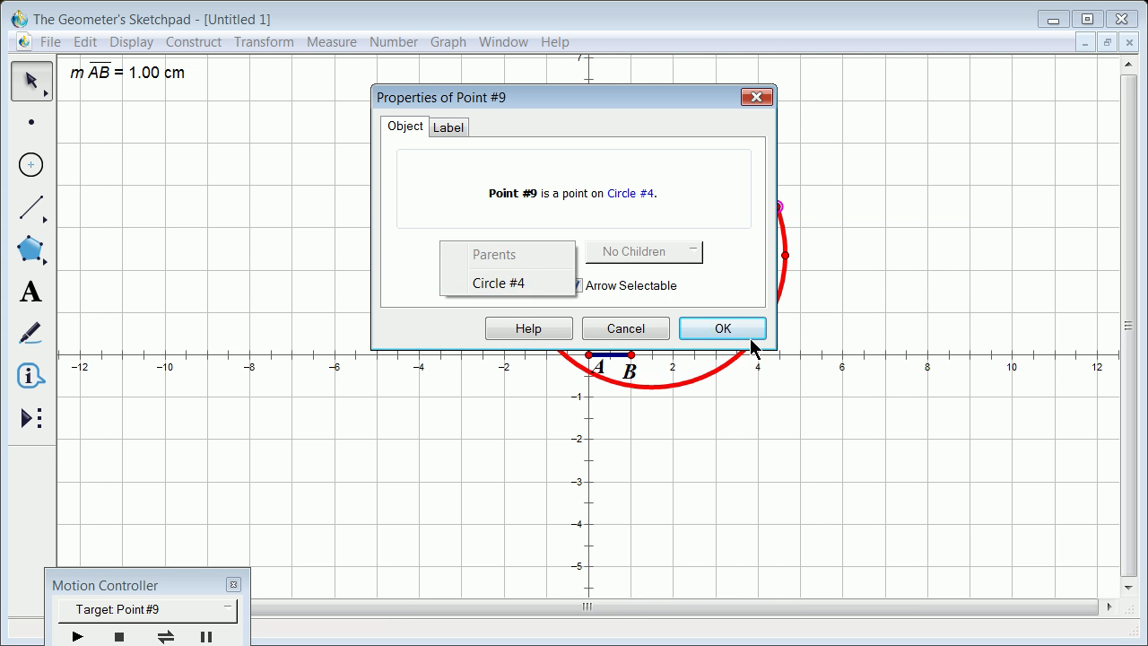
{"action": "left_click", "coordinate": [718, 330]}
{"action": "left_click", "coordinate": [431, 335]}
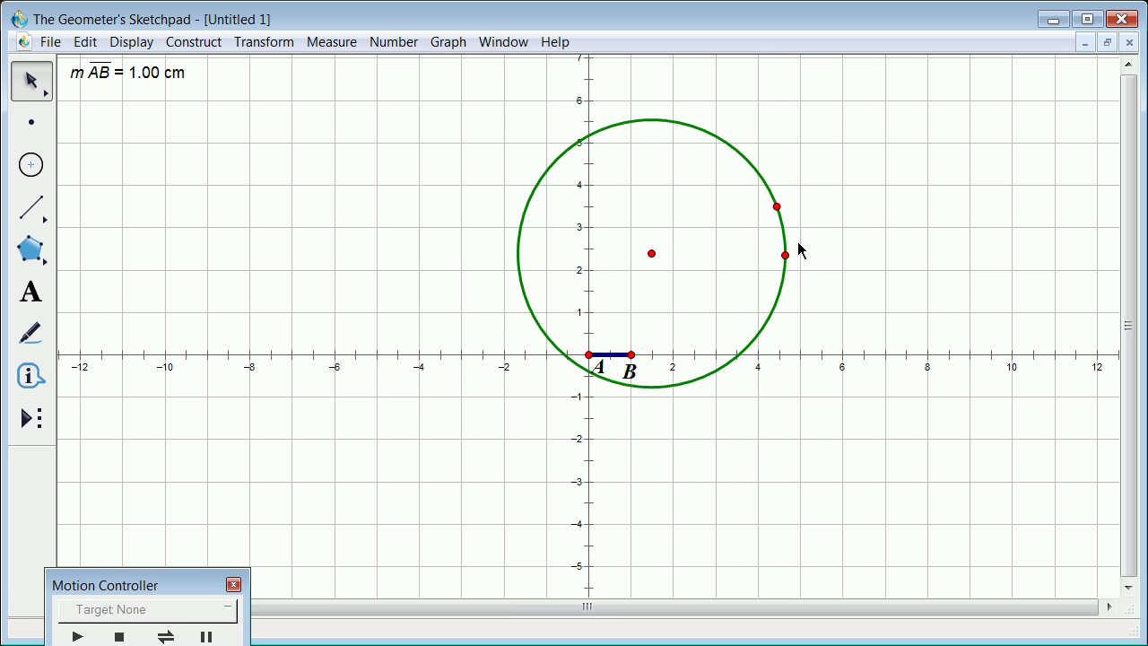
- Animate the constructed point around the circle, move the Motion Controller fully into view, and stop the motion
{"action": "left_click", "coordinate": [778, 208]}
{"action": "right_click", "coordinate": [778, 208]}
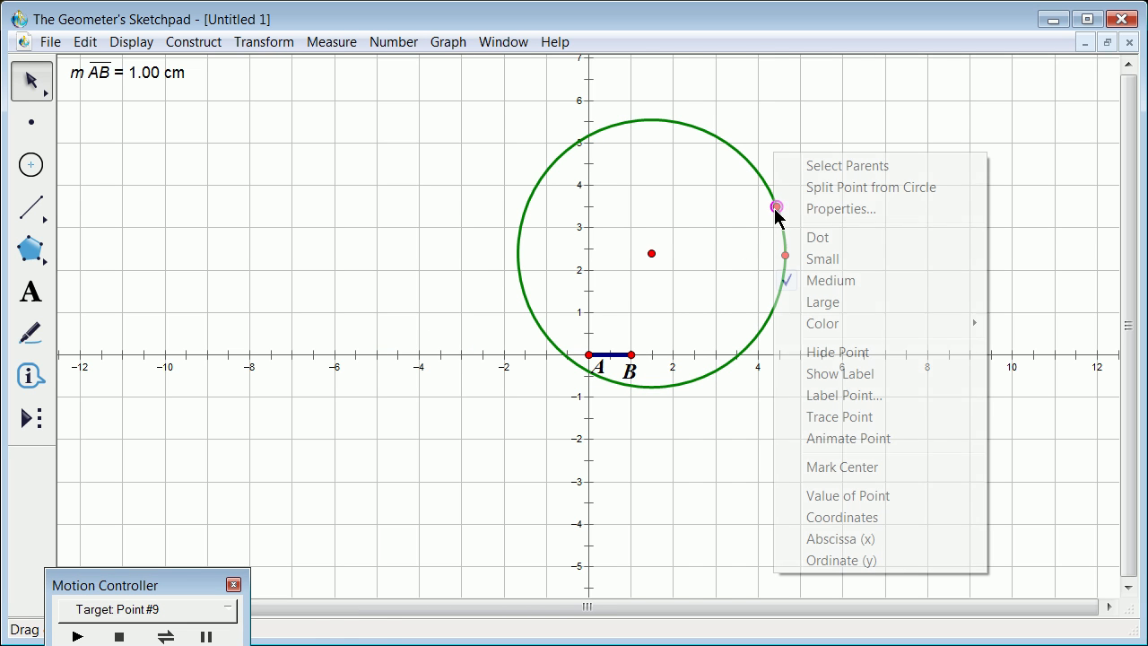
{"action": "left_click", "coordinate": [846, 441]}
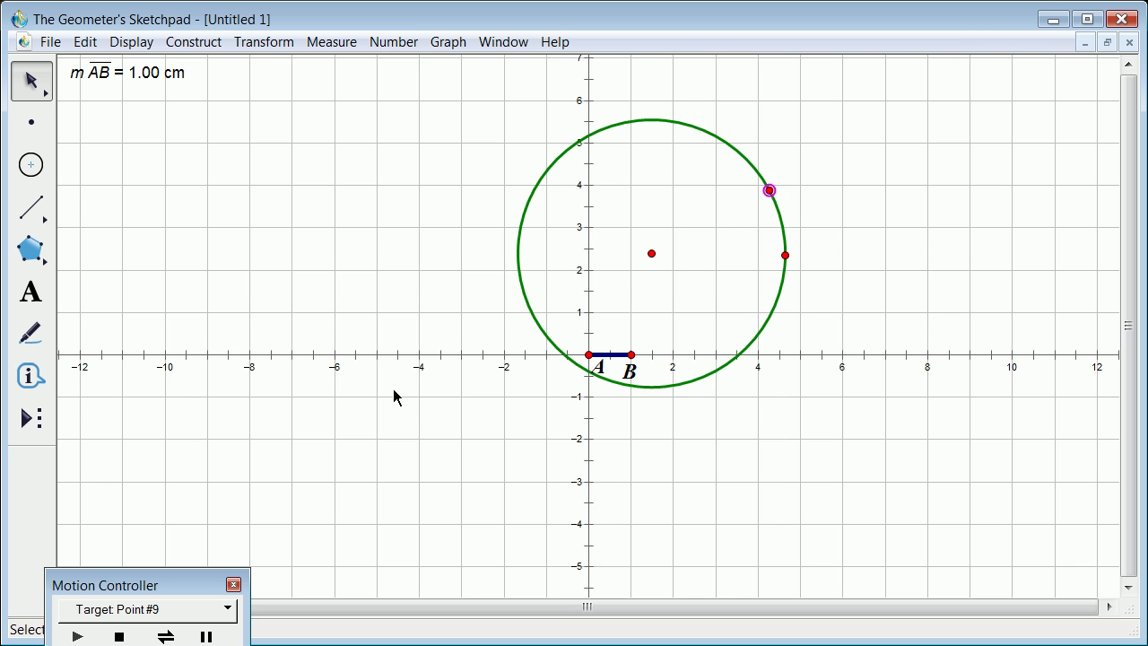
{"action": "left_click", "coordinate": [387, 251]}
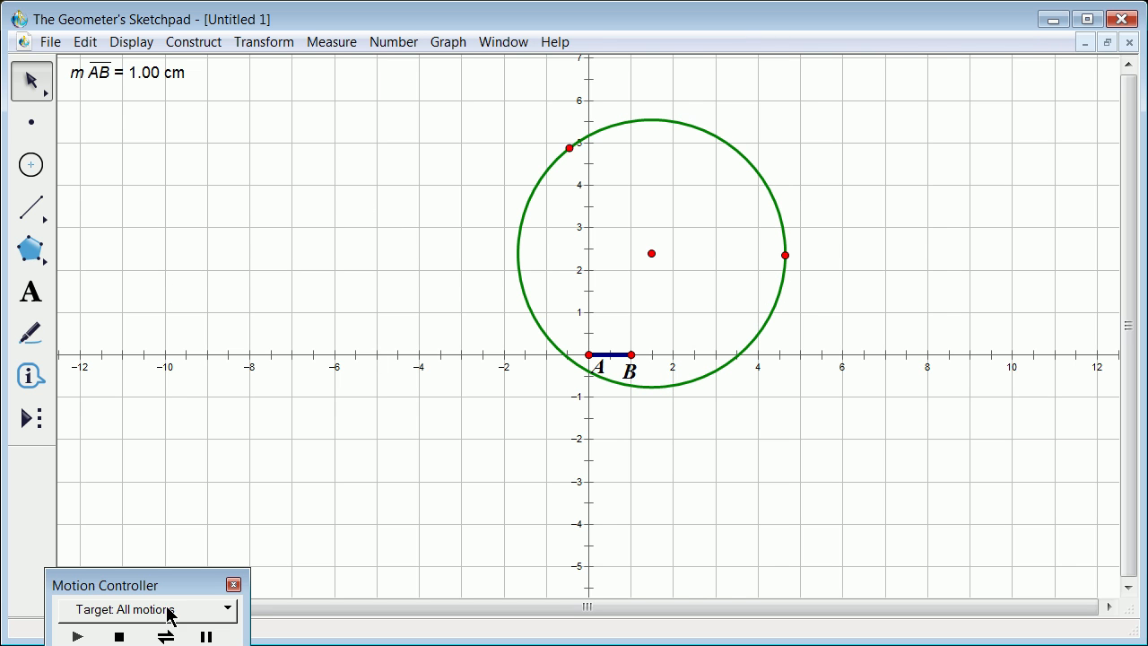
{"action": "left_click_drag", "start_coordinate": [176, 594], "coordinate": [194, 311]}
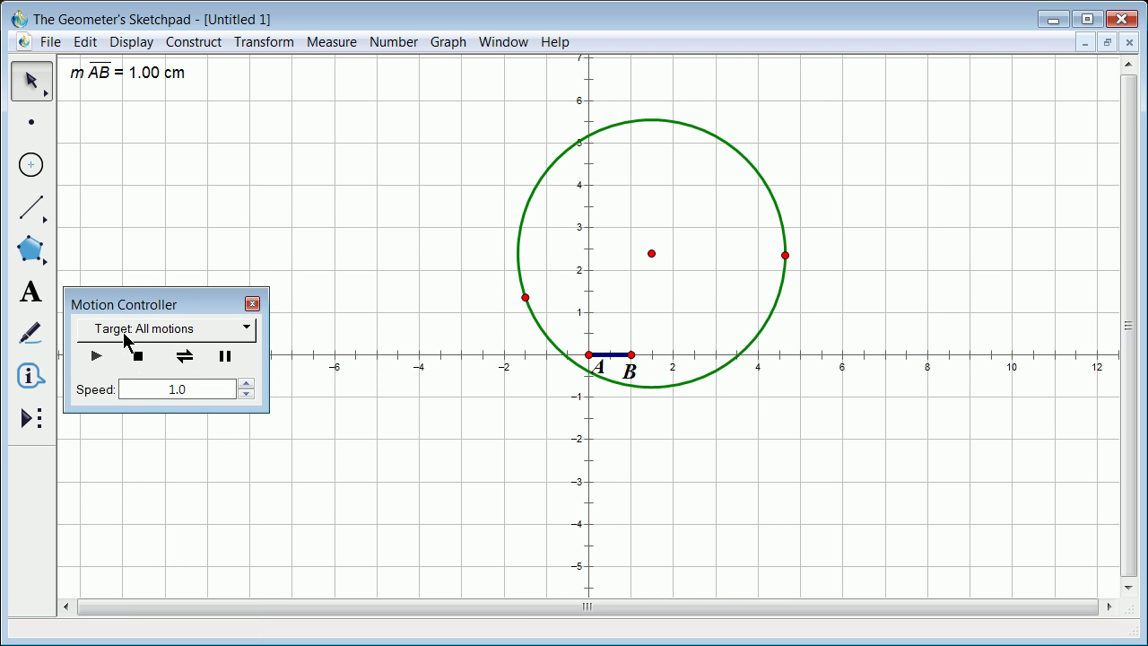
{"action": "left_click", "coordinate": [138, 358]}
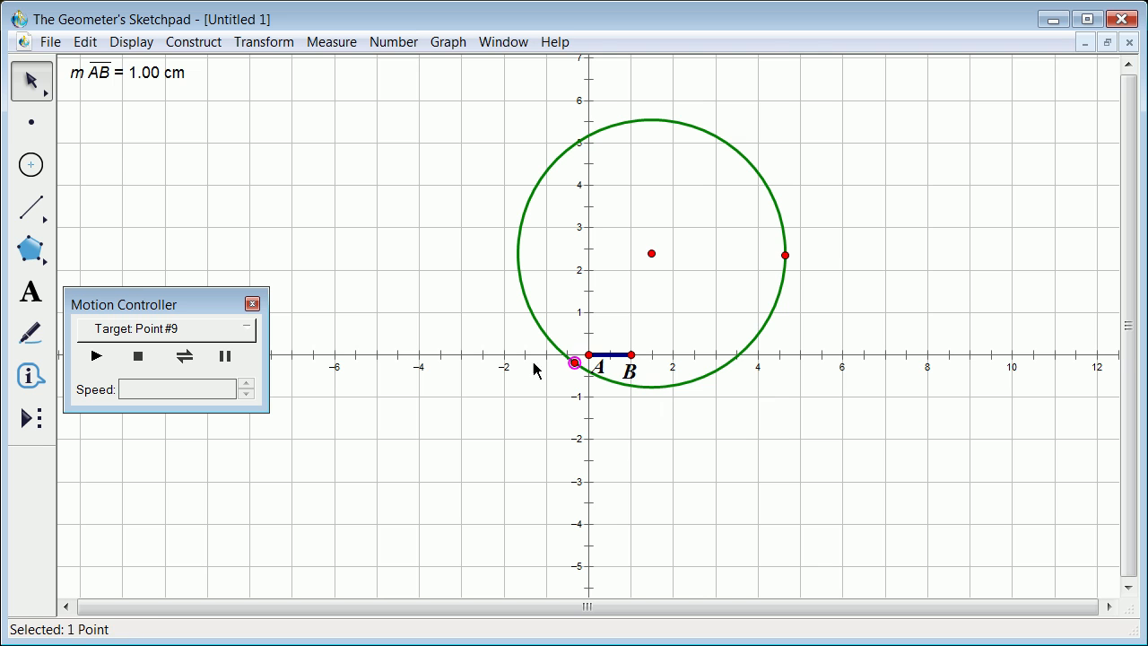
- Place a free point outside the circle at about (-3.8, -3.4)
{"action": "left_click", "coordinate": [32, 123]}
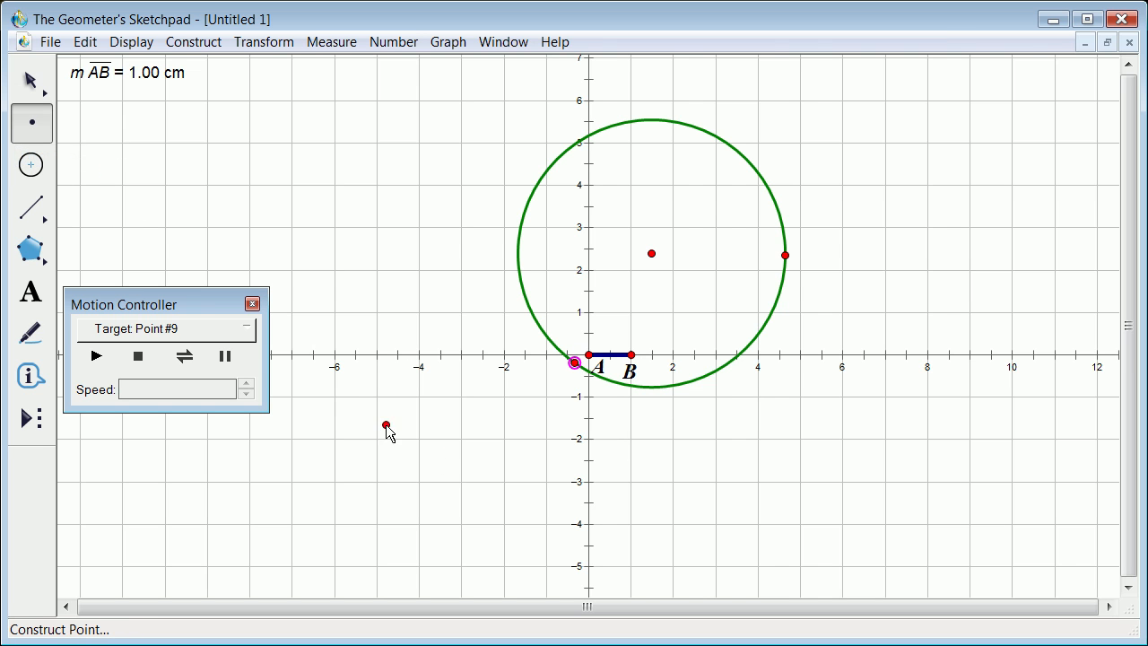
{"action": "left_click", "coordinate": [429, 497]}
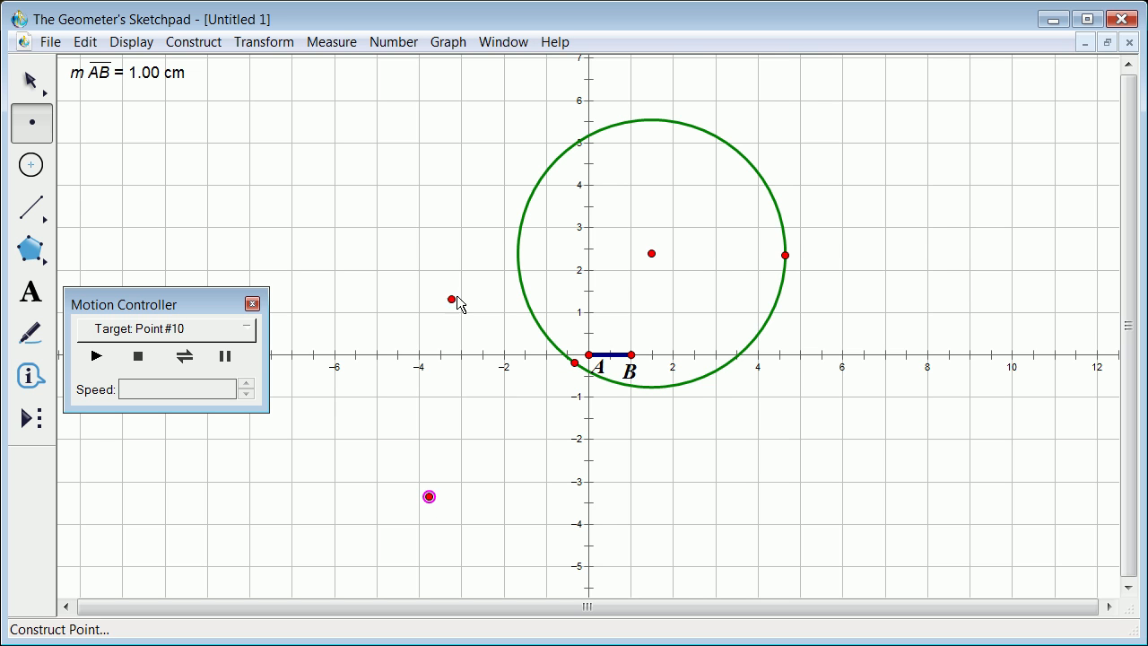
{"action": "left_click", "coordinate": [38, 88]}
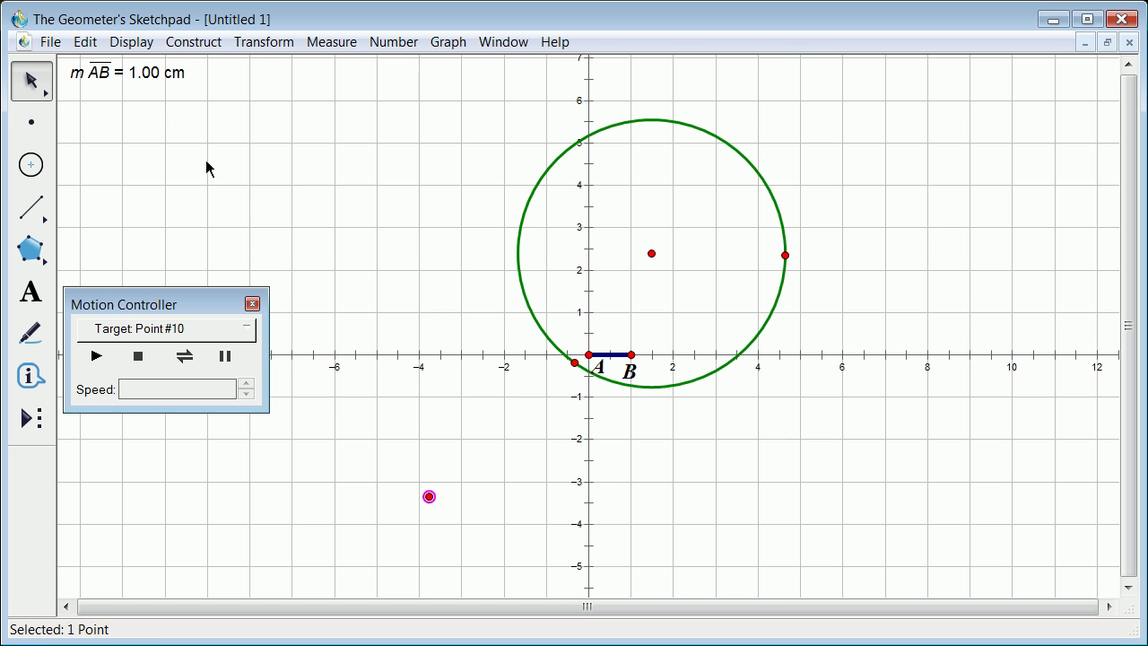
{"action": "left_click", "coordinate": [242, 215]}
- Inspect the object and label properties of the free point outside the circle
{"action": "left_click", "coordinate": [432, 497]}
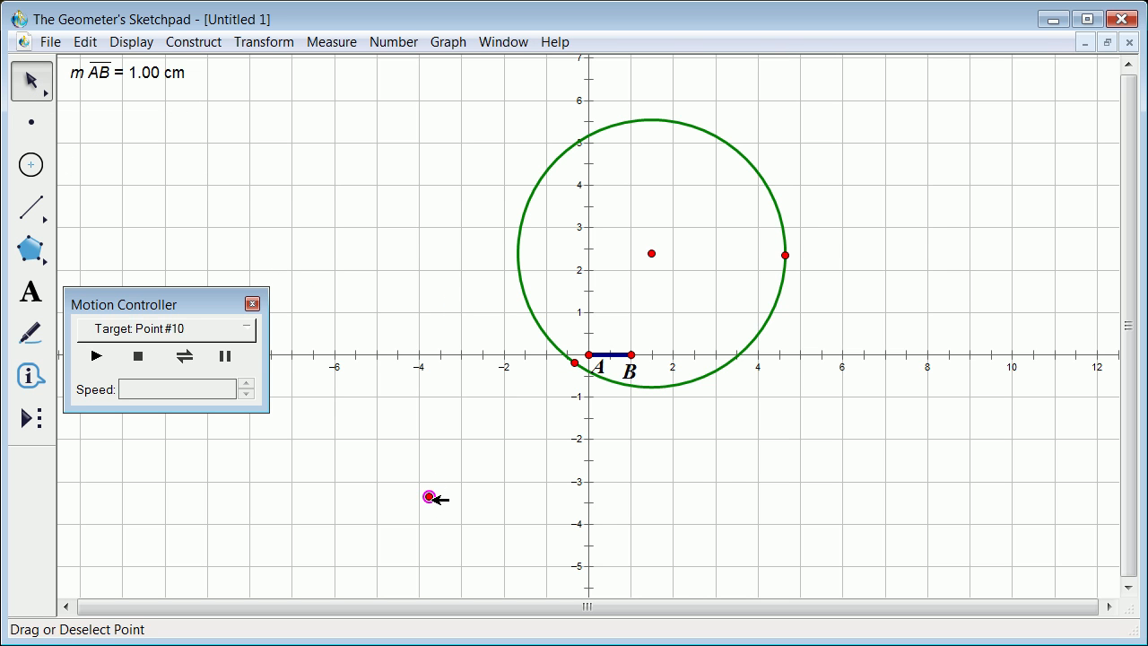
{"action": "right_click", "coordinate": [432, 499]}
{"action": "left_click", "coordinate": [522, 424]}
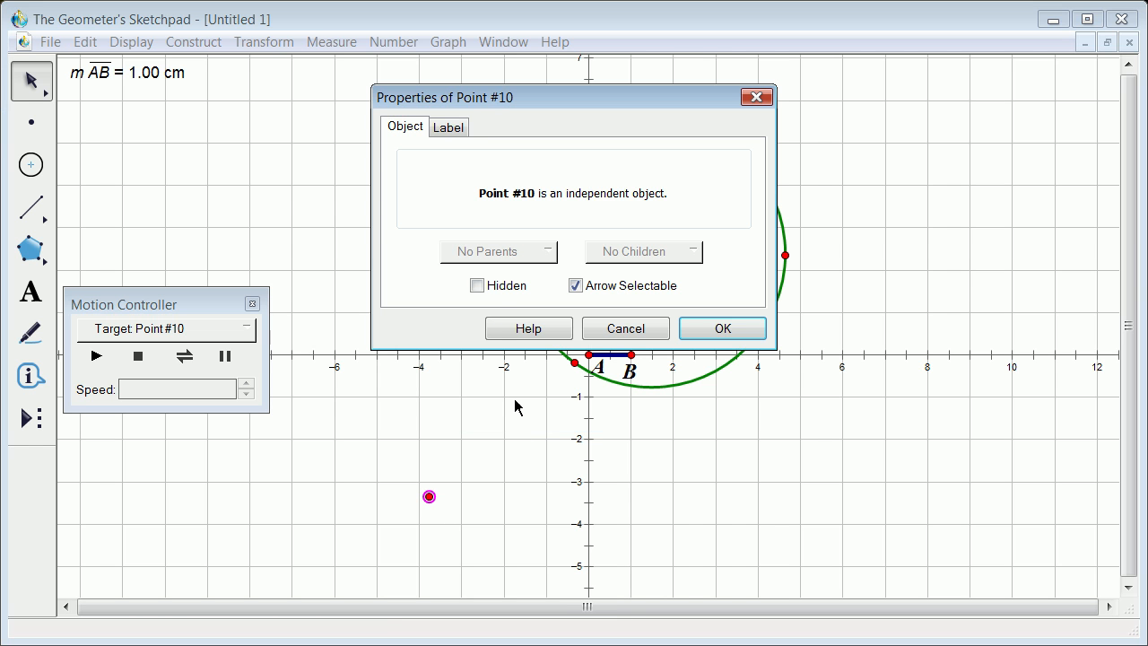
{"action": "left_click", "coordinate": [449, 125]}
{"action": "left_click", "coordinate": [425, 127]}
{"action": "left_click", "coordinate": [631, 334]}
{"action": "left_click", "coordinate": [381, 284]}
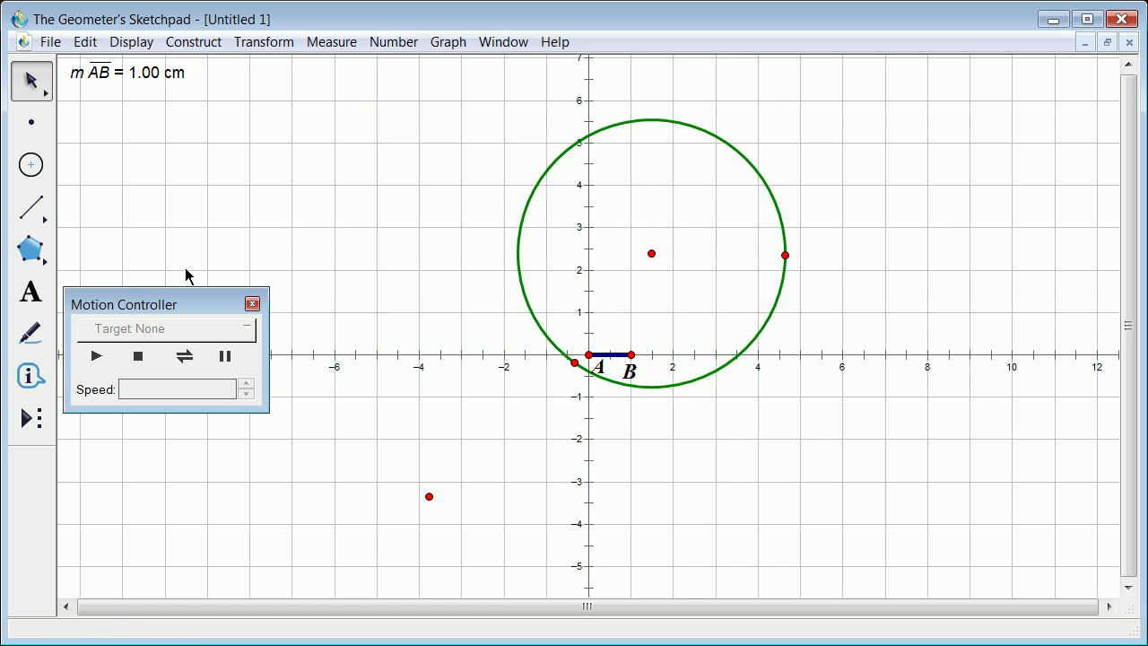
- Draw a segment from the free point outside the circle to the constructed point on the circle
{"action": "left_click", "coordinate": [45, 224]}
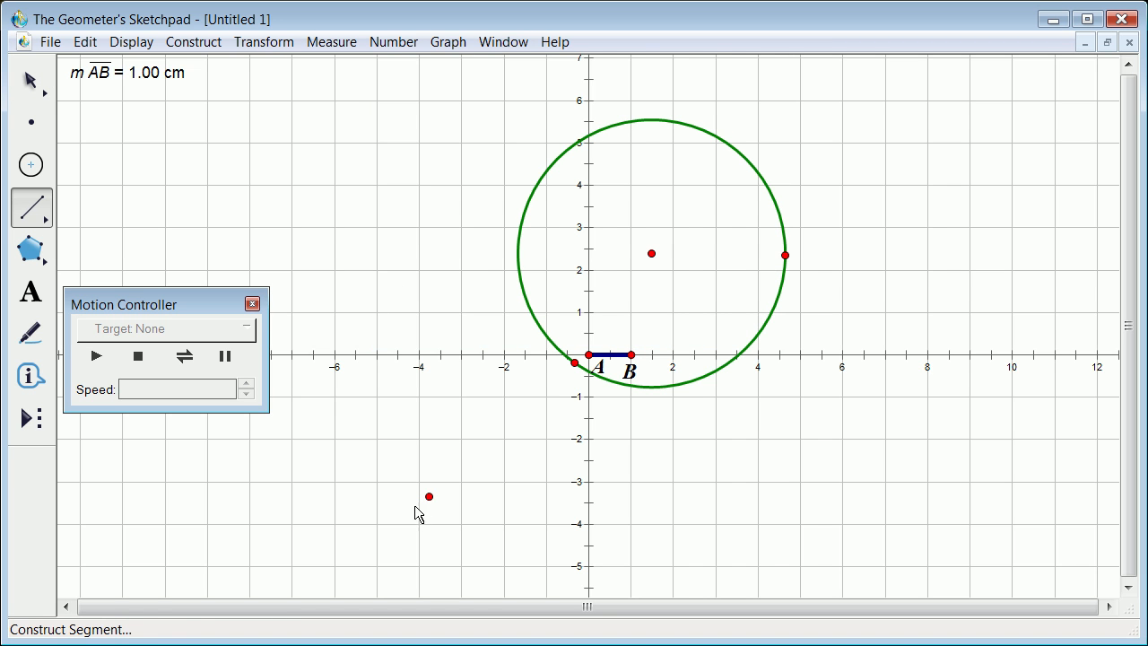
{"action": "mouse_move", "coordinate": [429, 496]}
{"action": "left_mouse_down"}
{"action": "mouse_move", "coordinate": [592, 398]}
{"action": "mouse_move", "coordinate": [609, 335]}
{"action": "mouse_move", "coordinate": [575, 367]}
{"action": "mouse_move", "coordinate": [650, 288]}
{"action": "mouse_move", "coordinate": [564, 386]}
{"action": "mouse_move", "coordinate": [575, 363]}
{"action": "left_mouse_up"}
{"action": "left_click", "coordinate": [29, 86]}
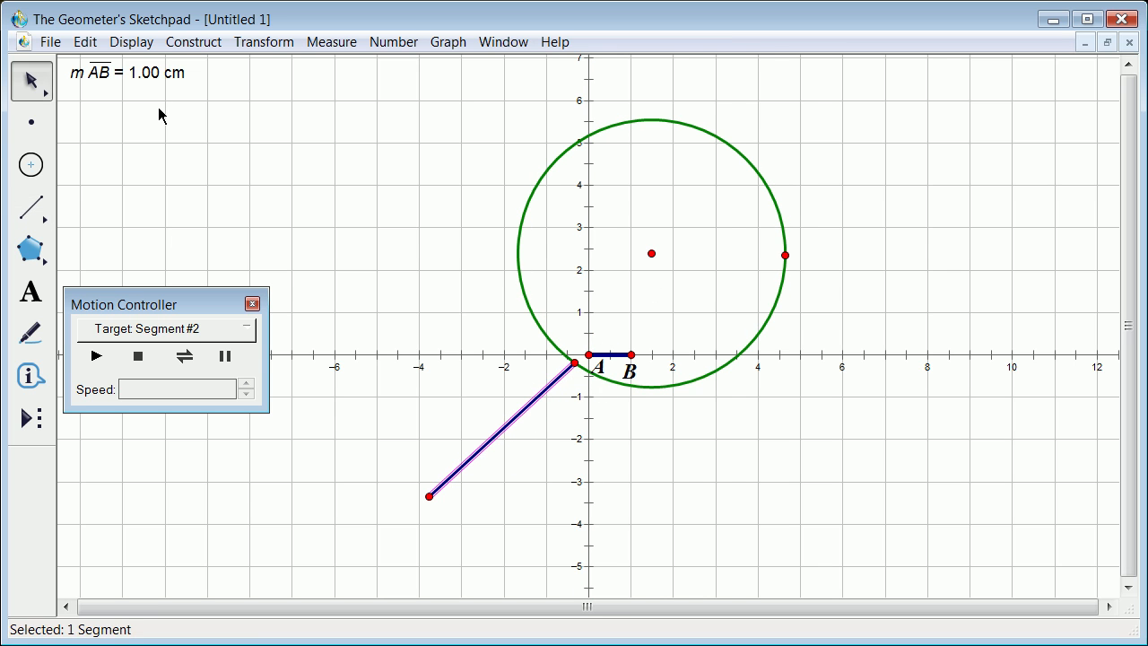
{"action": "left_click", "coordinate": [174, 186]}
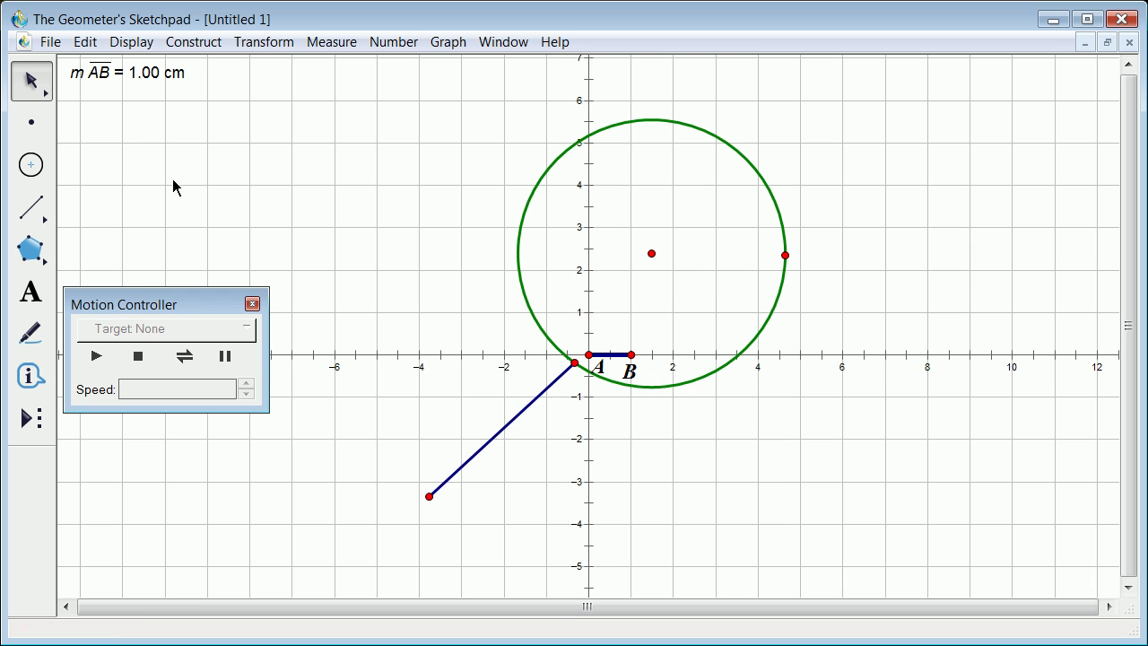
- Inspect the properties of the new segment, including its parent points
{"action": "left_click", "coordinate": [508, 424]}
{"action": "right_click", "coordinate": [508, 424]}
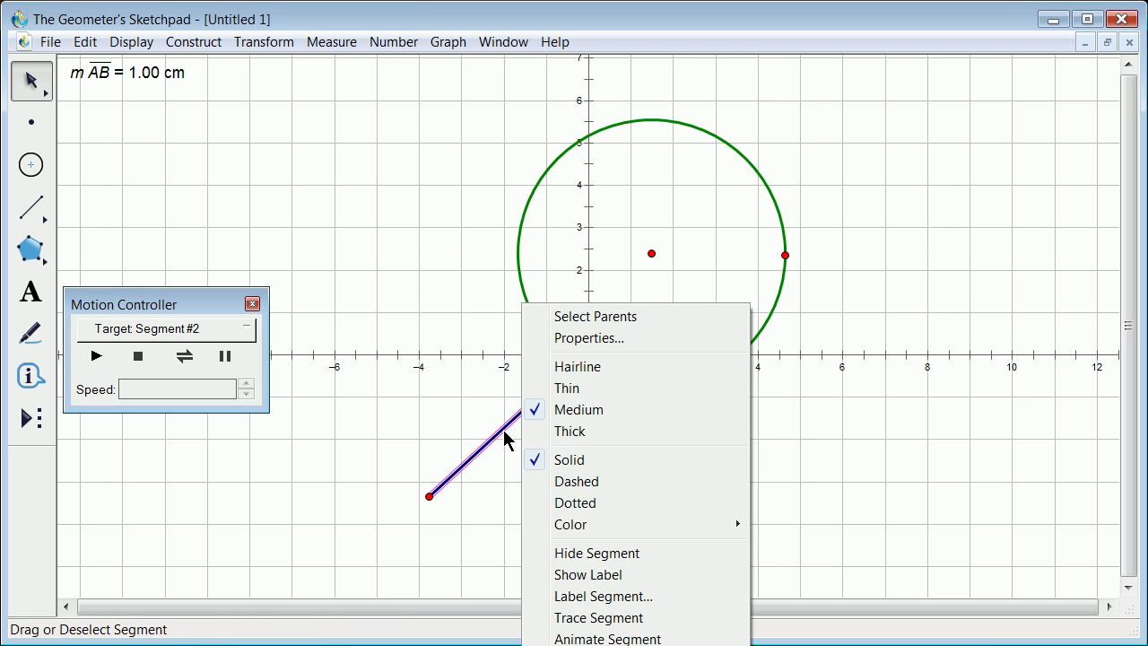
{"action": "left_click", "coordinate": [589, 336]}
{"action": "left_click", "coordinate": [538, 251]}
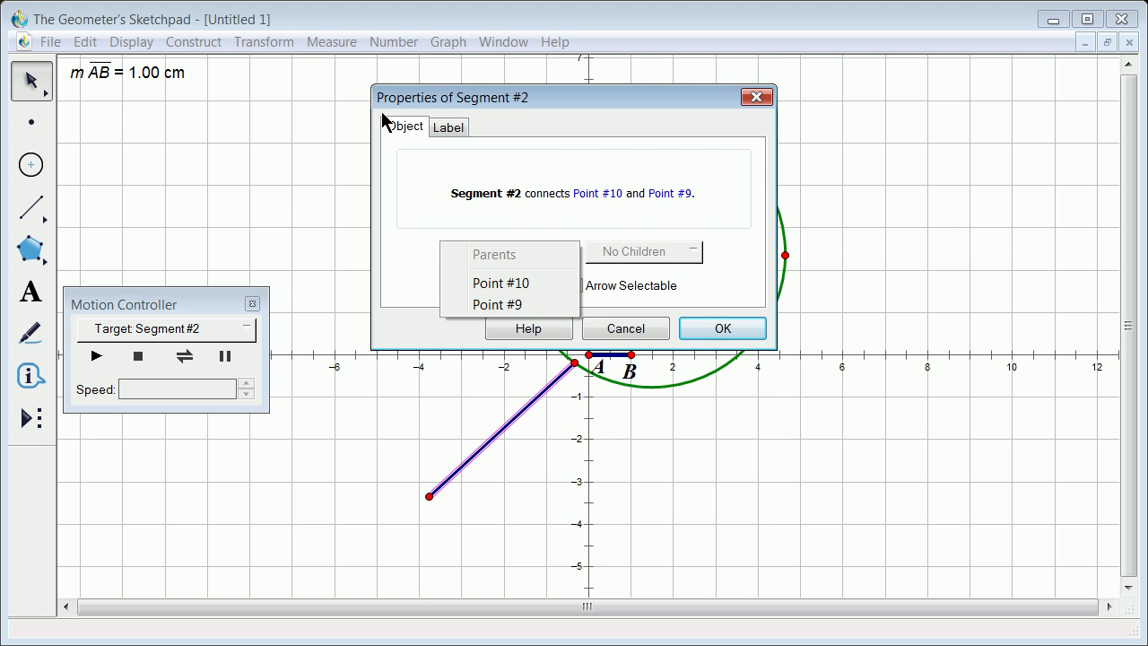
{"action": "left_click", "coordinate": [756, 99]}
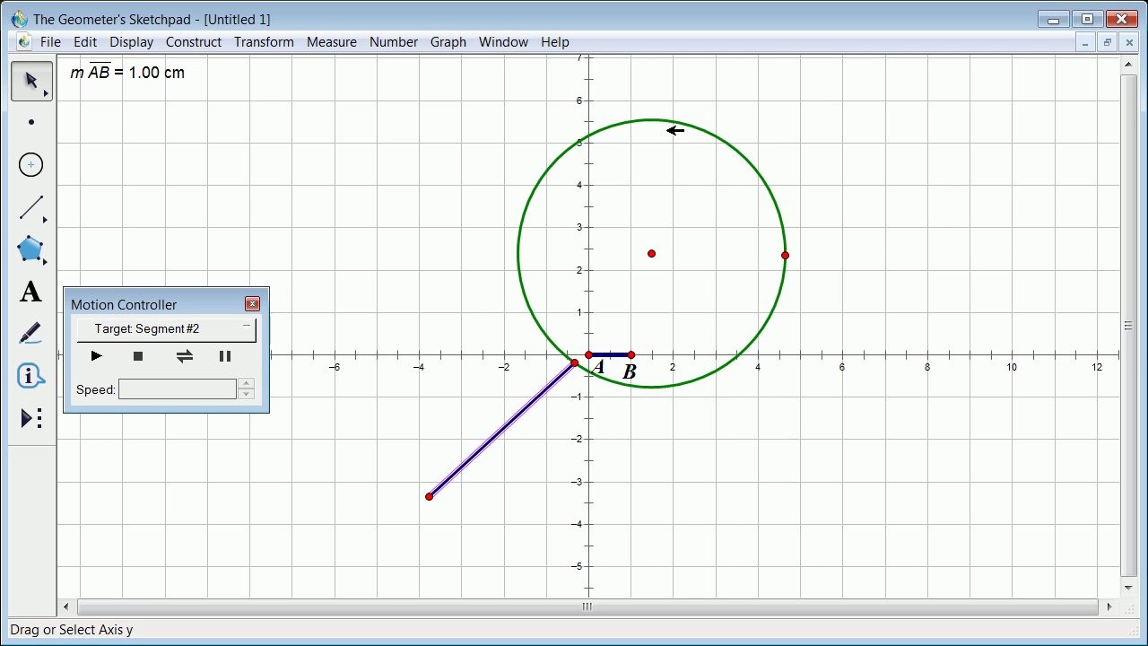
{"action": "left_click", "coordinate": [347, 174]}
- Animate the segment's endpoint around the circle, and stop it near the circle's leftmost side
{"action": "right_click", "coordinate": [577, 362]}
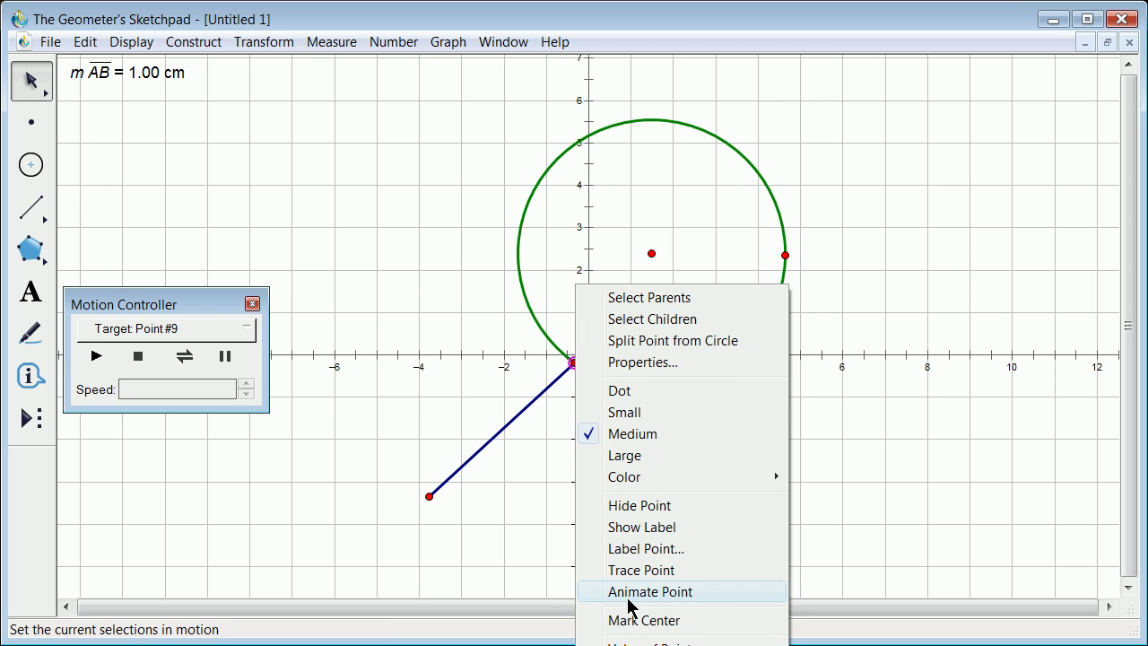
{"action": "left_click", "coordinate": [631, 603]}
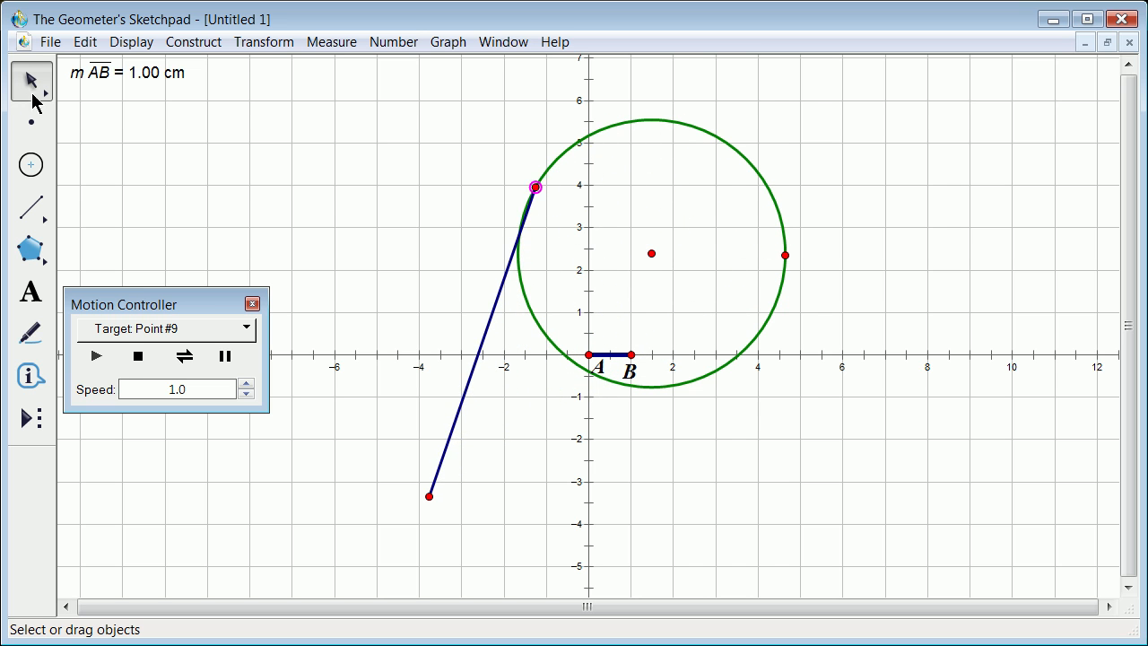
{"action": "left_click", "coordinate": [137, 356]}
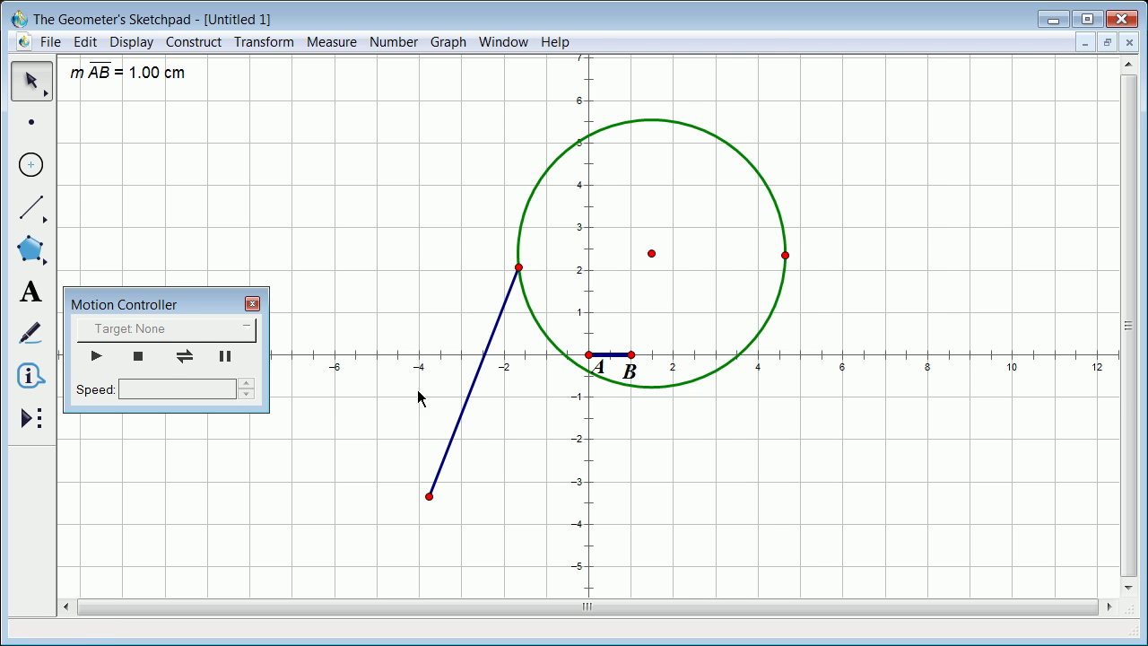
- Measure the slope and the length of the segment joining the outside free point to the point on the circle
{"action": "left_click", "coordinate": [466, 413]}
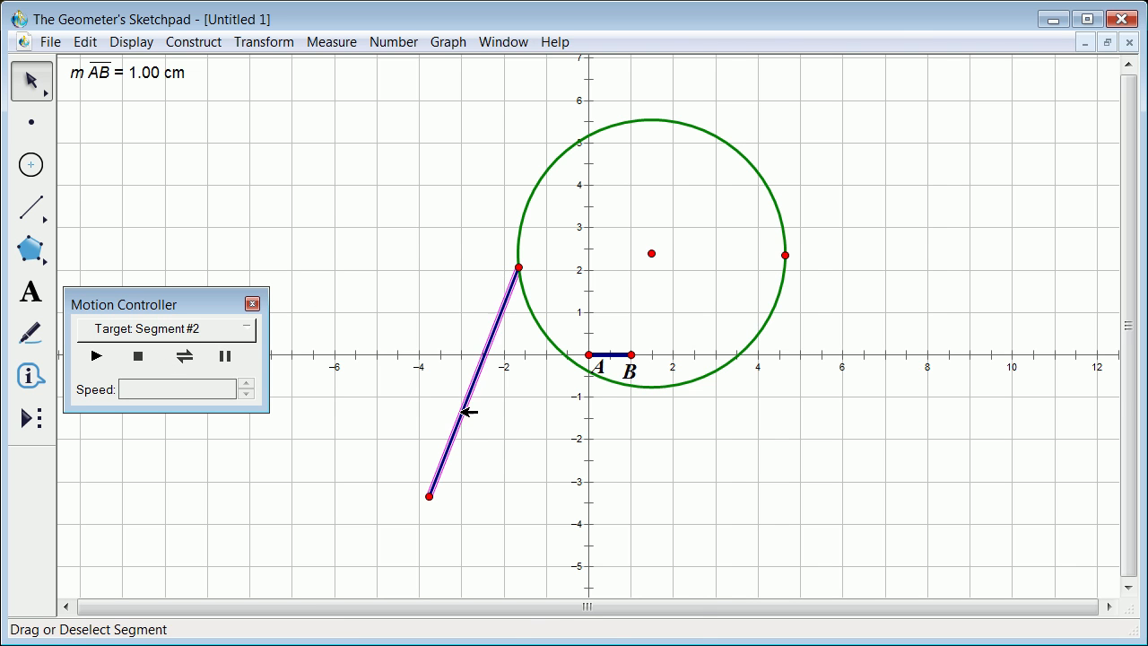
{"action": "right_click", "coordinate": [463, 414]}
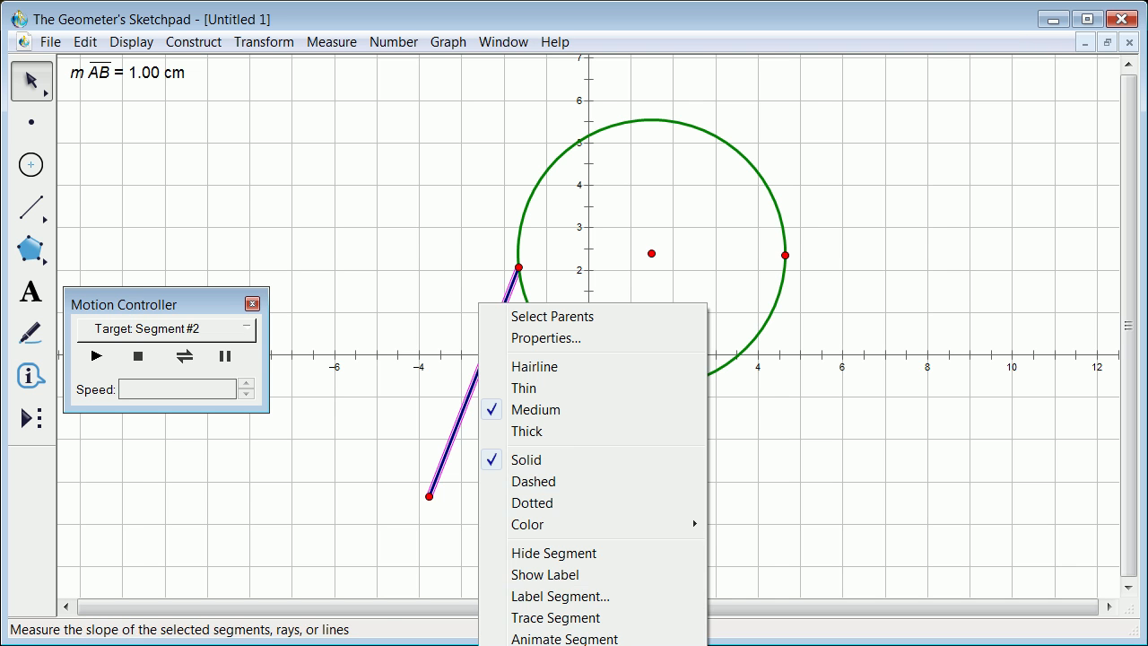
{"action": "left_click", "coordinate": [538, 645]}
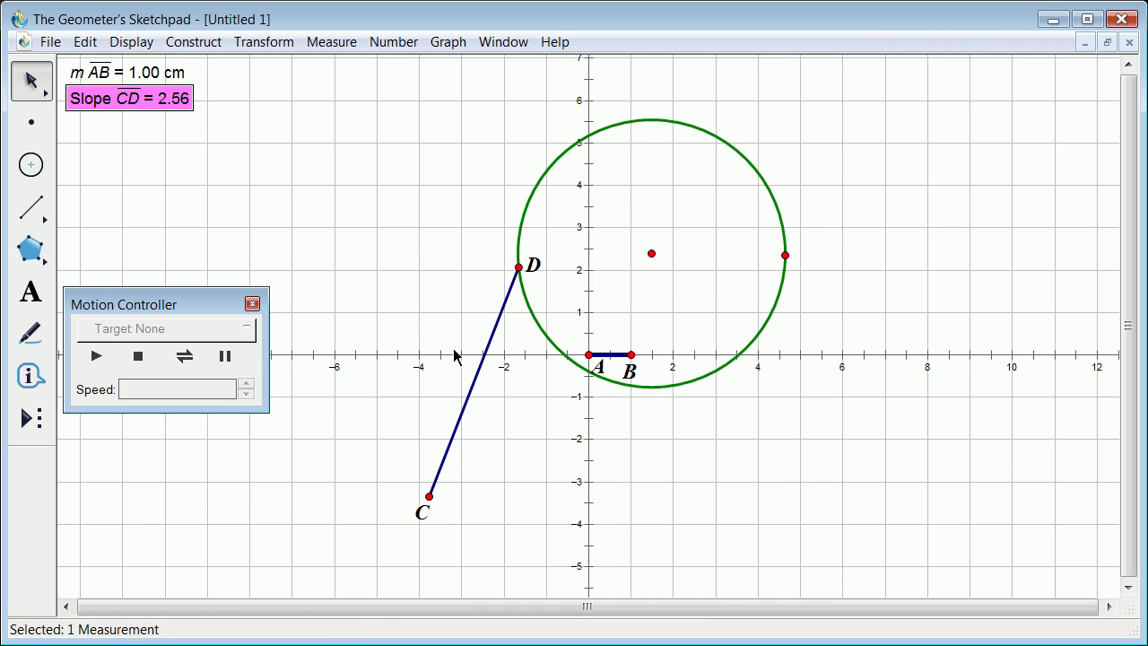
{"action": "left_click", "coordinate": [428, 328]}
{"action": "right_click", "coordinate": [483, 370]}
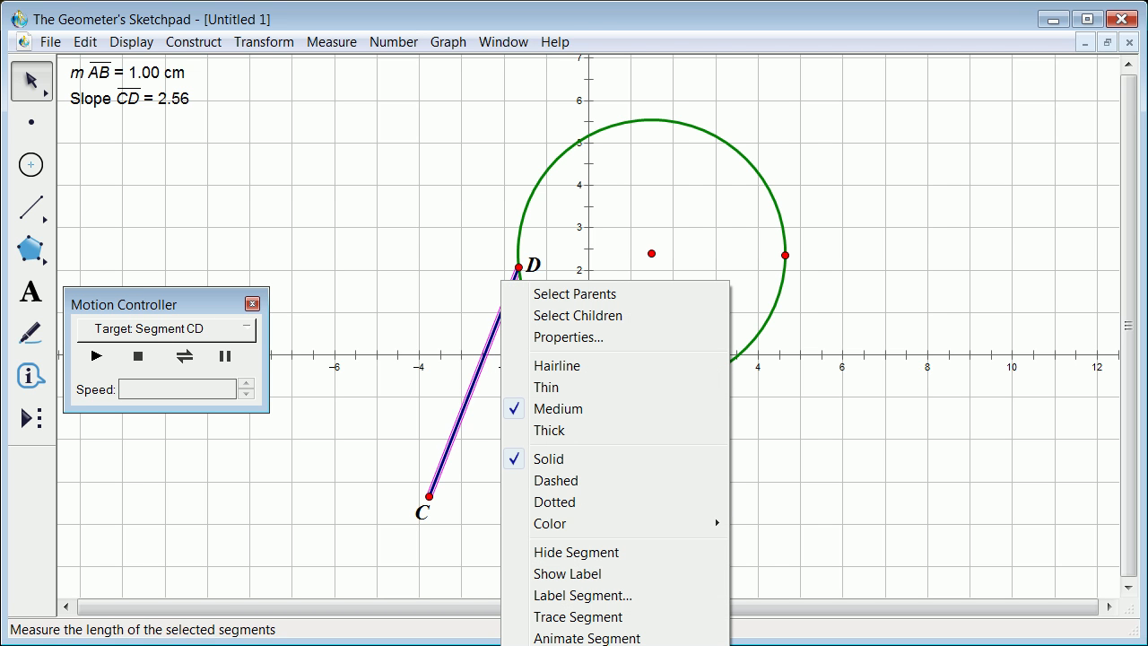
{"action": "left_click", "coordinate": [556, 645]}
{"action": "left_click", "coordinate": [346, 264]}
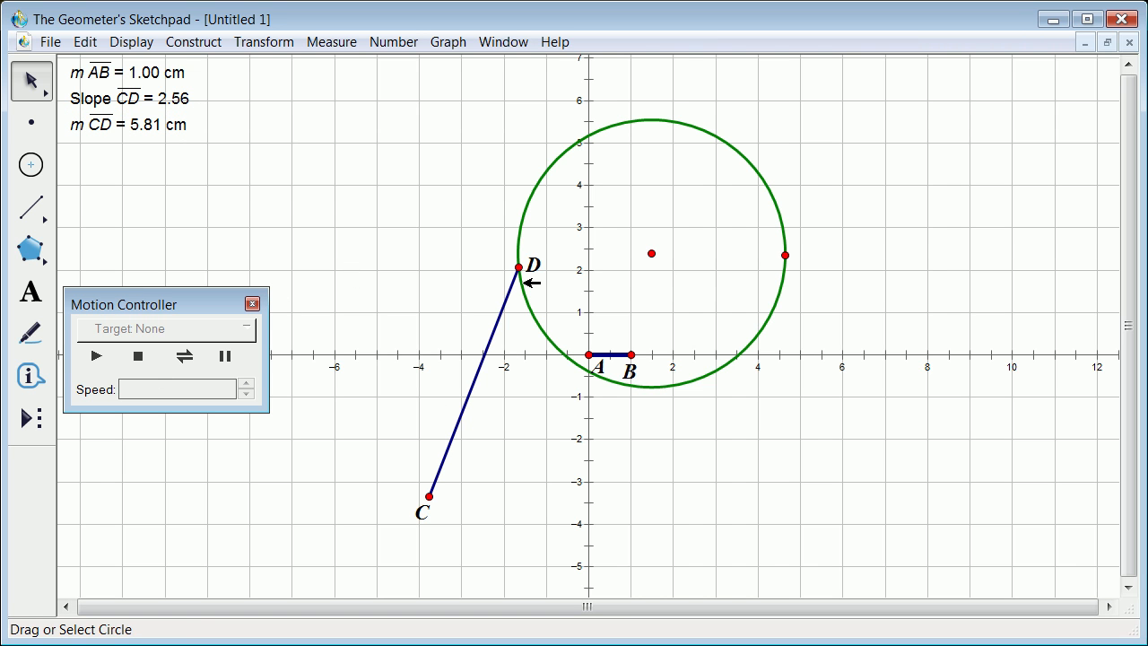
- Animate point D around the circle again, stop it on the circle's upper-right arc and deselect it
{"action": "left_click", "coordinate": [520, 266]}
{"action": "right_click", "coordinate": [413, 224]}
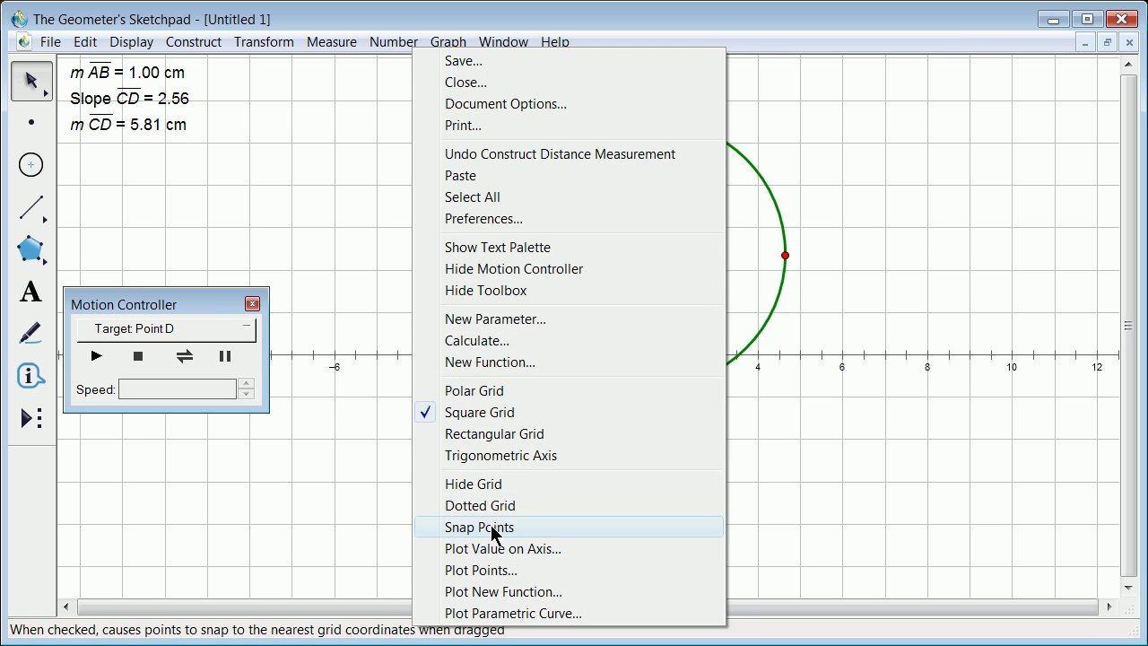
{"action": "left_click", "coordinate": [392, 246]}
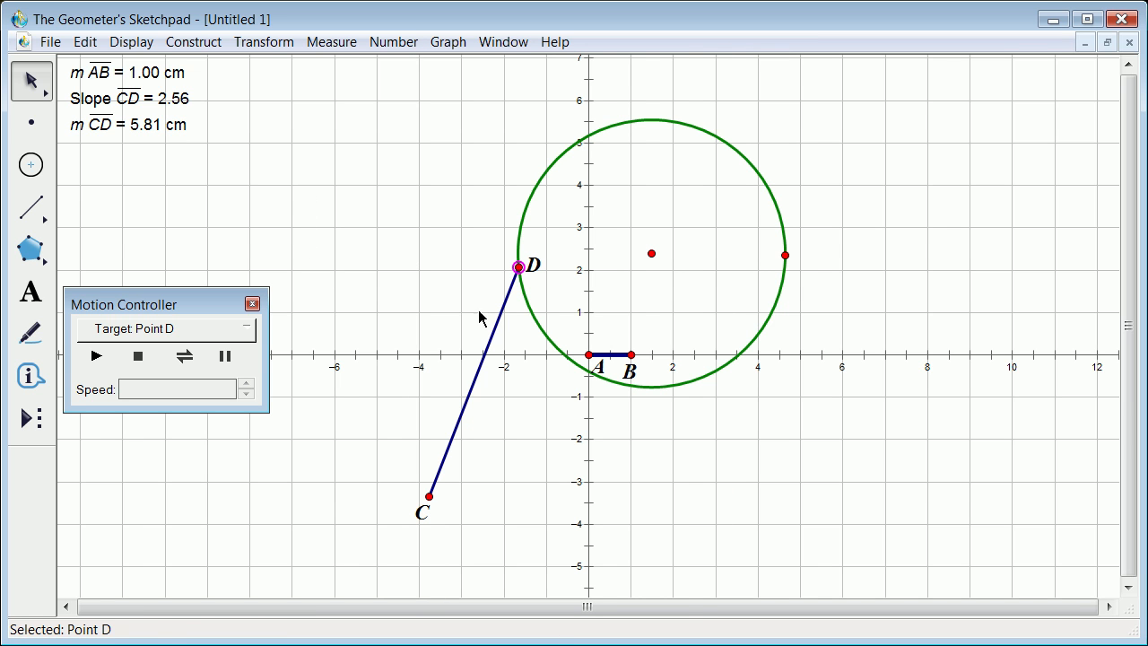
{"action": "right_click", "coordinate": [519, 267]}
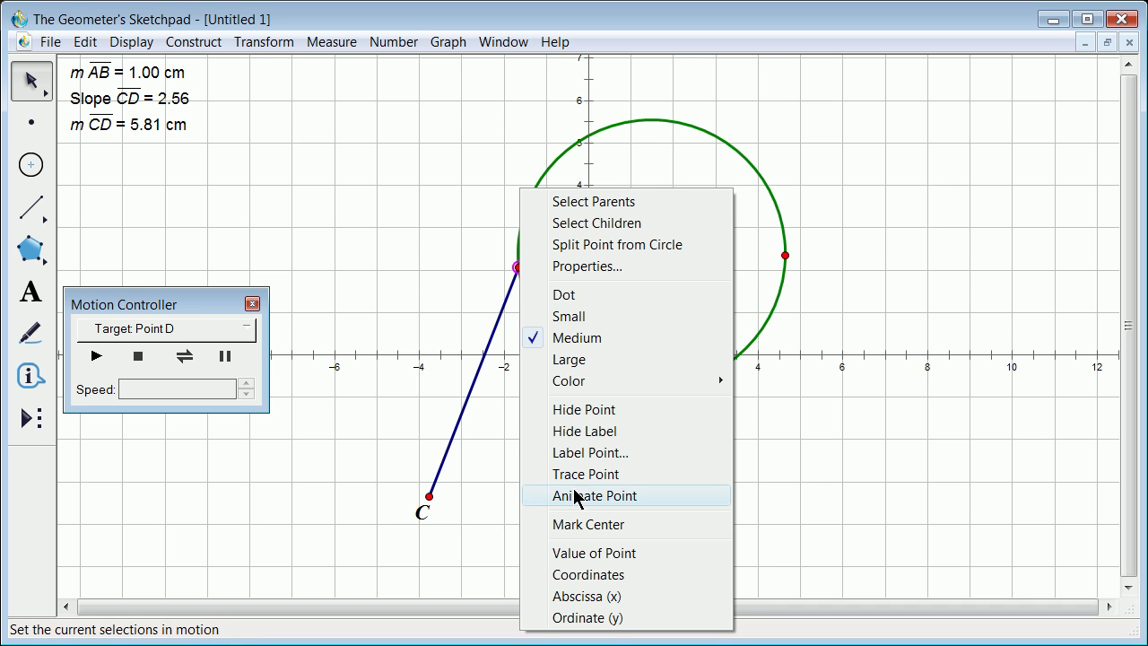
{"action": "left_click", "coordinate": [556, 496]}
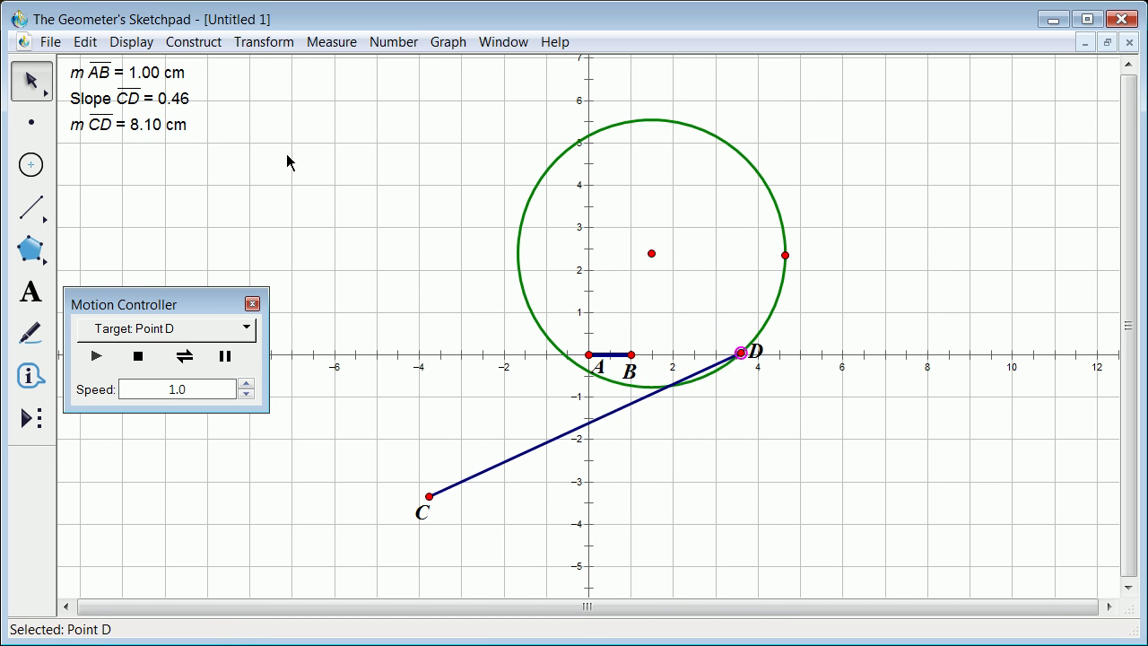
{"action": "left_click", "coordinate": [138, 356]}
{"action": "left_click", "coordinate": [341, 212]}
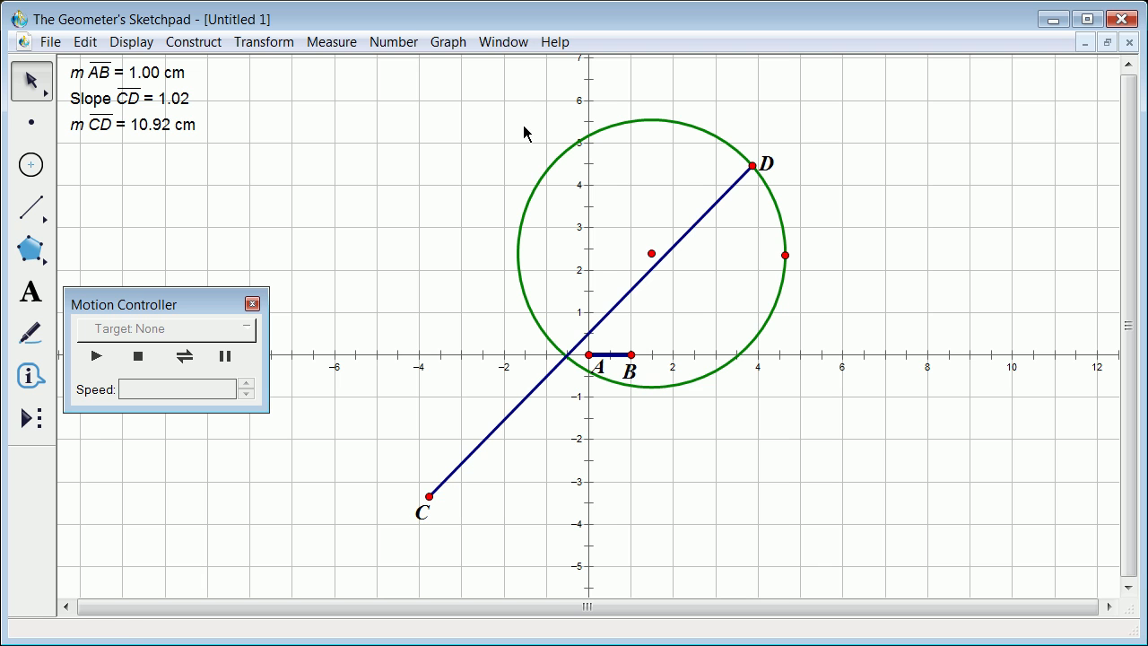
- Draw an infinite line through points C and D with the Line tool, and deselect it
{"action": "left_click", "coordinate": [36, 211]}
{"action": "left_click_drag", "start_coordinate": [49, 227], "coordinate": [158, 221]}
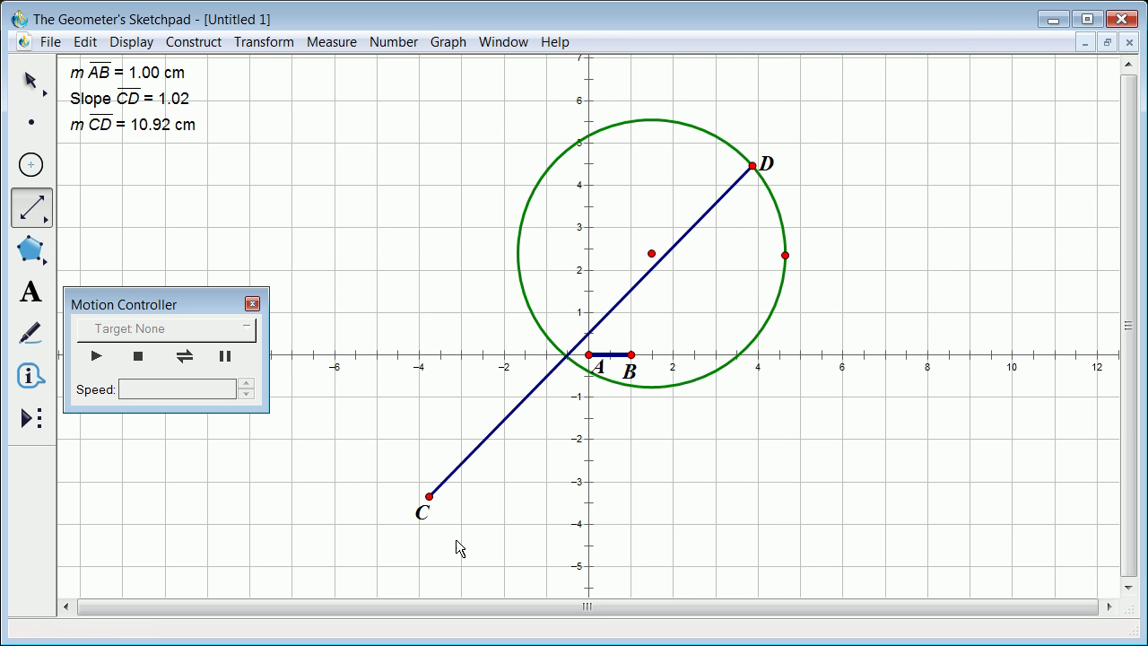
{"action": "left_click", "coordinate": [430, 499]}
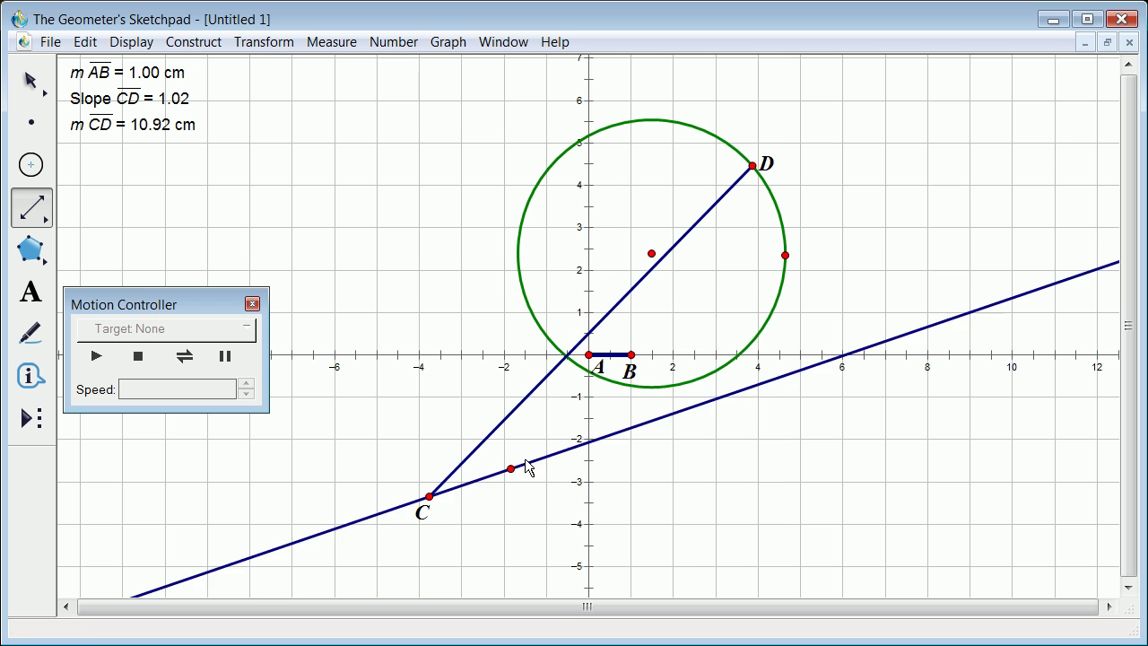
{"action": "left_click", "coordinate": [754, 167]}
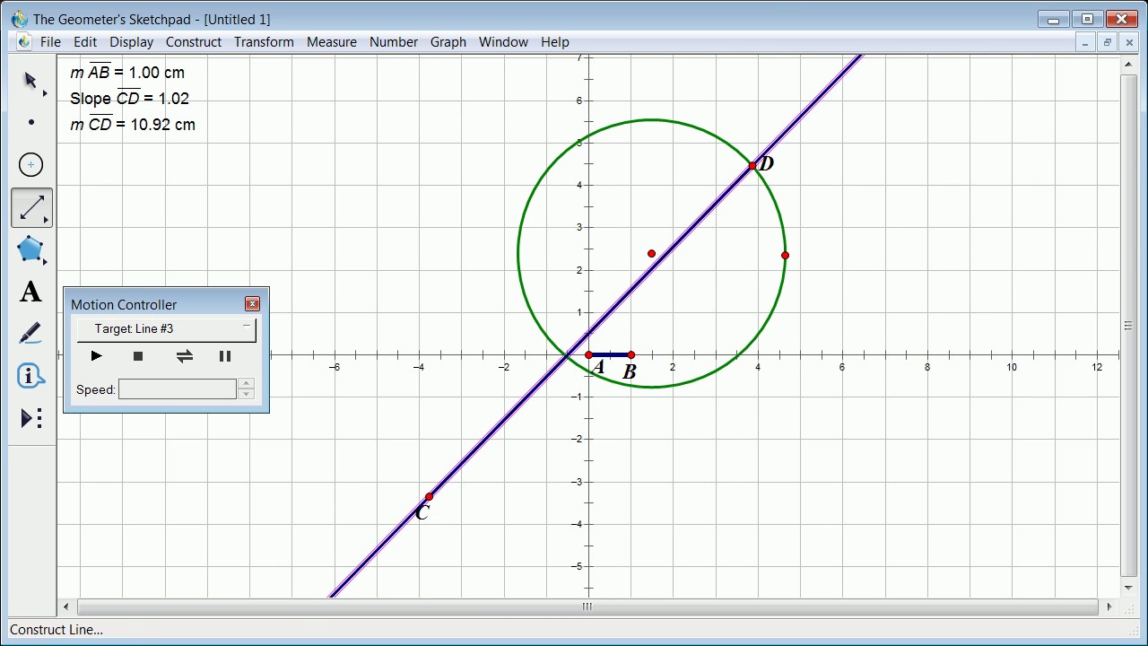
{"action": "left_click", "coordinate": [30, 83]}
{"action": "left_click", "coordinate": [383, 374]}
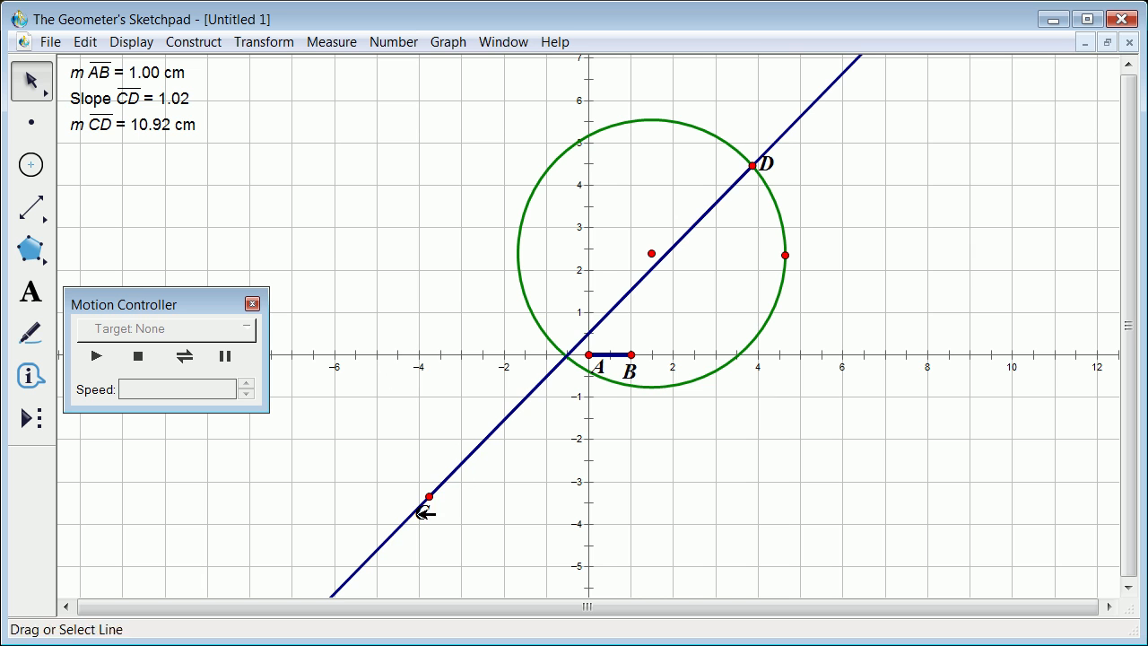
- Inspect the properties of the new line through C and D, including its parent points
{"action": "left_click", "coordinate": [396, 535]}
{"action": "right_click", "coordinate": [391, 538]}
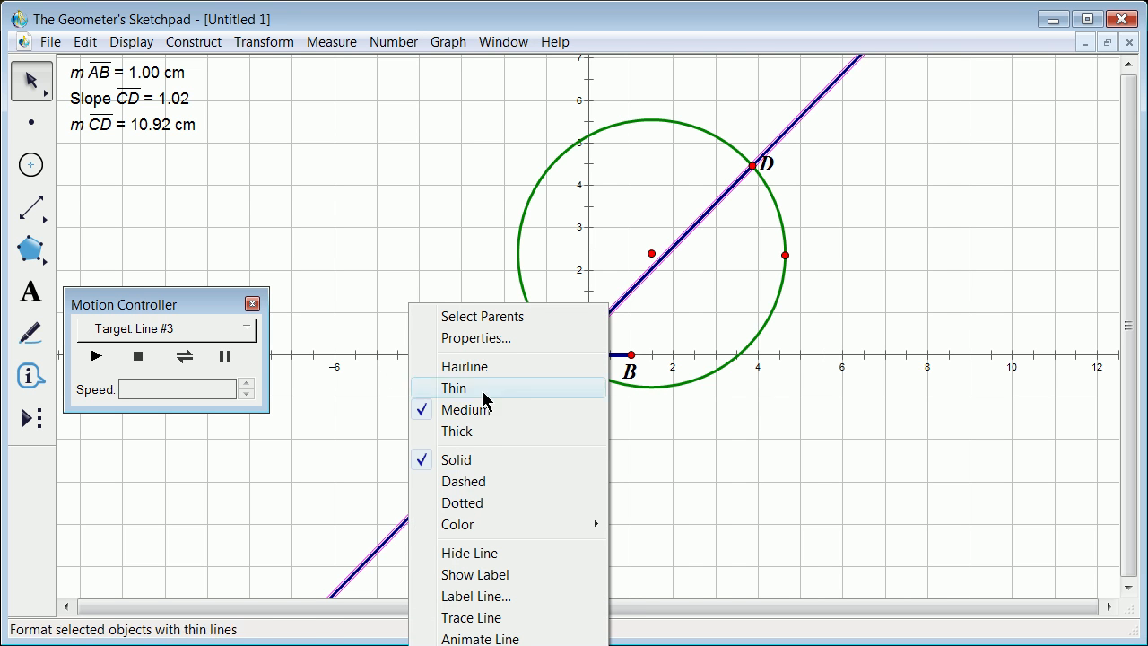
{"action": "left_click", "coordinate": [478, 337]}
{"action": "left_click", "coordinate": [545, 251]}
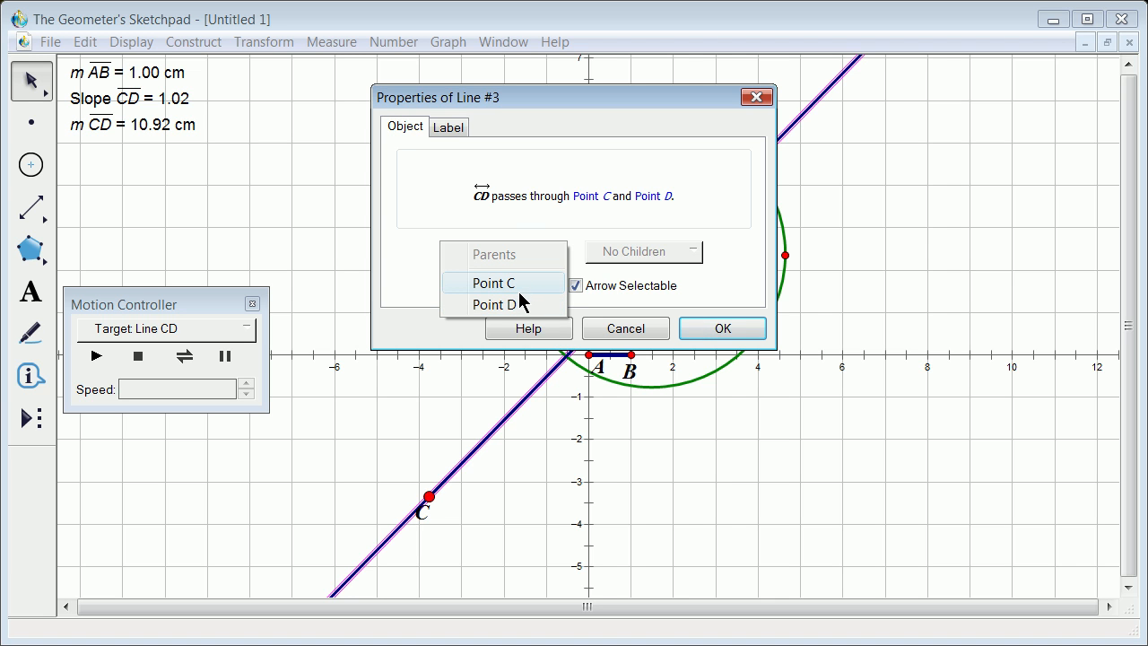
{"action": "left_click", "coordinate": [723, 329]}
{"action": "left_click", "coordinate": [731, 477]}
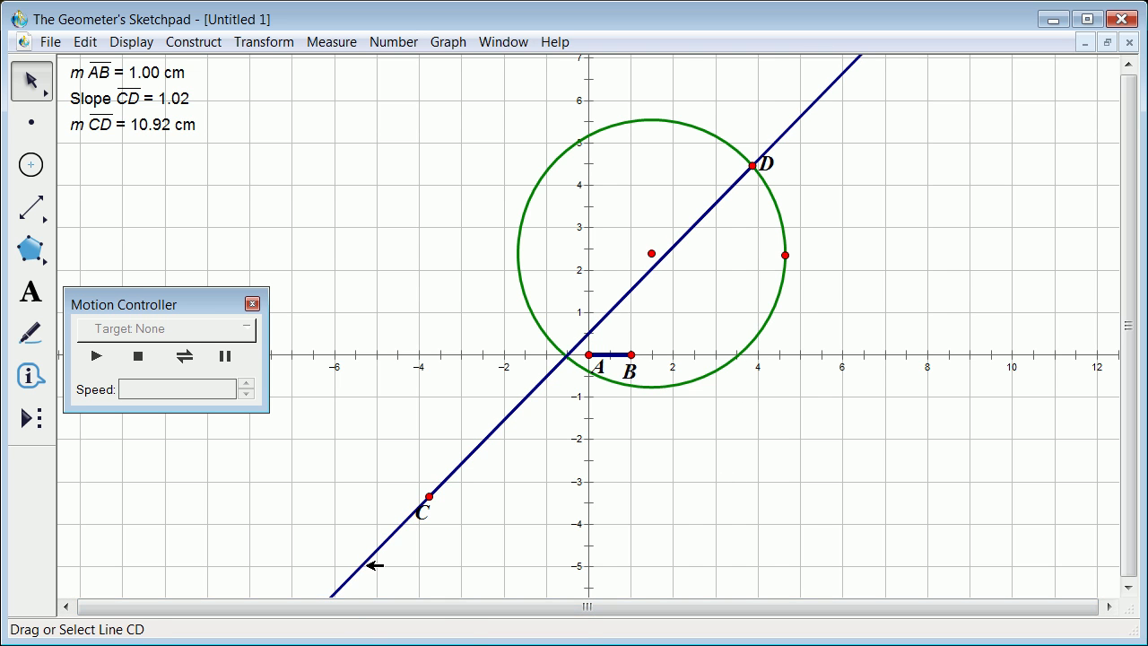
- Measure the equation of line CD and deselect the resulting measurement
{"action": "right_click", "coordinate": [373, 566]}
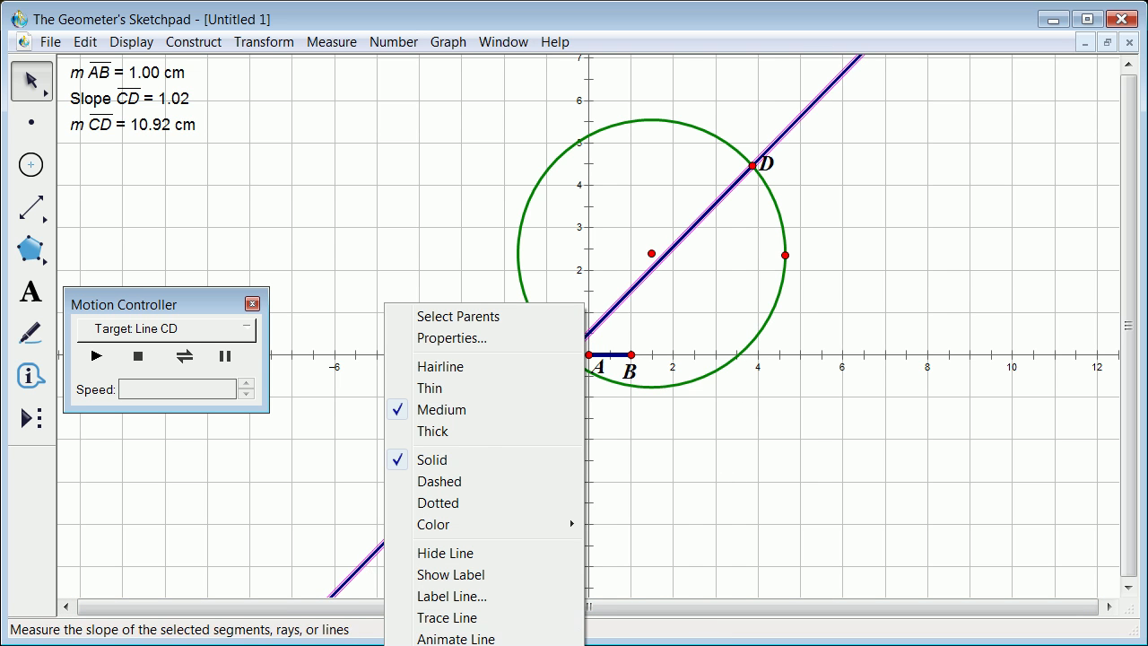
{"action": "left_click", "coordinate": [449, 644]}
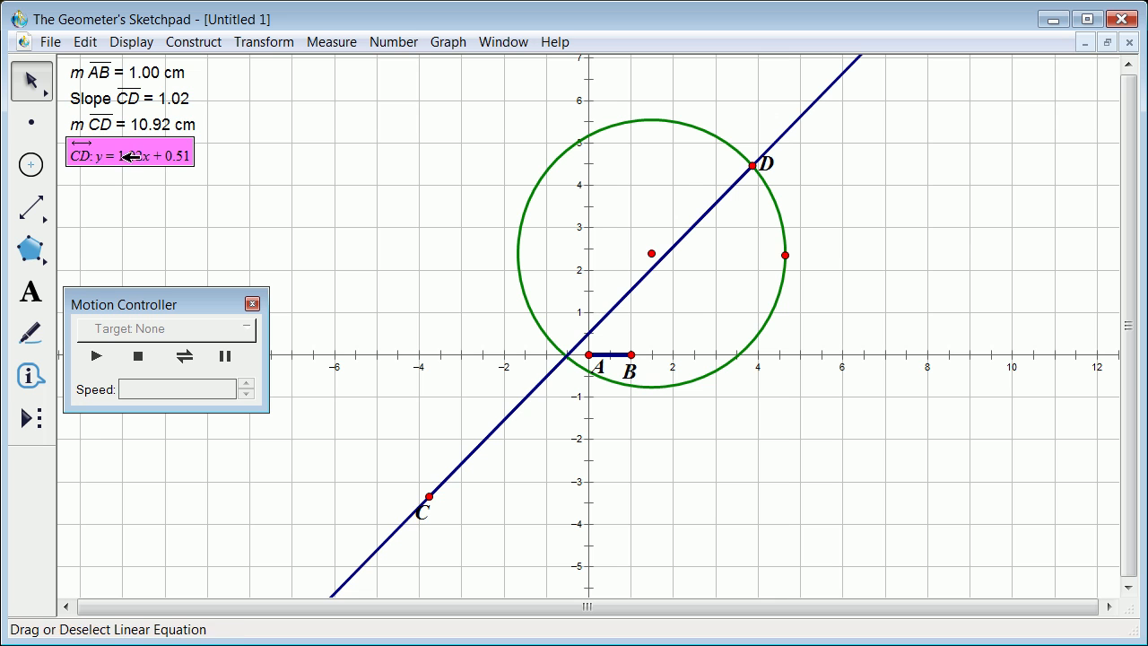
{"action": "left_click", "coordinate": [357, 221]}
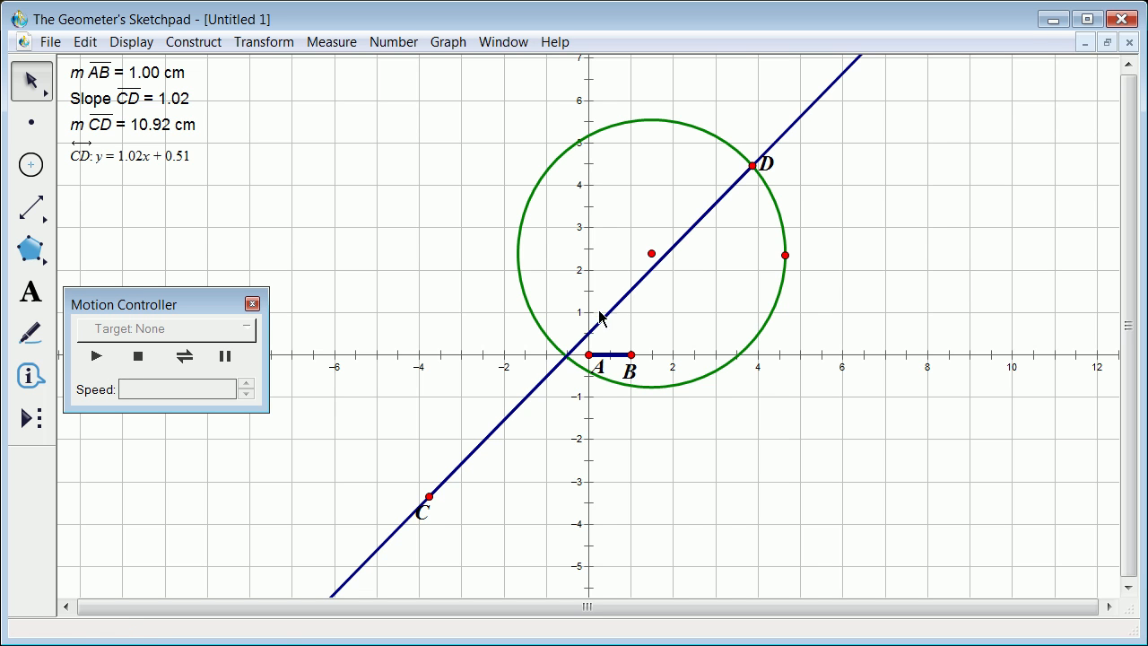
- Animate point D to examine how line CD and its equation change, and stop it on the circle's lower-right arc
{"action": "left_click", "coordinate": [754, 165]}
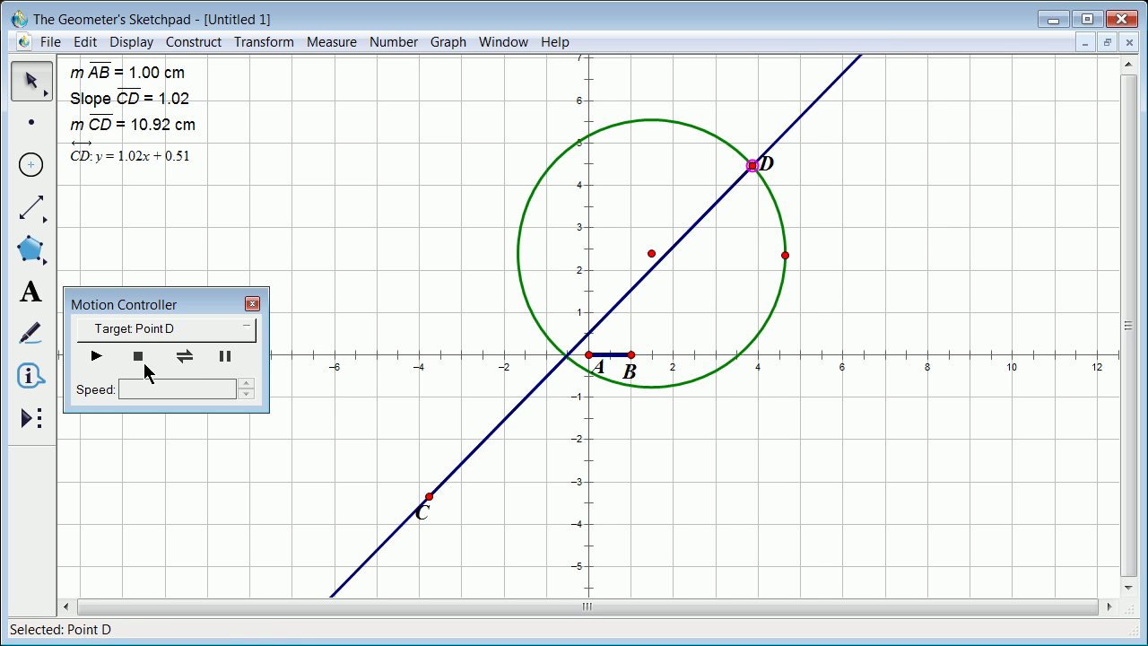
{"action": "left_click", "coordinate": [101, 357]}
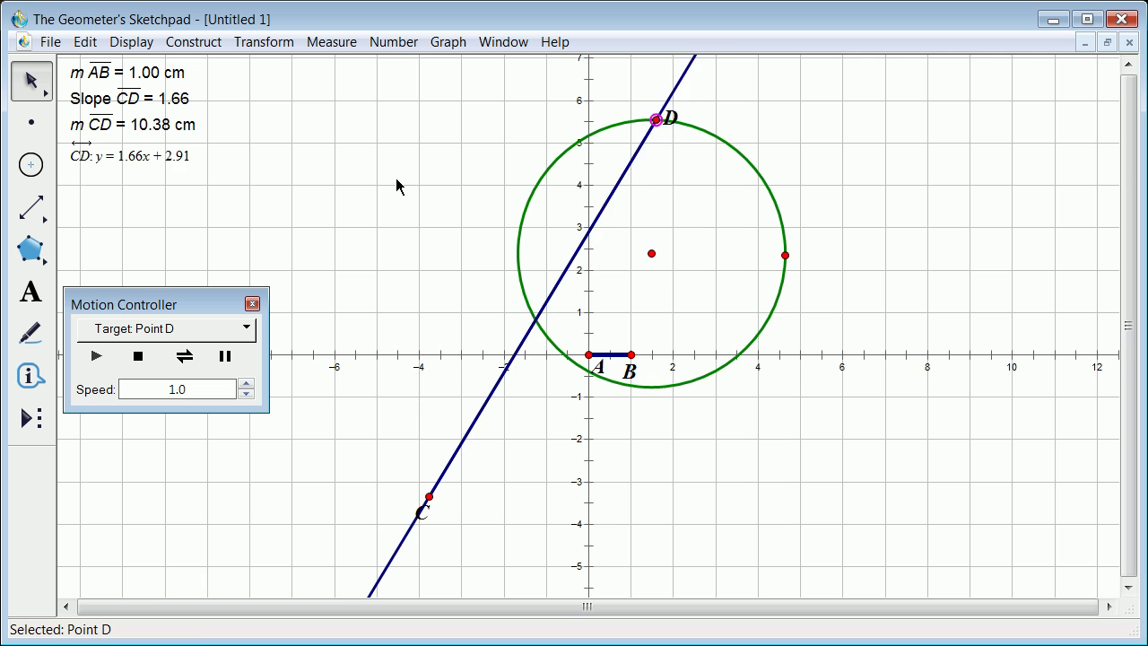
{"action": "scroll", "coordinate": [890, 378], "scroll_direction": "down", "scroll_amount": 3}
{"action": "scroll", "coordinate": [890, 388], "scroll_direction": "up", "scroll_amount": 20}
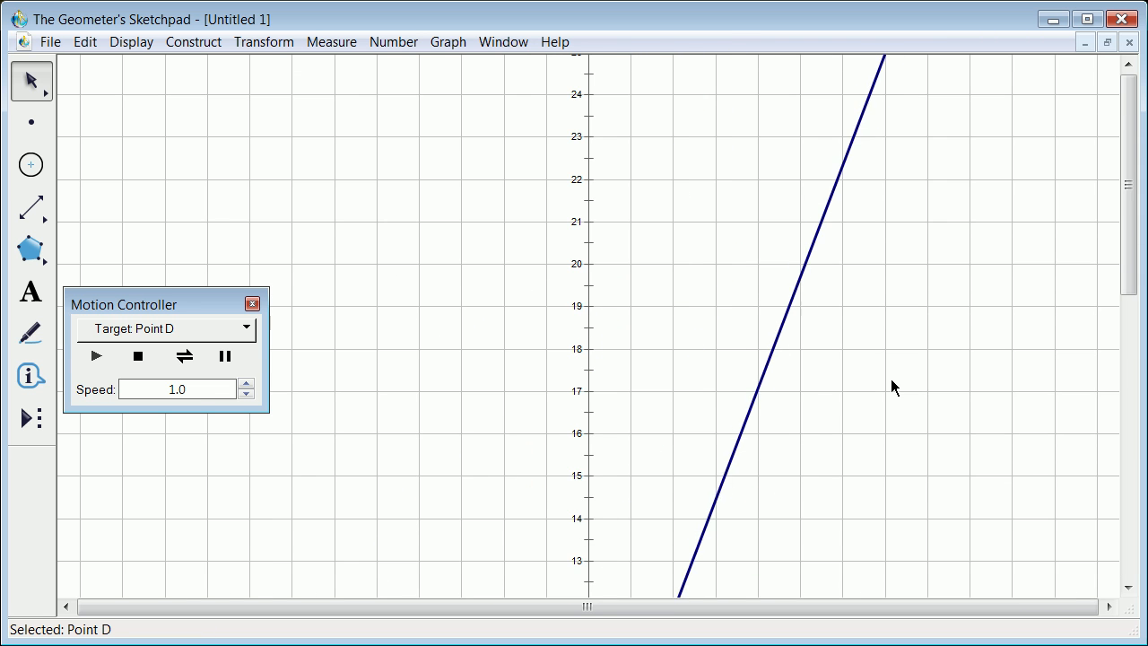
{"action": "scroll", "coordinate": [891, 379], "scroll_direction": "down", "scroll_amount": 20}
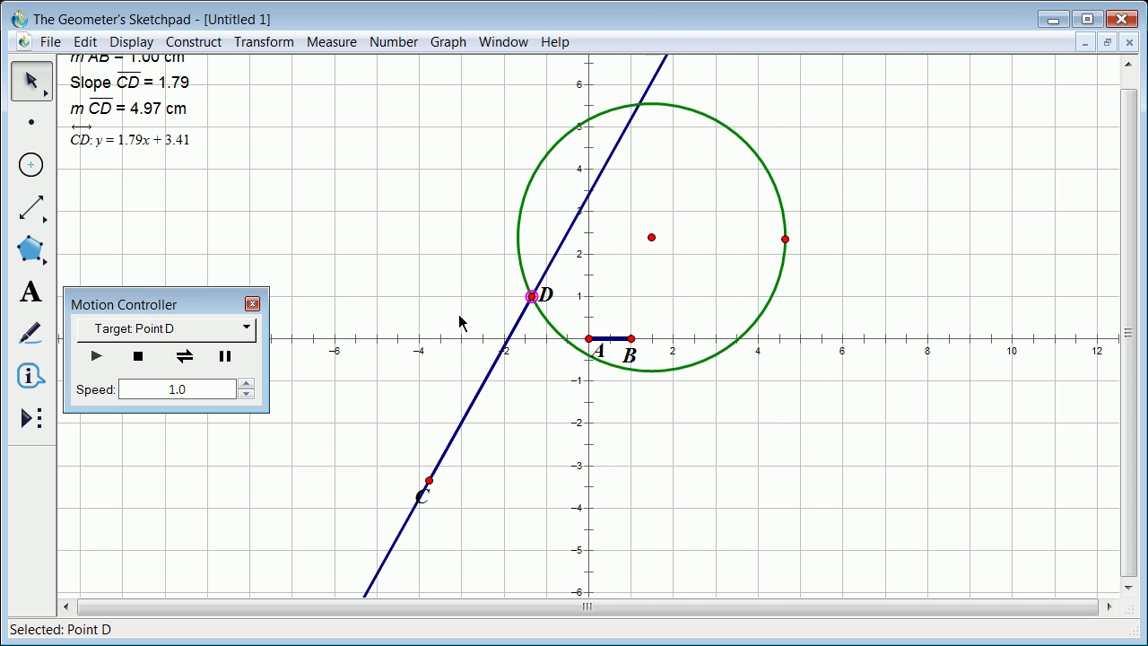
{"action": "left_click", "coordinate": [139, 357]}
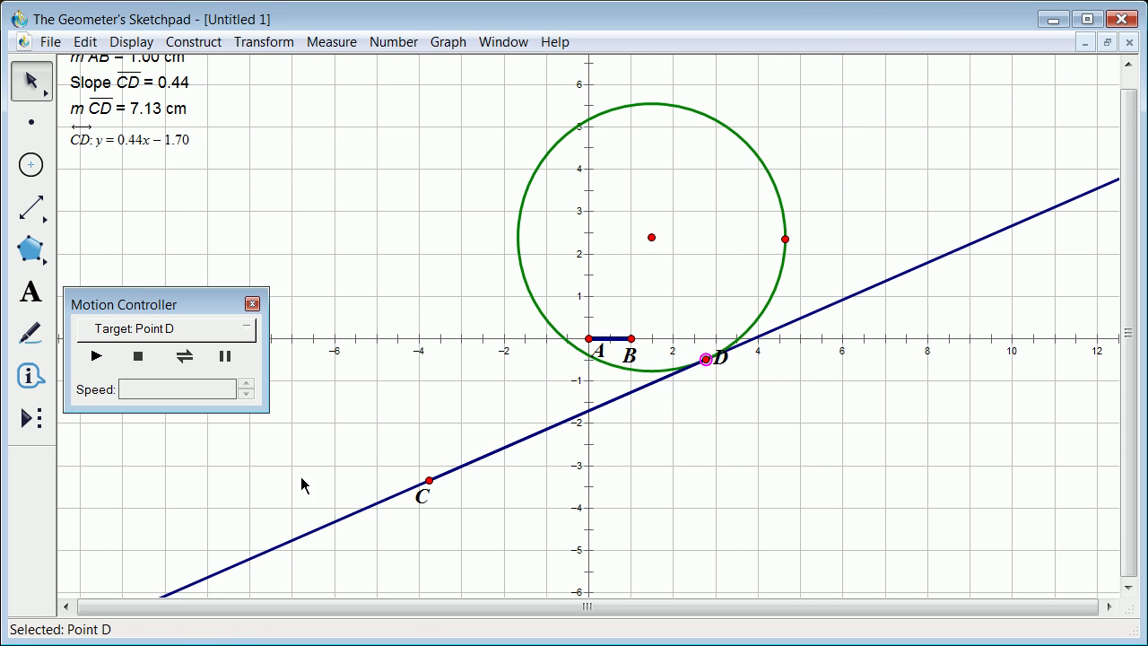
- Hide line CD, leaving the segment between points C and D displayed
{"action": "left_click", "coordinate": [351, 517]}
{"action": "right_click", "coordinate": [351, 517]}
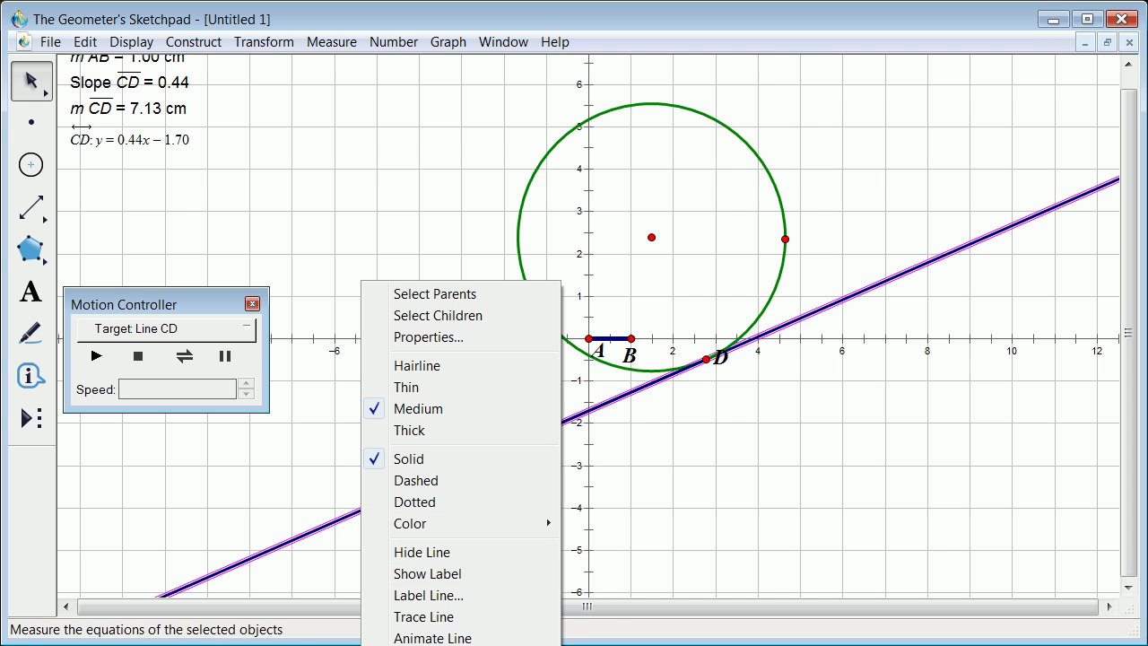
{"action": "left_click", "coordinate": [362, 209]}
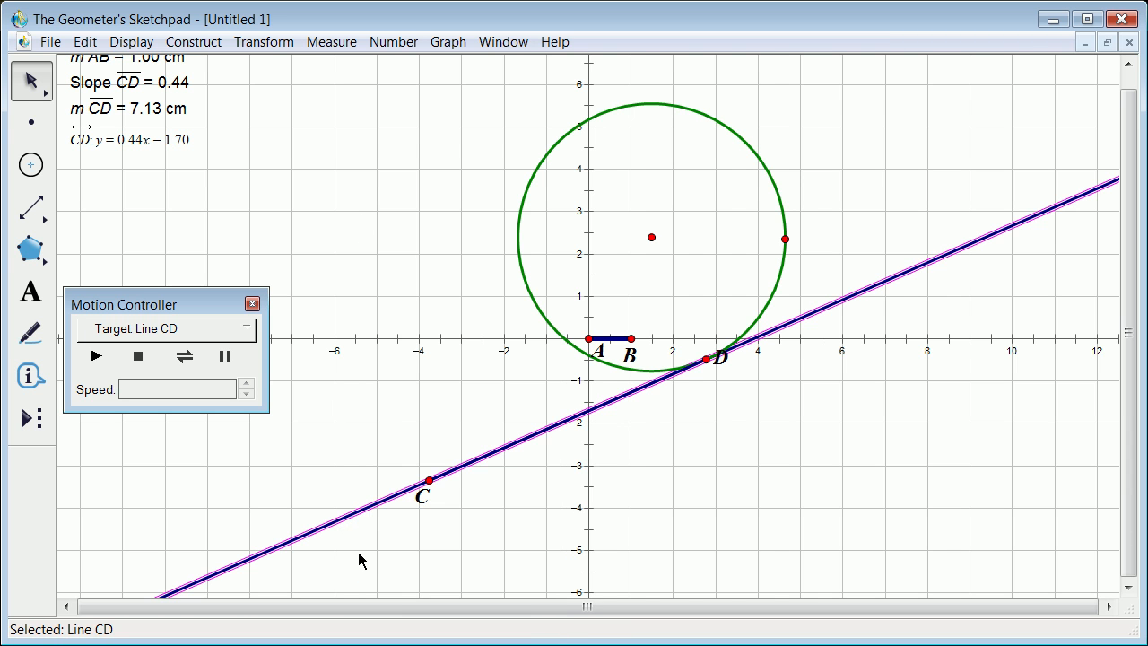
{"action": "left_click", "coordinate": [359, 516]}
{"action": "right_click", "coordinate": [359, 519]}
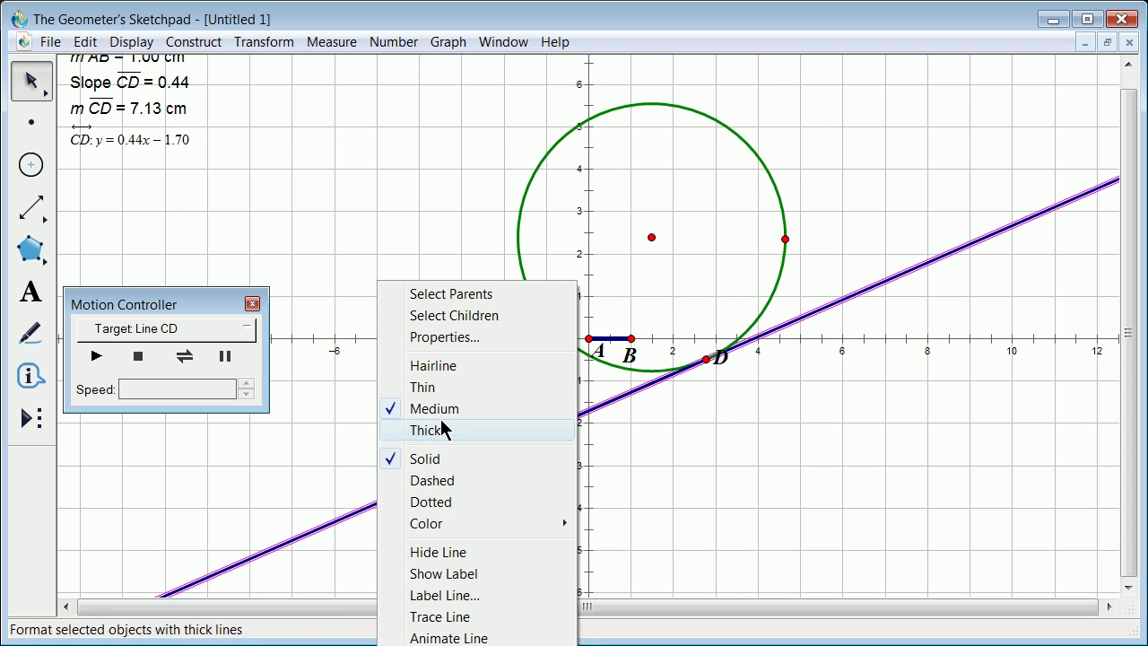
{"action": "left_click", "coordinate": [450, 556]}
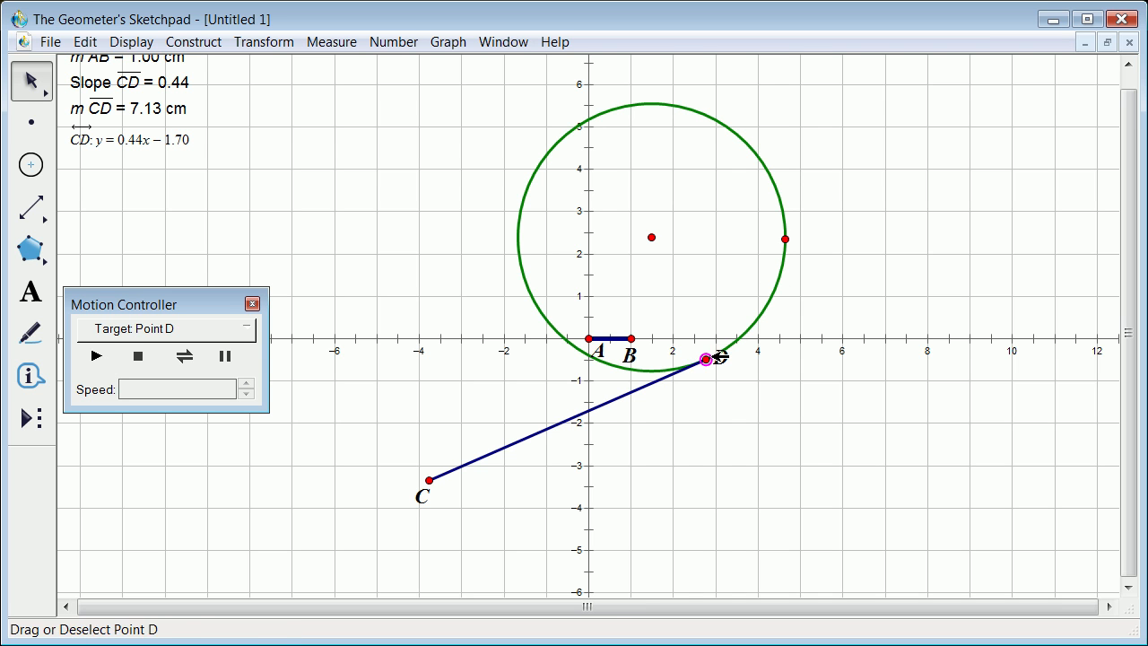
- Animate point D with the line hidden, and stop it near the lowest point of the circle
{"action": "left_click", "coordinate": [89, 358]}
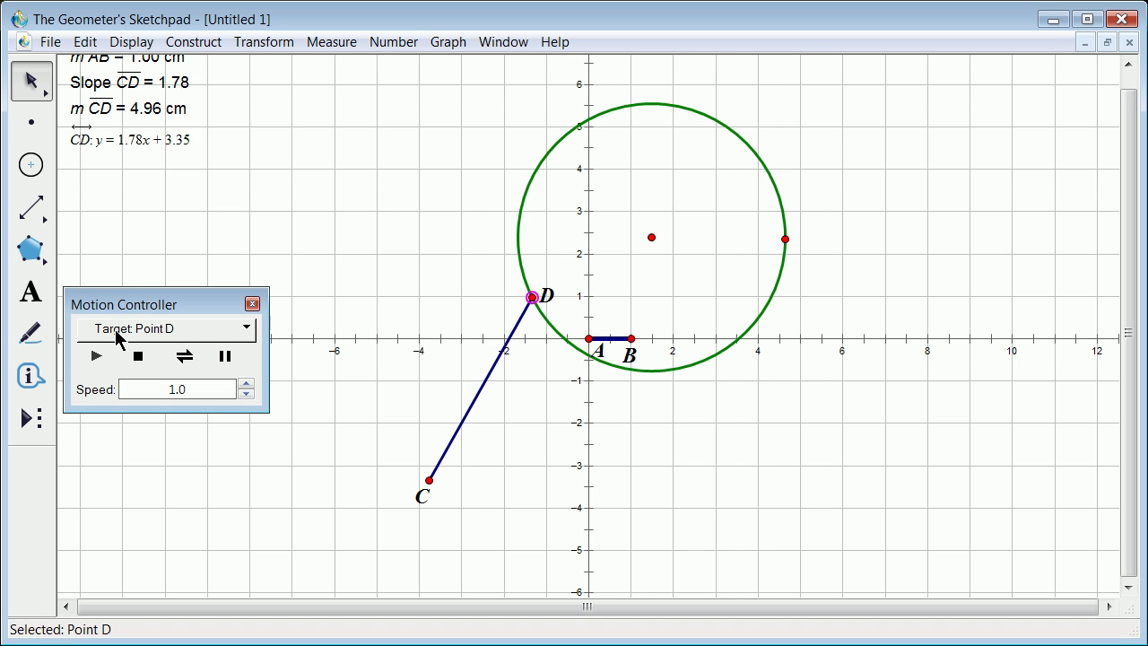
{"action": "left_click", "coordinate": [138, 356]}
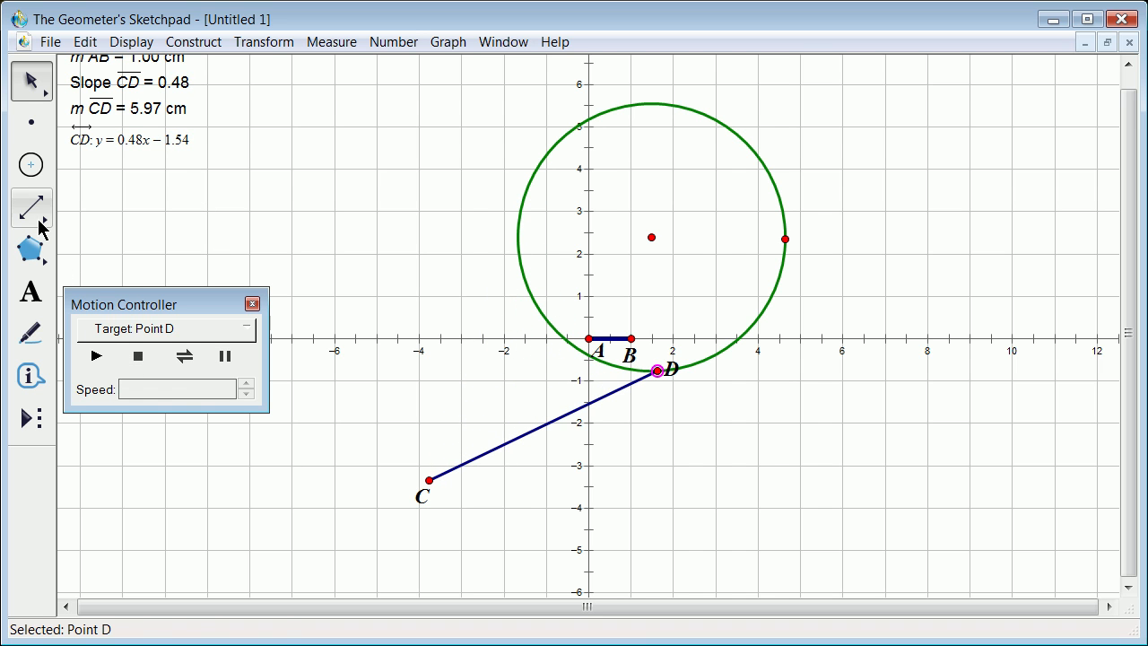
- Draw a horizontal segment about 12 units long from point C toward the right, below the circle
{"action": "left_click_drag", "start_coordinate": [45, 221], "coordinate": [77, 213]}
{"action": "left_click_drag", "start_coordinate": [429, 480], "coordinate": [886, 519]}
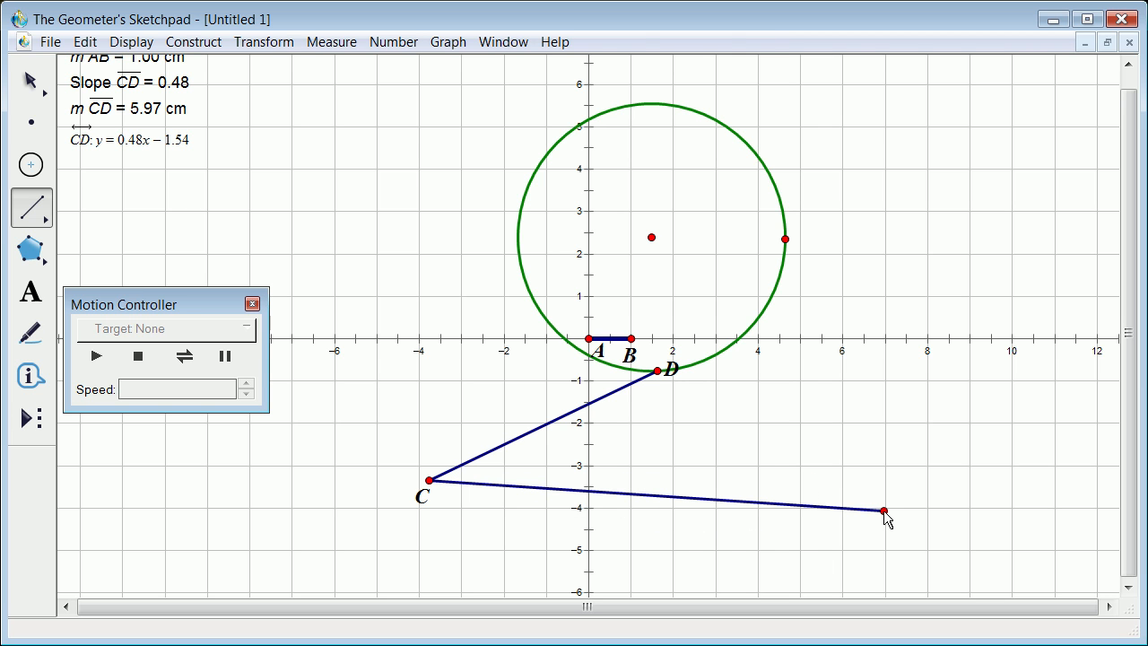
{"action": "left_click_drag", "start_coordinate": [884, 512], "coordinate": [938, 489]}
{"action": "left_click", "coordinate": [30, 81]}
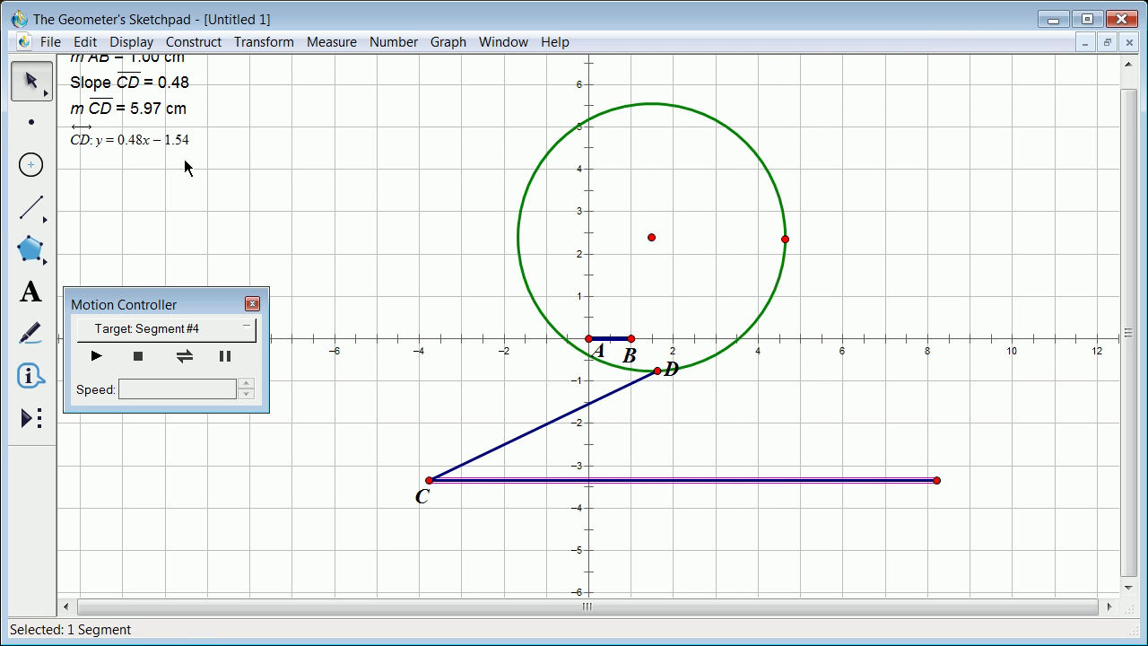
- Mark the angle at point C between the horizontal segment and segment CD with the Marker tool
{"action": "left_click", "coordinate": [30, 334]}
{"action": "left_click", "coordinate": [30, 81]}
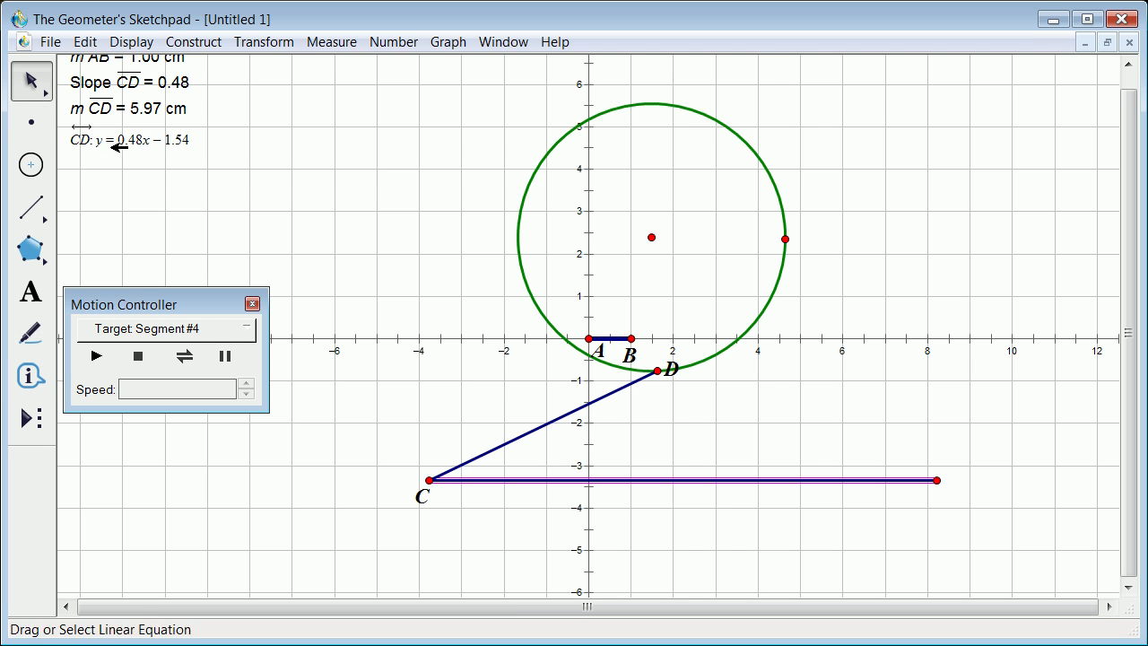
{"action": "left_click", "coordinate": [31, 334]}
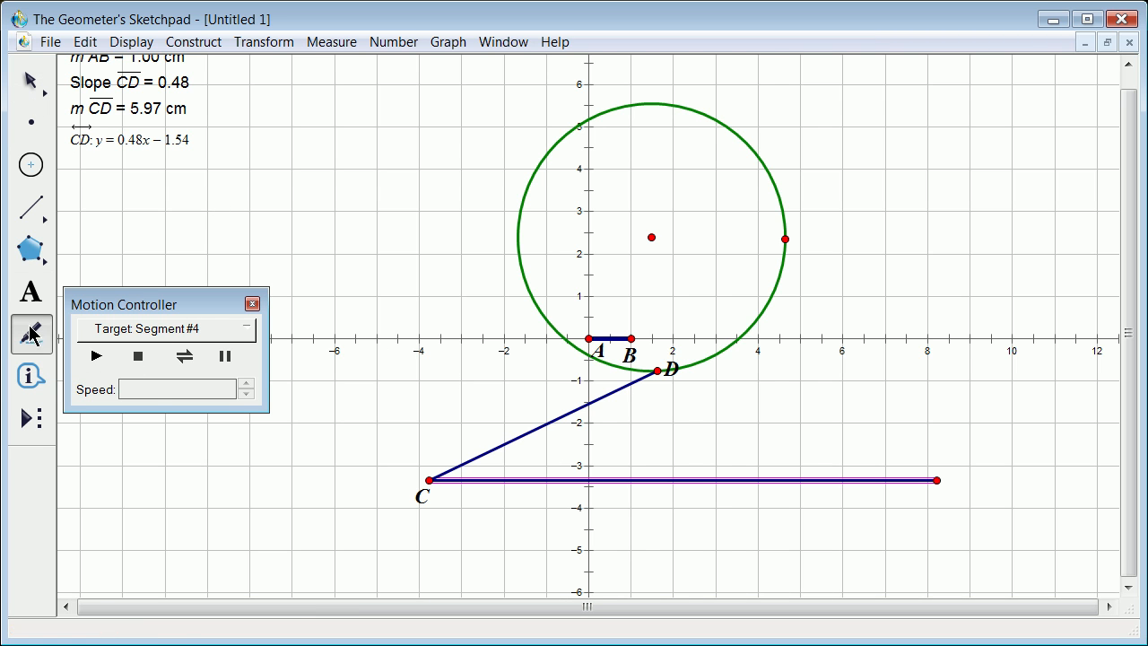
{"action": "left_click_drag", "start_coordinate": [503, 484], "coordinate": [504, 446]}
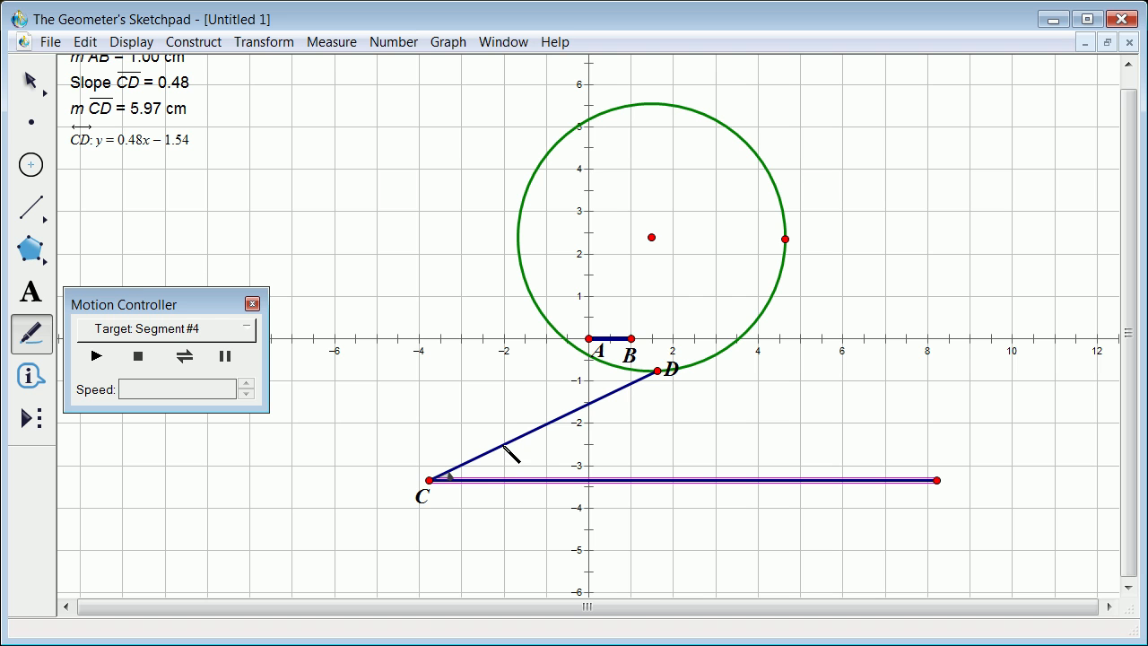
{"action": "left_click", "coordinate": [32, 83]}
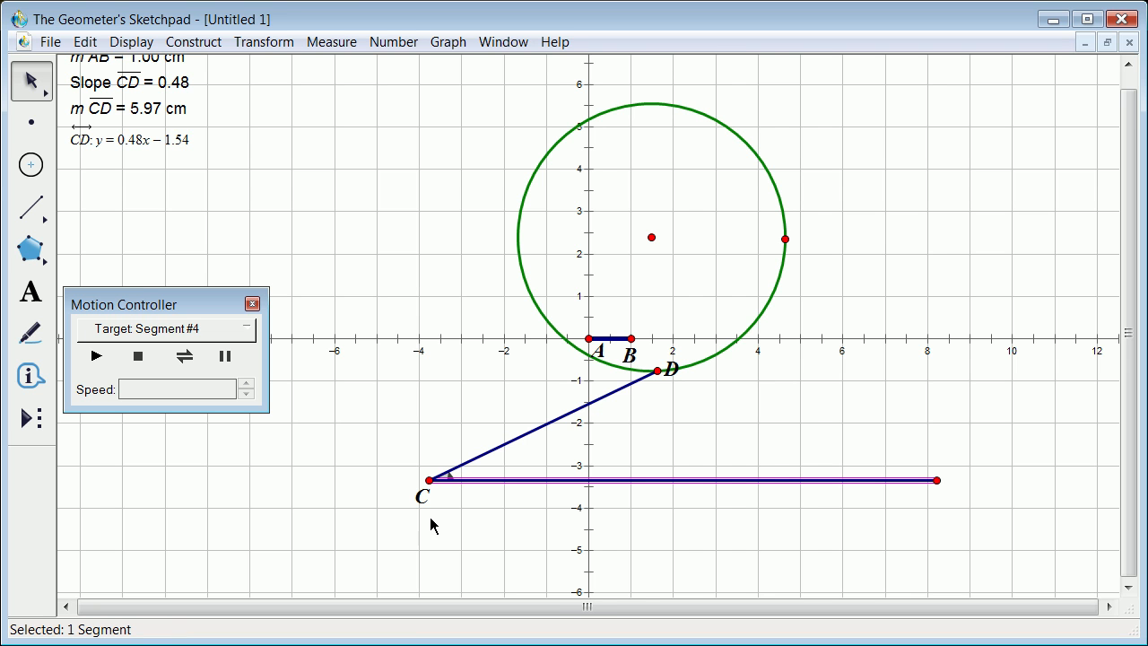
- Try to bring up the available commands for the angle marker at point C with the Selection Arrow
{"action": "left_click", "coordinate": [42, 87]}
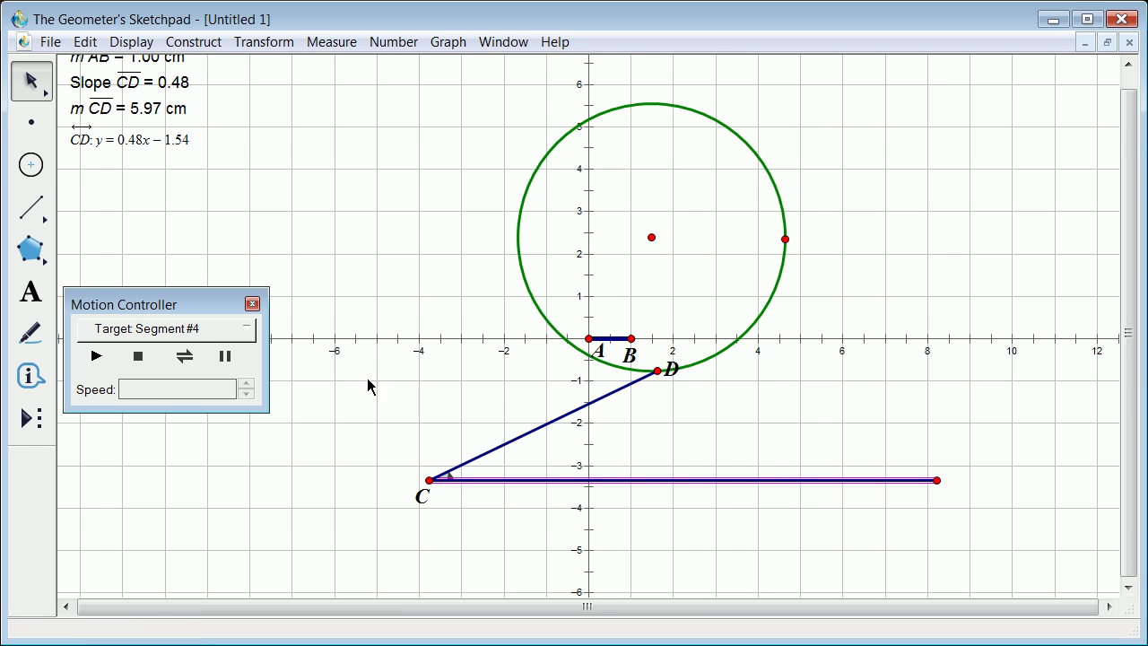
{"action": "scroll", "coordinate": [484, 493], "scroll_direction": "down", "scroll_amount": 1}
{"action": "scroll", "coordinate": [478, 487], "scroll_direction": "up", "scroll_amount": 1}
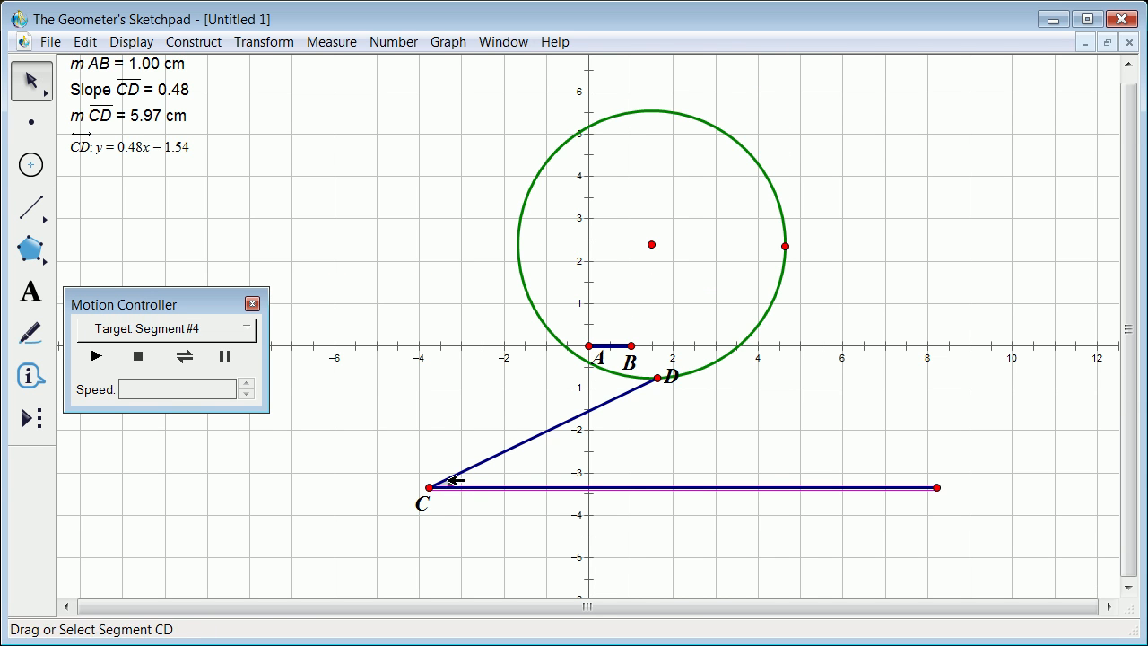
{"action": "right_click", "coordinate": [450, 482]}
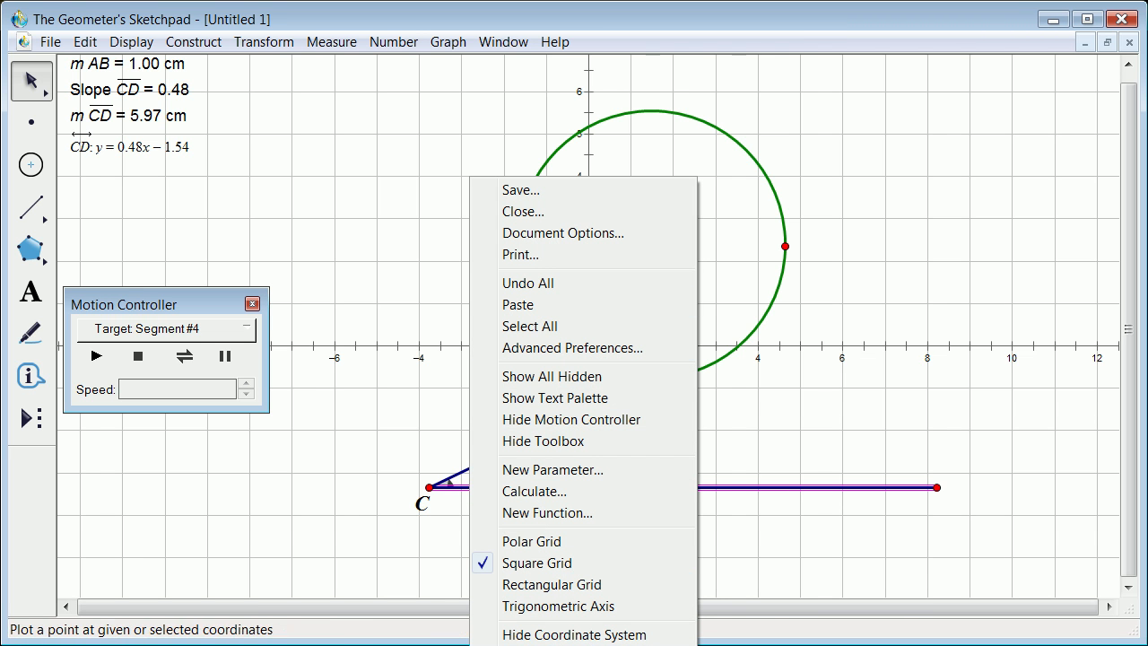
{"action": "left_click", "coordinate": [337, 475]}
{"action": "left_click", "coordinate": [336, 473]}
{"action": "left_click", "coordinate": [335, 473]}
{"action": "scroll", "coordinate": [450, 498], "scroll_direction": "down", "scroll_amount": 3}
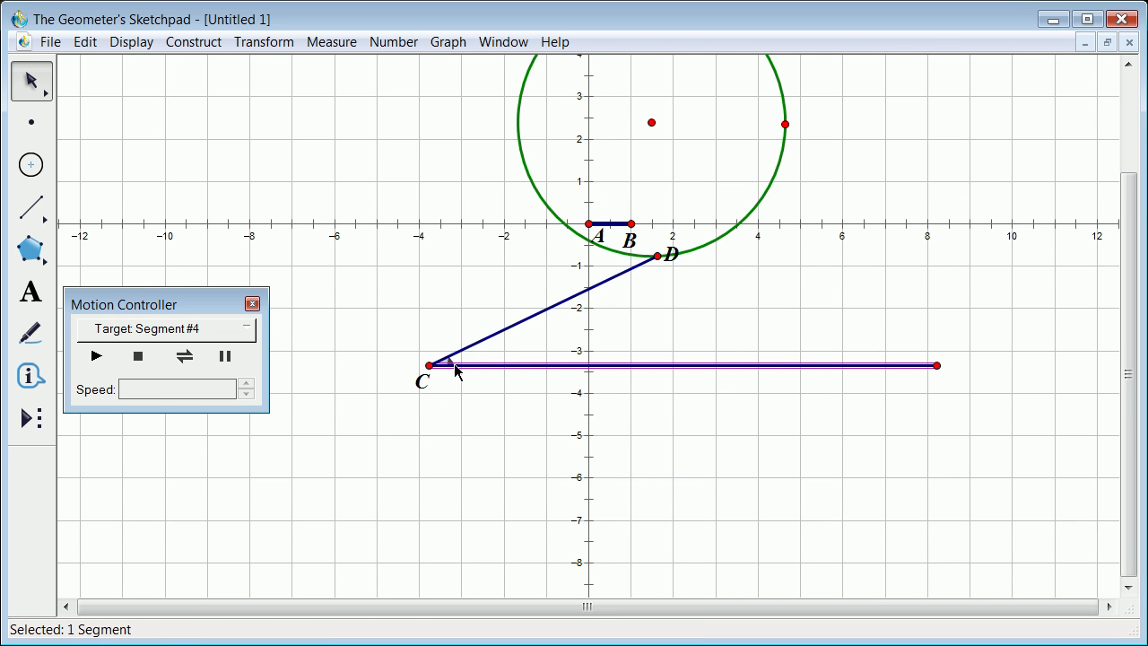
- Reselect the Marker tool, return to the Selection Arrow, and retry bringing up commands for the angle mark between the two segments at C
{"action": "left_click", "coordinate": [31, 334]}
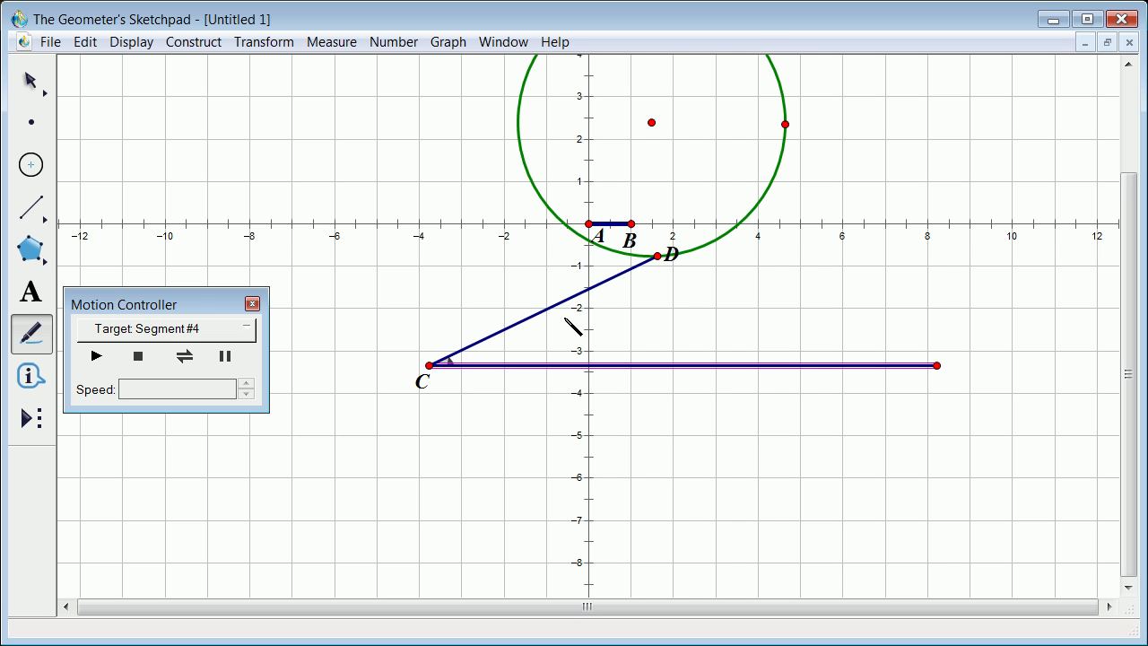
{"action": "left_click", "coordinate": [31, 81]}
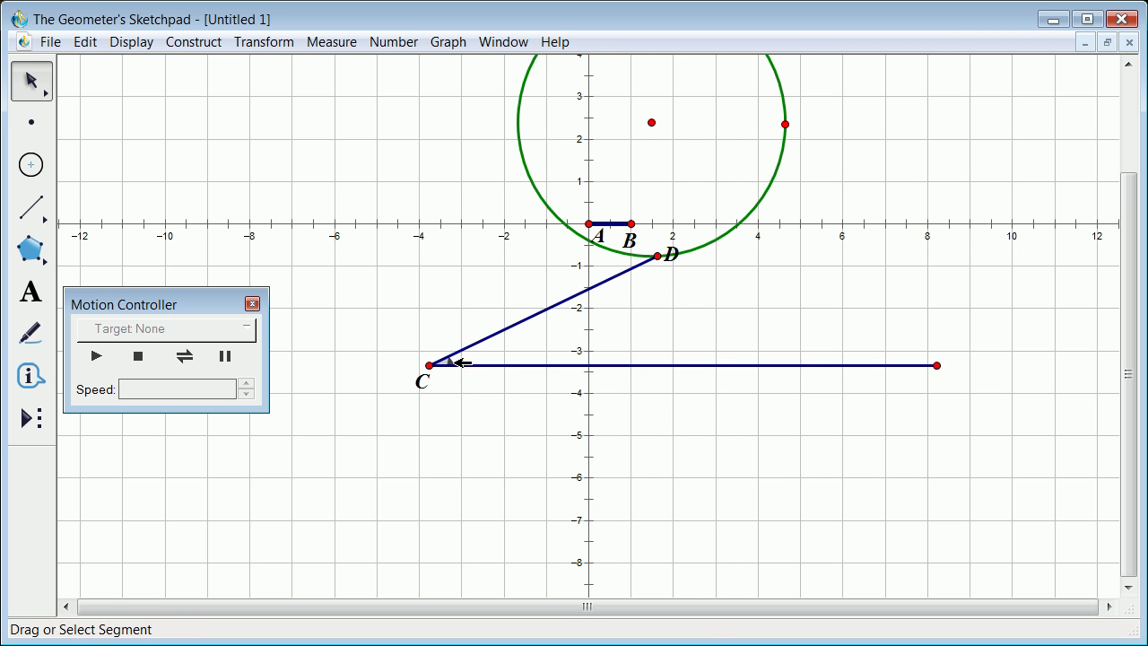
{"action": "right_click", "coordinate": [453, 369]}
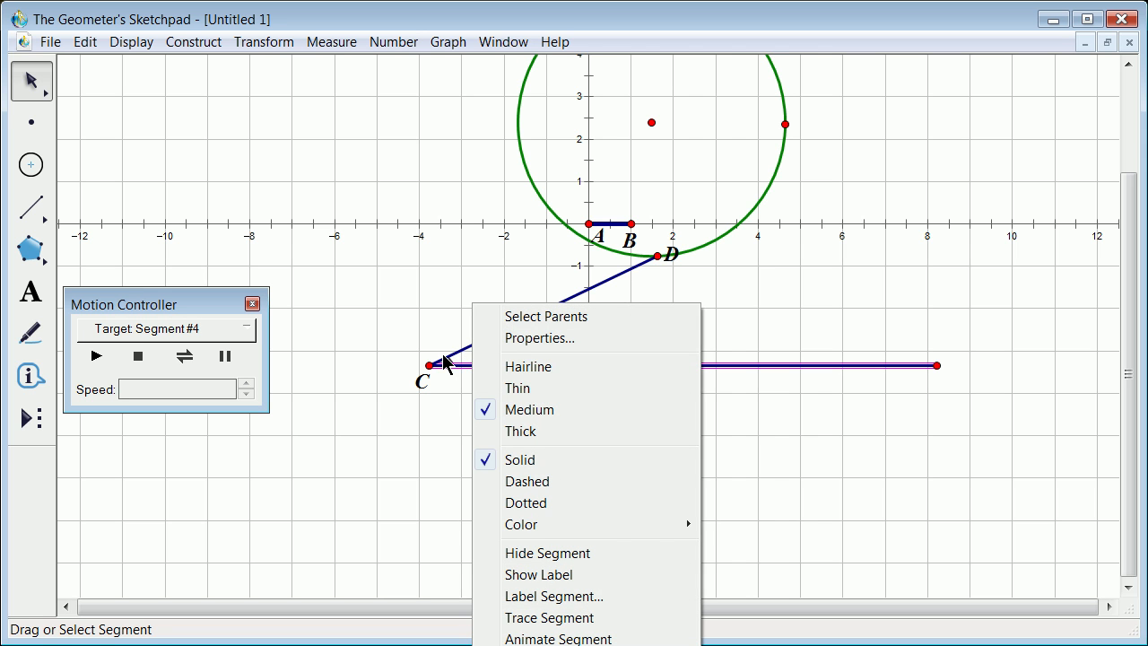
{"action": "left_click", "coordinate": [443, 360]}
{"action": "scroll", "coordinate": [430, 365], "scroll_direction": "up", "scroll_amount": 2}
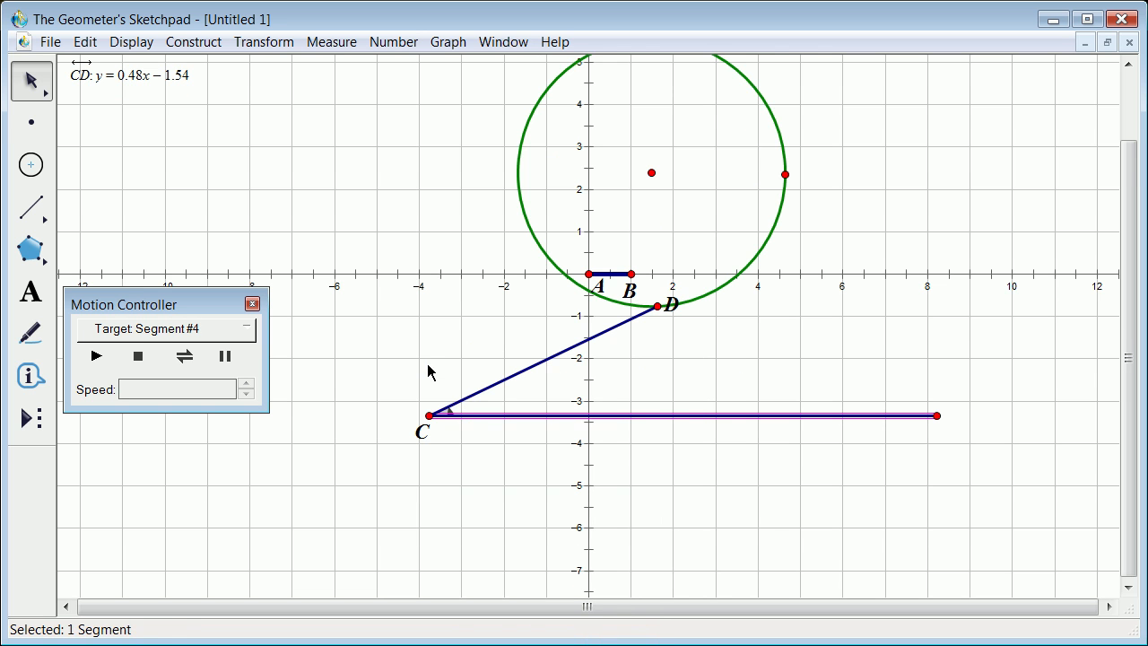
{"action": "right_click", "coordinate": [451, 411]}
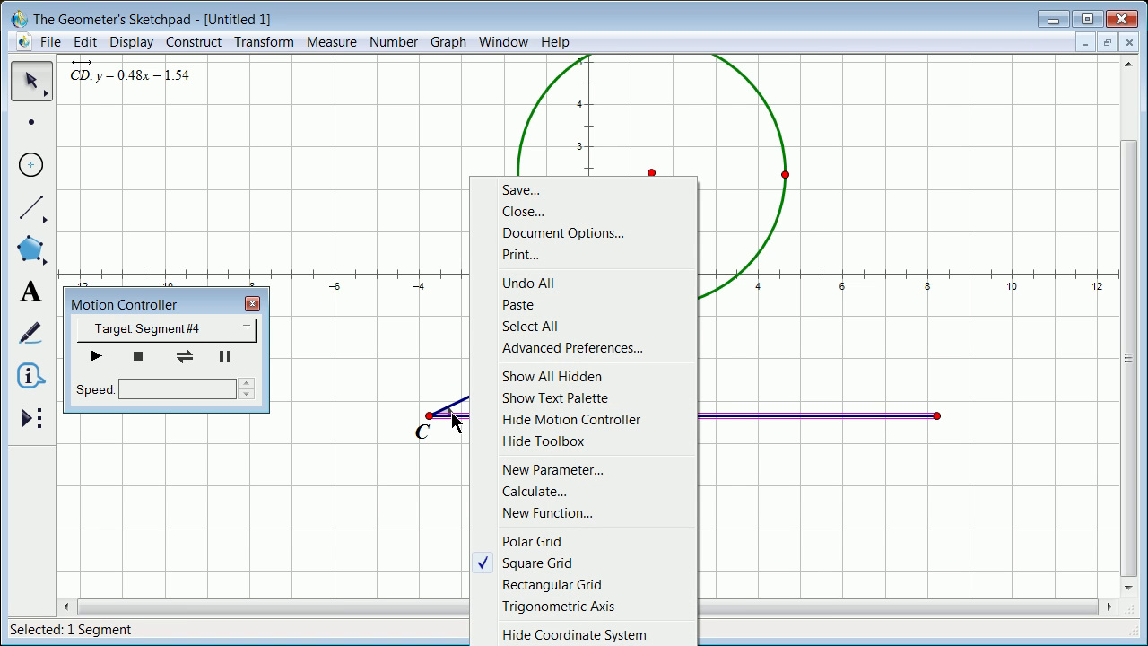
{"action": "left_click", "coordinate": [316, 182]}
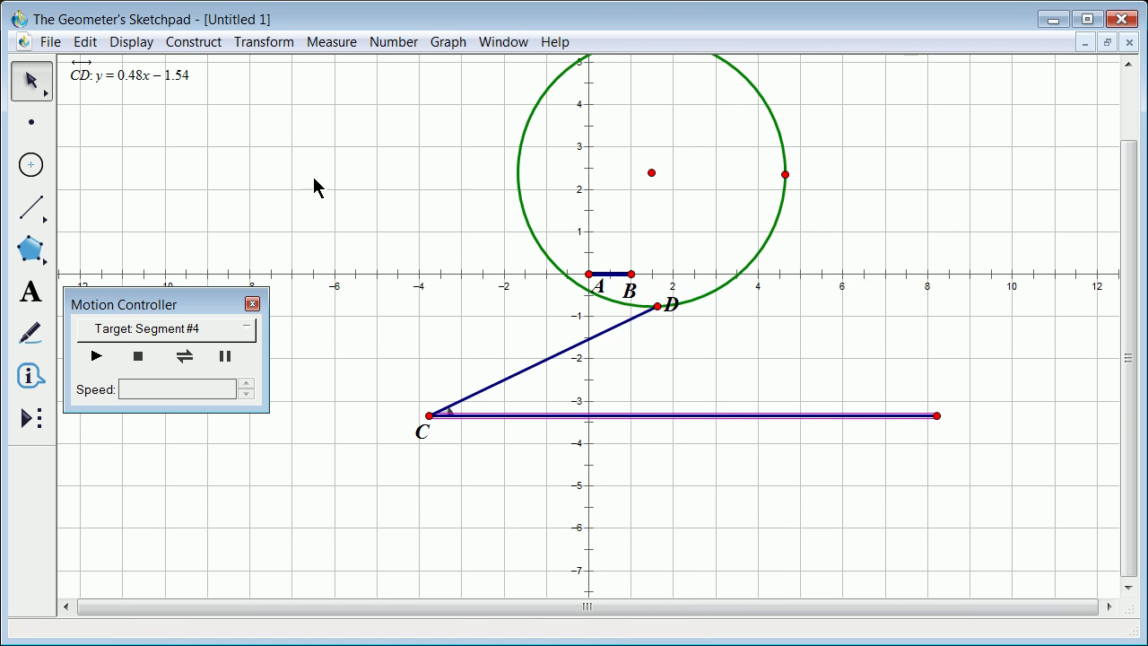
{"action": "scroll", "coordinate": [368, 253], "scroll_direction": "up", "scroll_amount": 2}
{"action": "scroll", "coordinate": [367, 251], "scroll_direction": "up", "scroll_amount": 4}
{"action": "scroll", "coordinate": [321, 292], "scroll_direction": "down", "scroll_amount": 1}
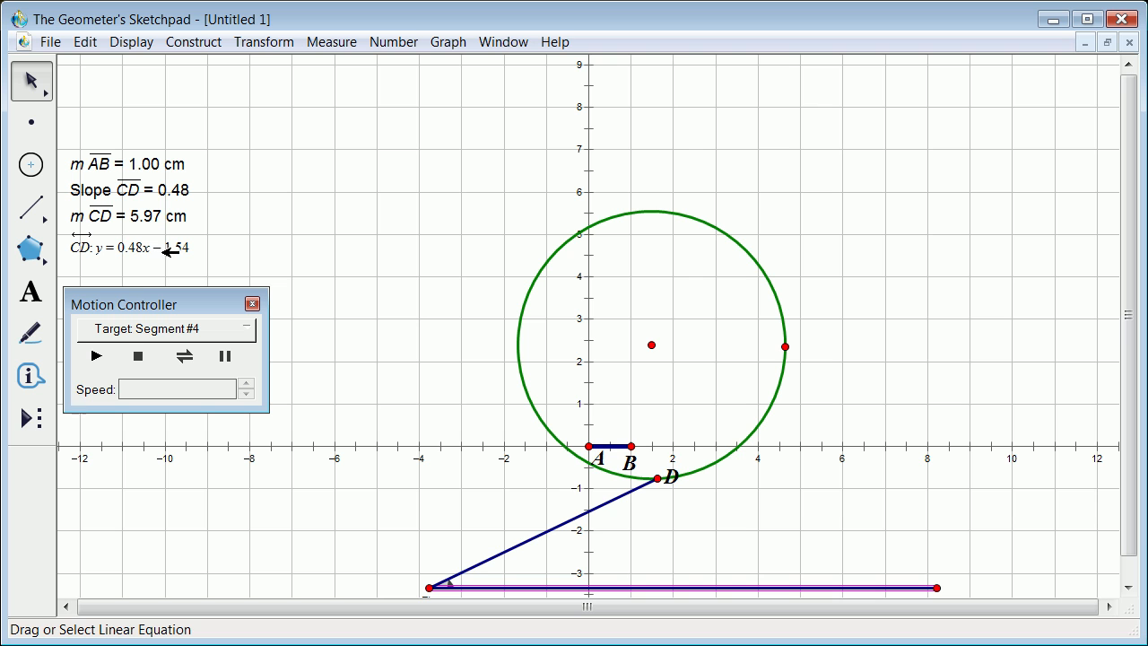
{"action": "scroll", "coordinate": [403, 375], "scroll_direction": "down", "scroll_amount": 3}
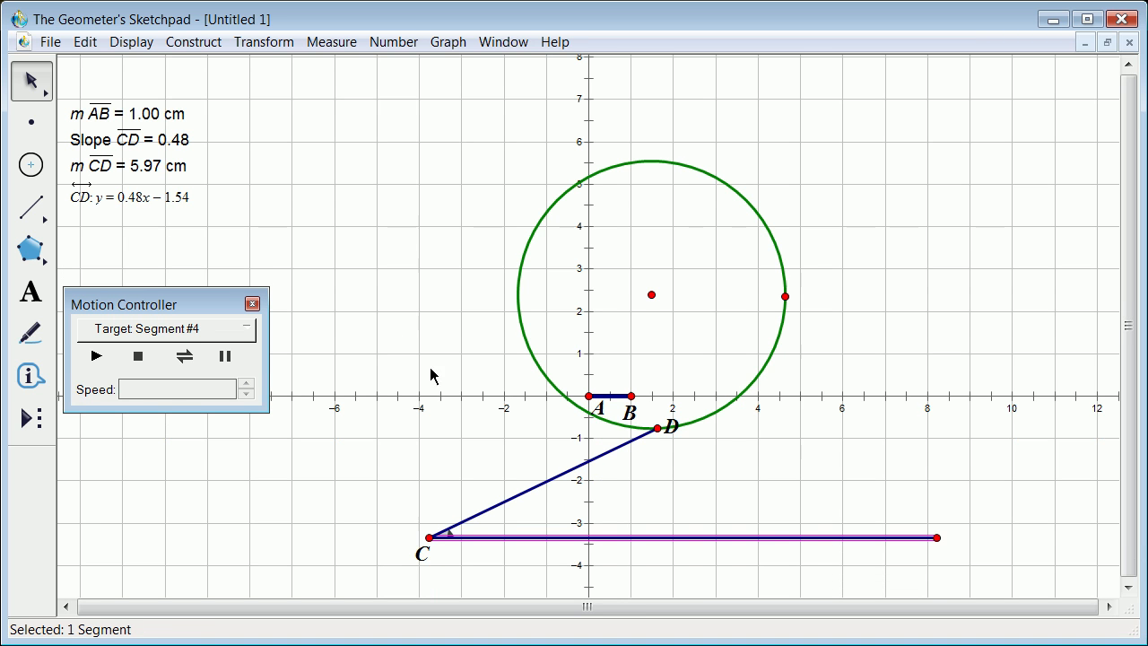